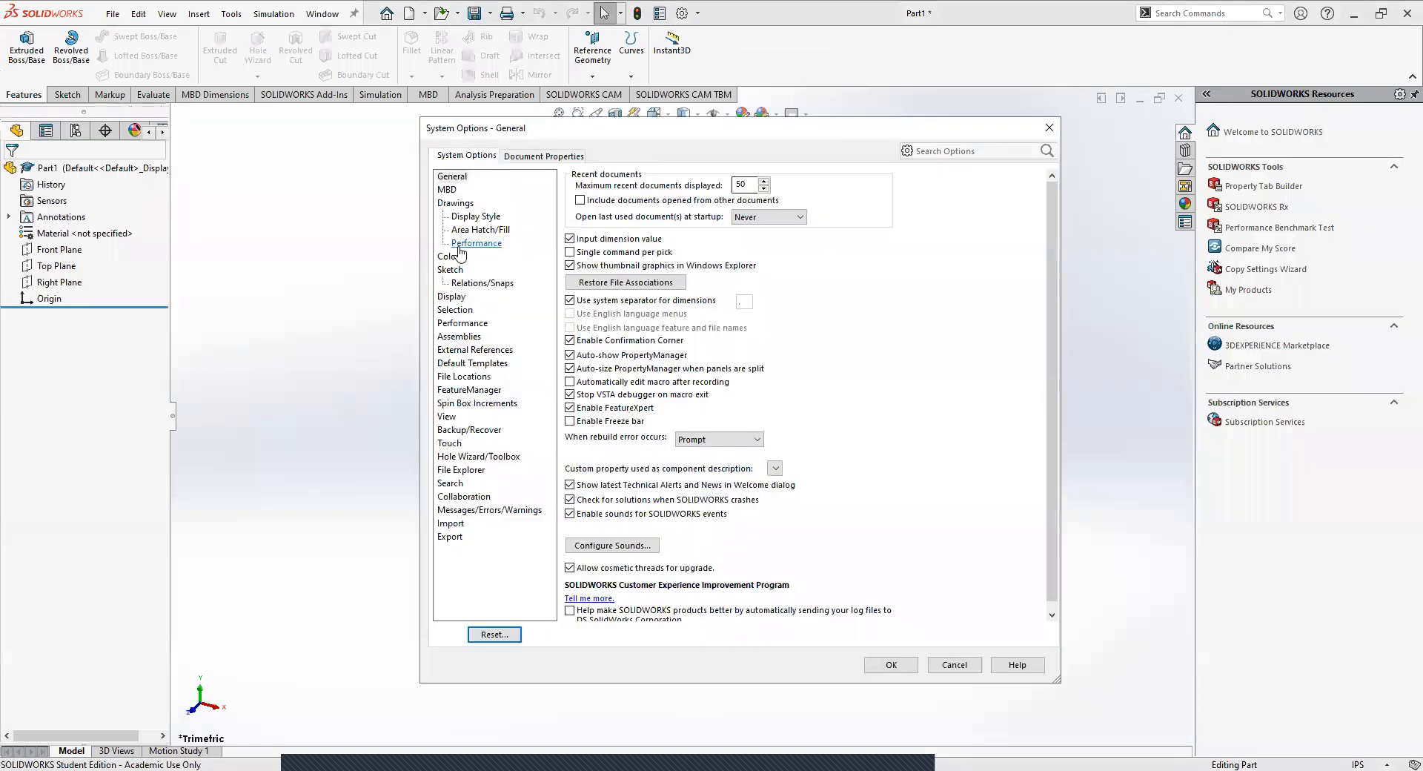
Set the document's overall drafting standard to ANSI
click(519, 156)
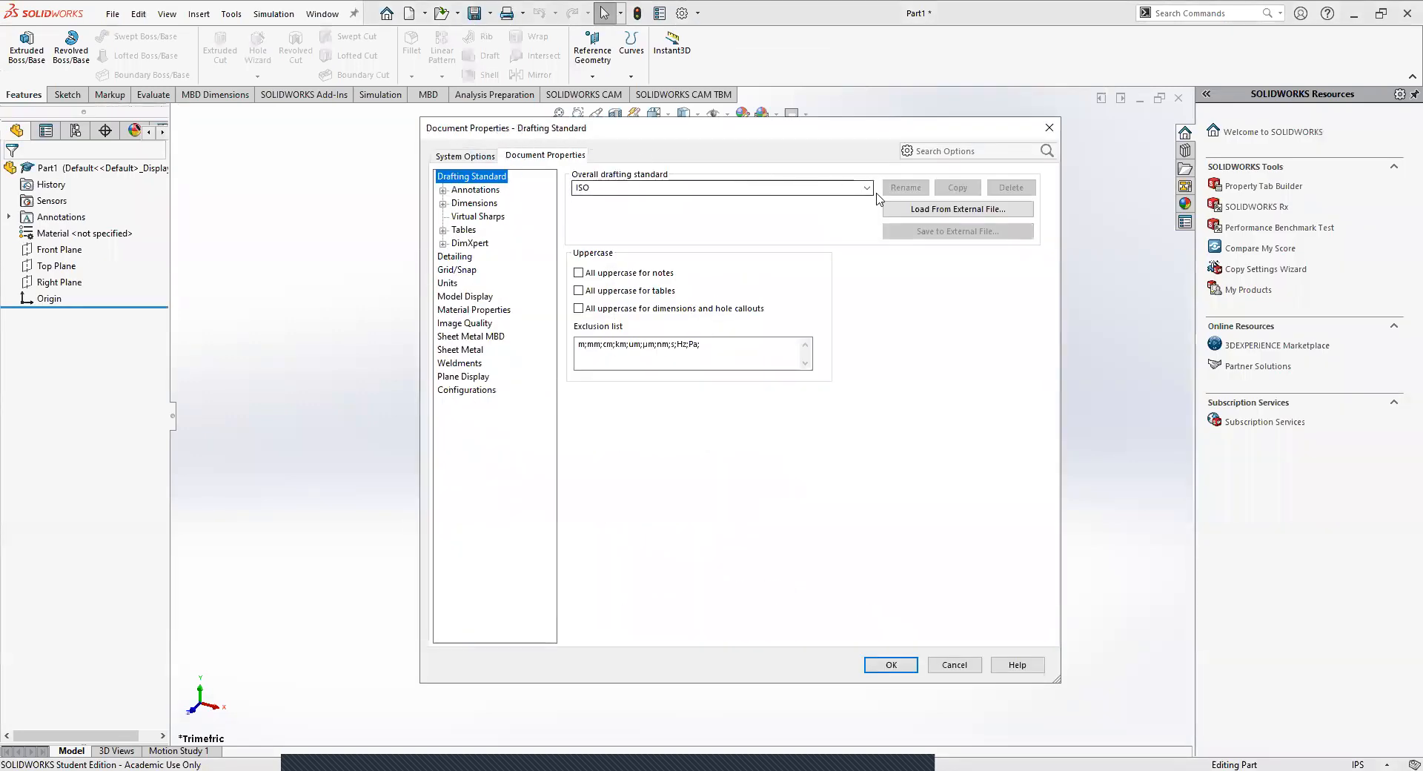
click(867, 188)
click(583, 201)
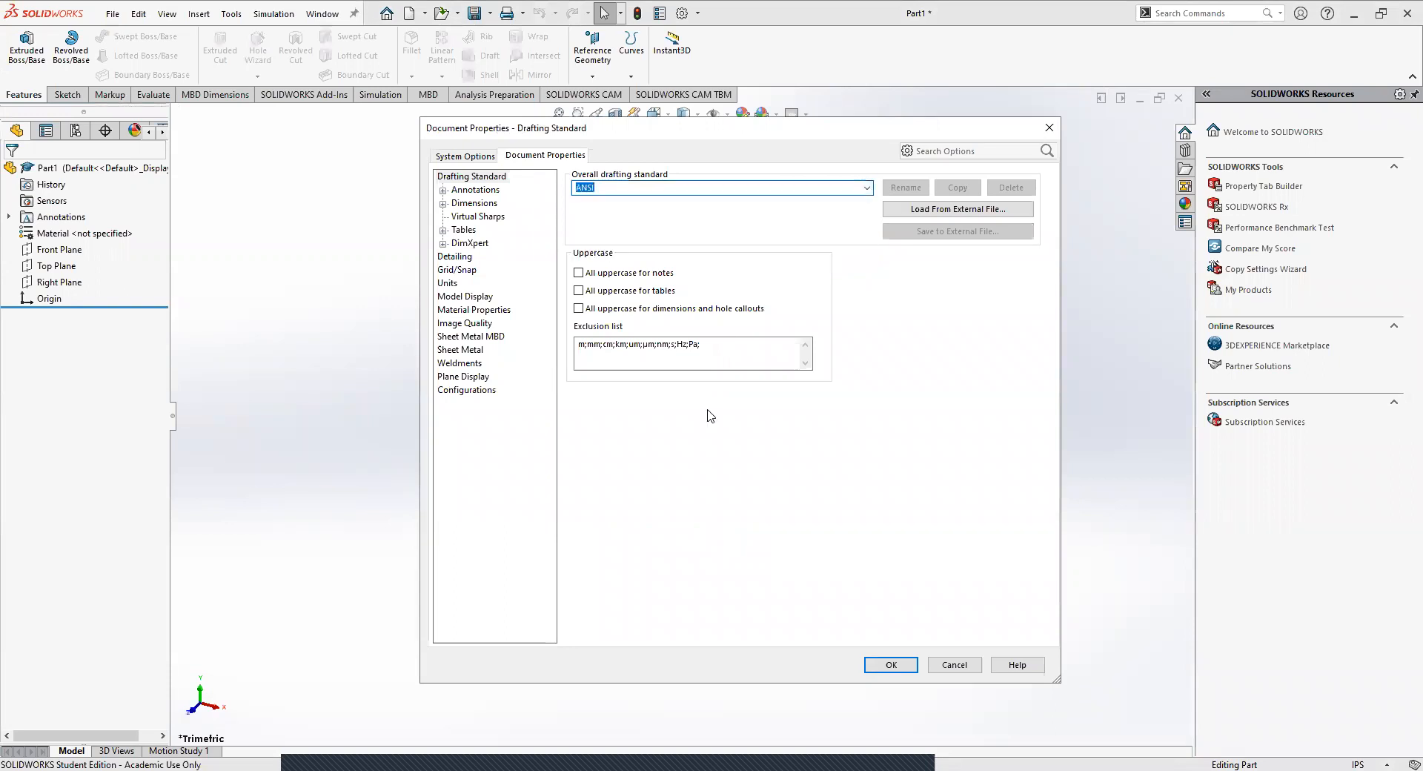
click(891, 665)
Sketch a corner rectangle about 3.5 in wide on the Top Plane, with its lower-left corner at the origin
click(110, 94)
click(67, 95)
click(20, 44)
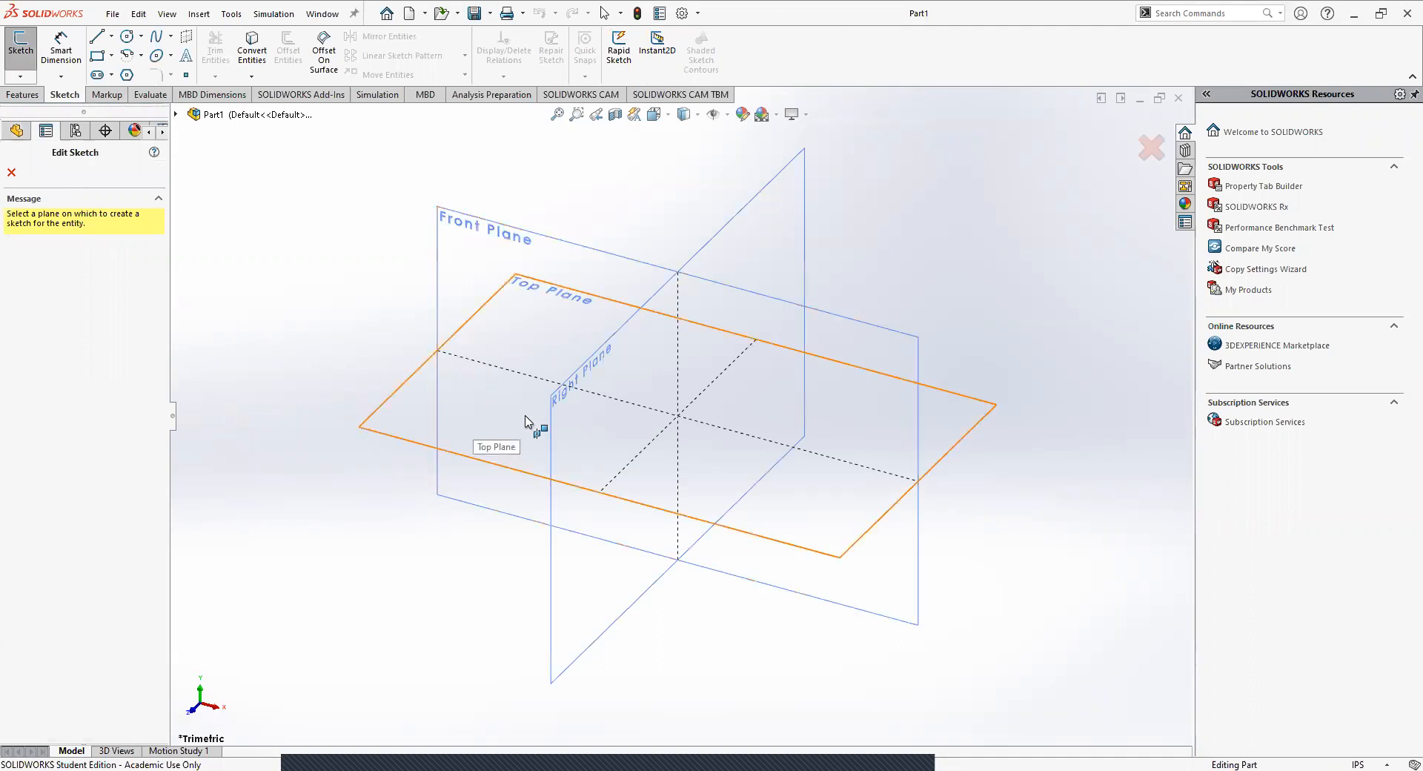
click(417, 427)
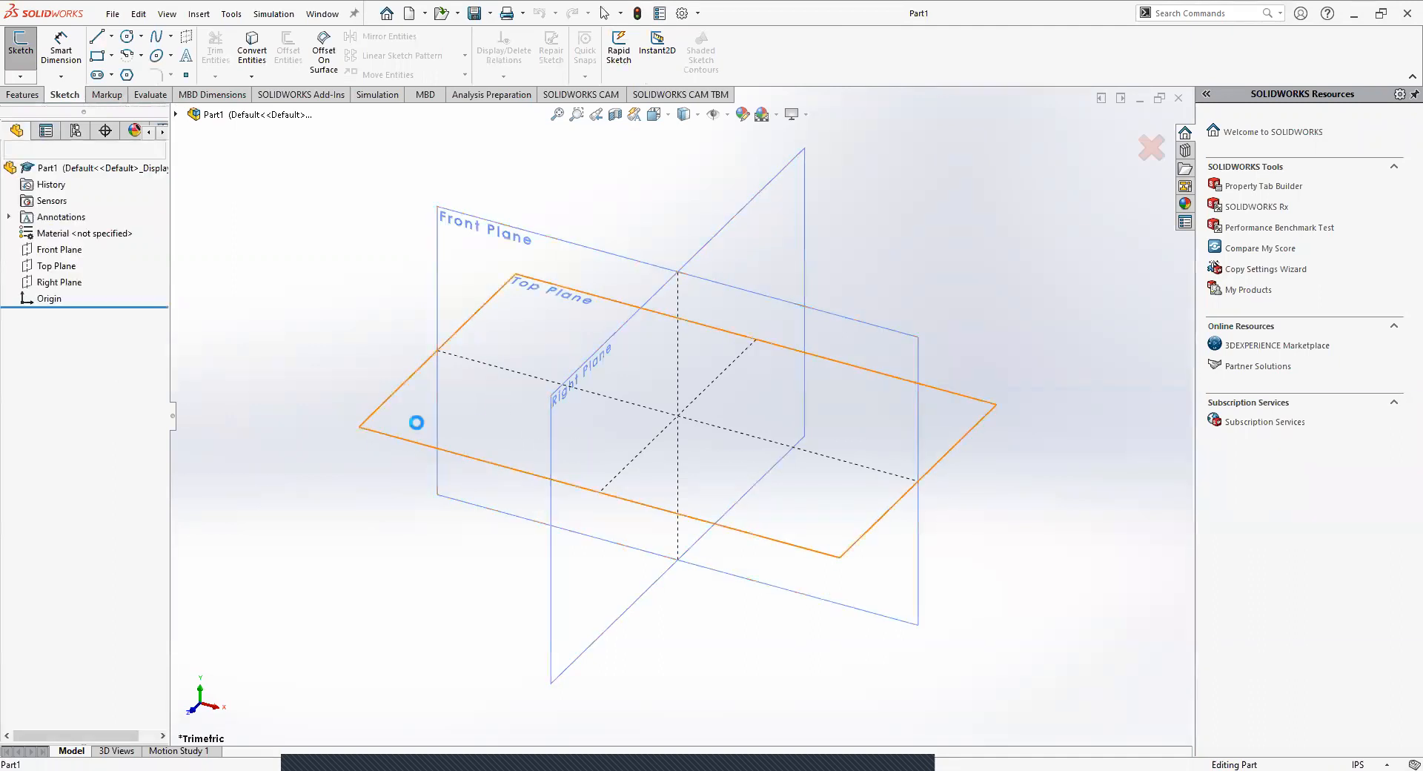
click(97, 56)
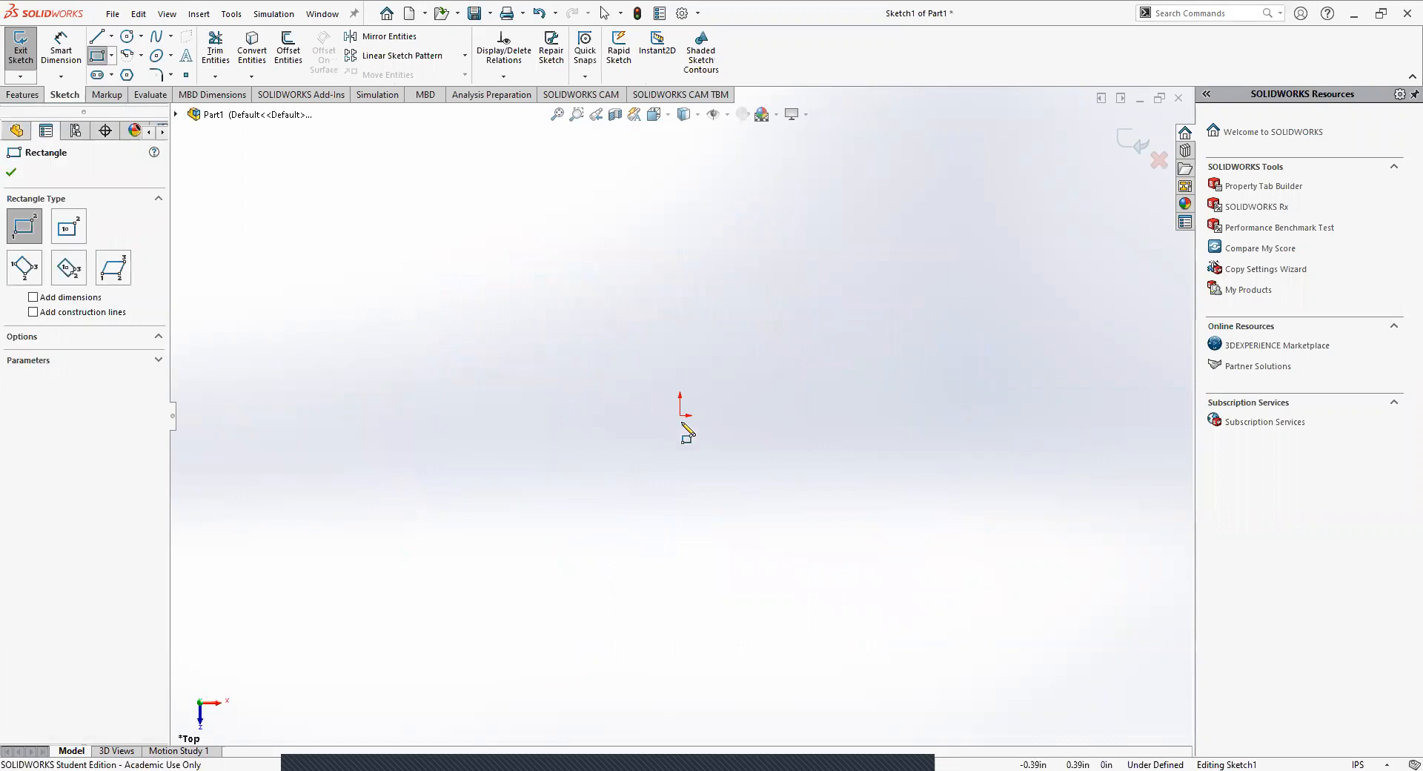
click(680, 416)
click(958, 248)
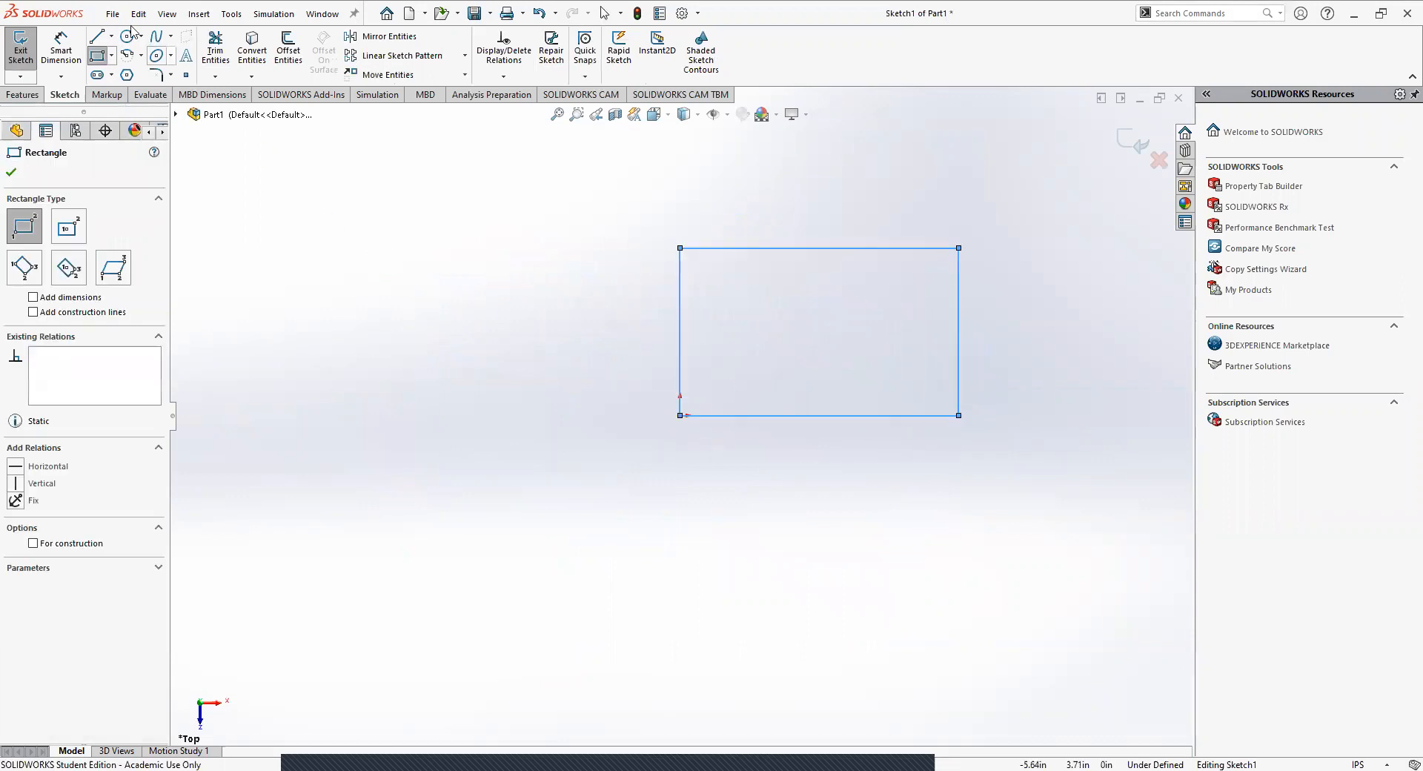
Dimension the rectangle's bottom side to 3 in and its right side to 2 in
click(64, 49)
click(819, 416)
click(820, 496)
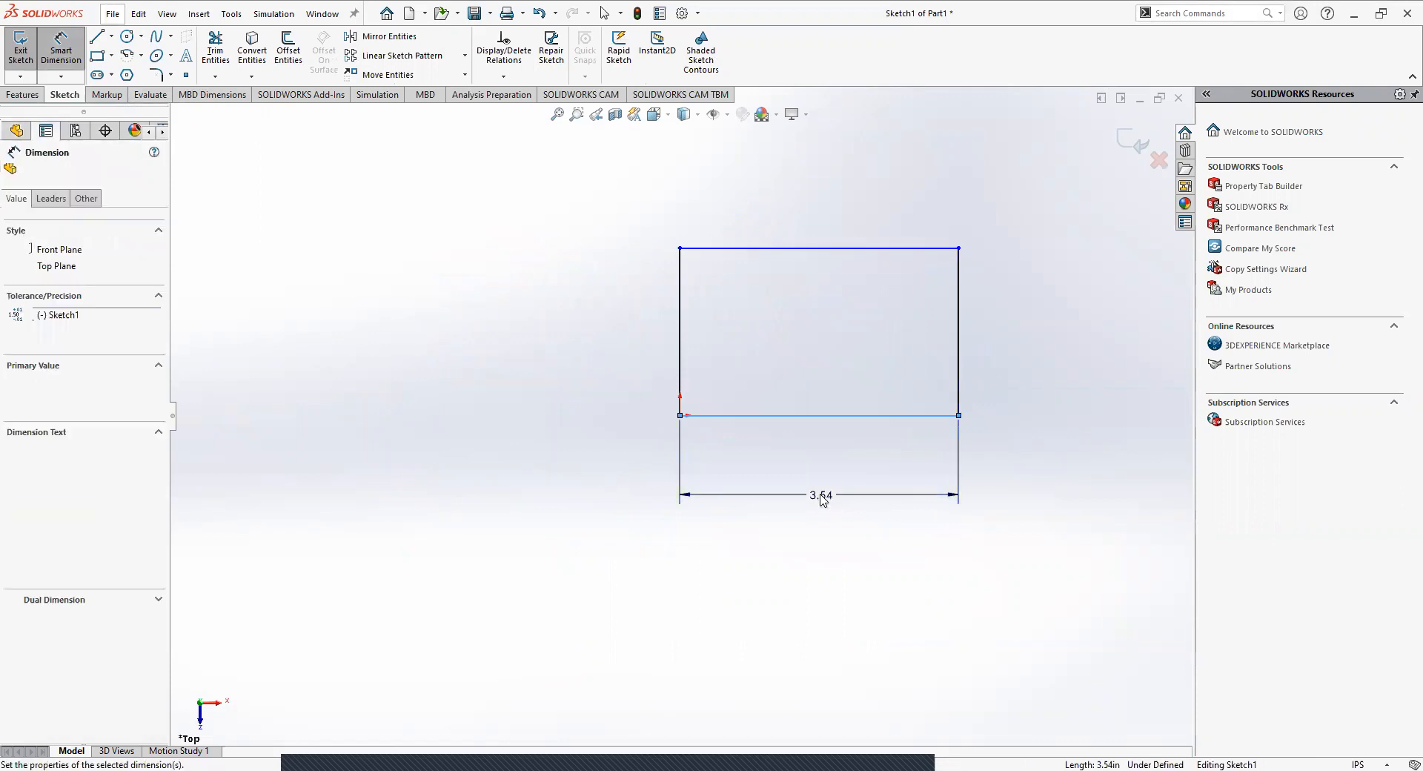
text(3)
key(Return)
click(960, 352)
click(1067, 350)
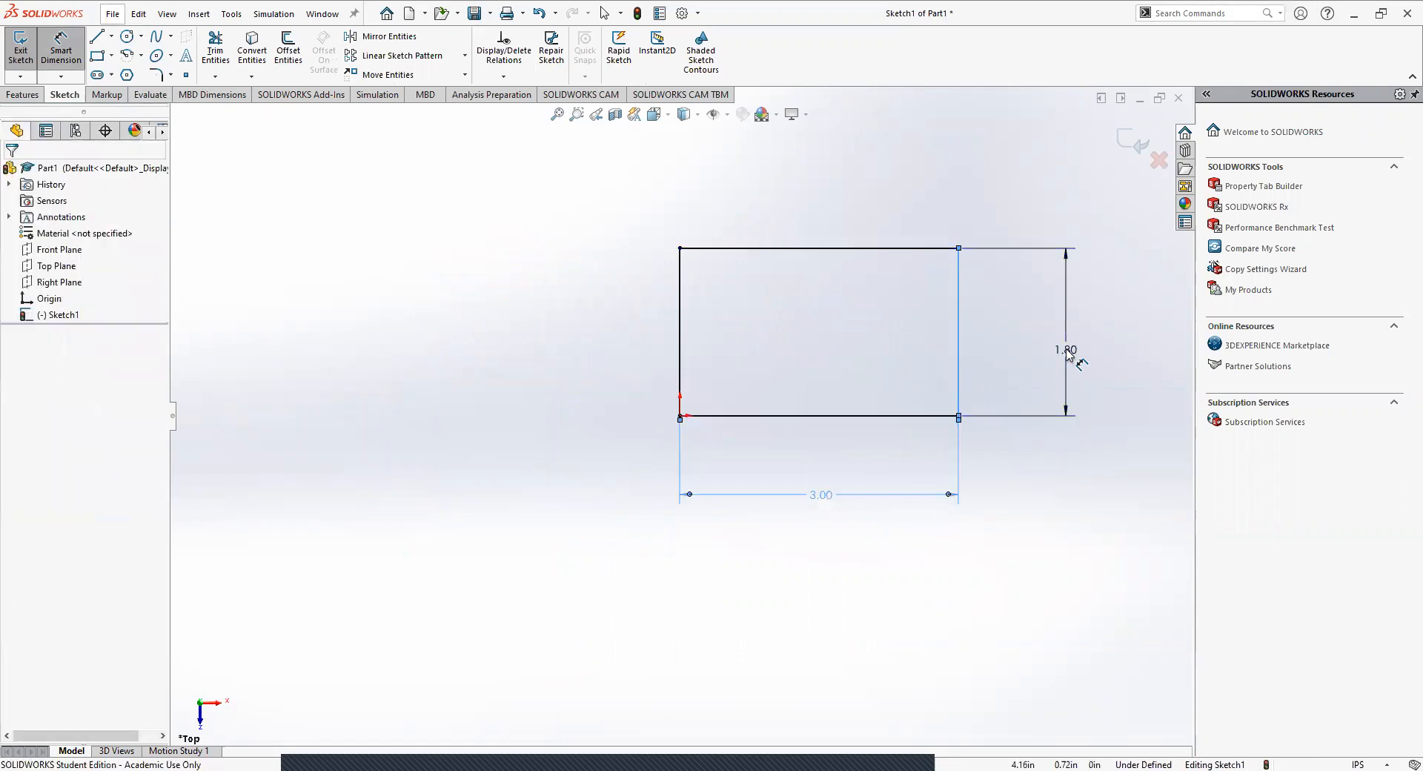
text(2)
key(Return)
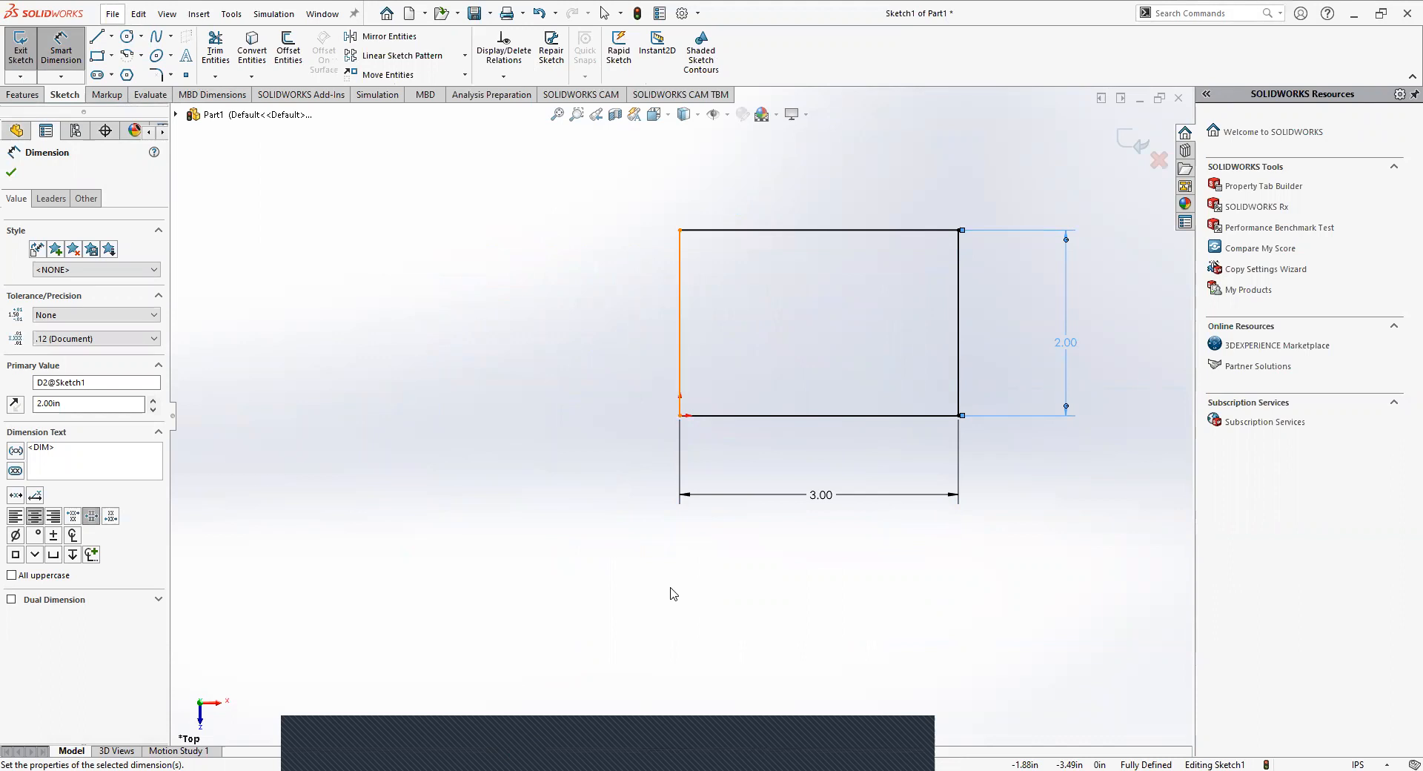
Extrude the rectangle 0.5 in as a blind boss
click(22, 94)
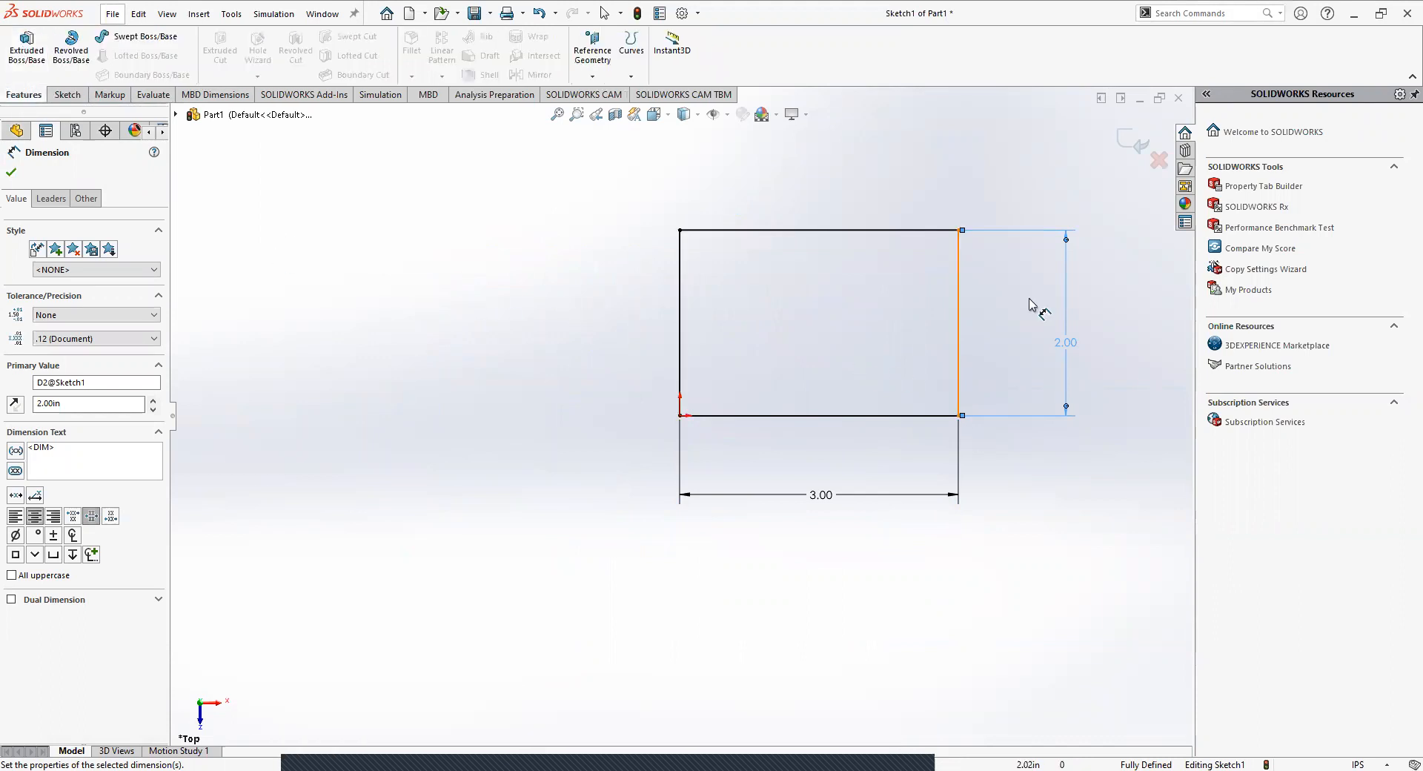
click(26, 50)
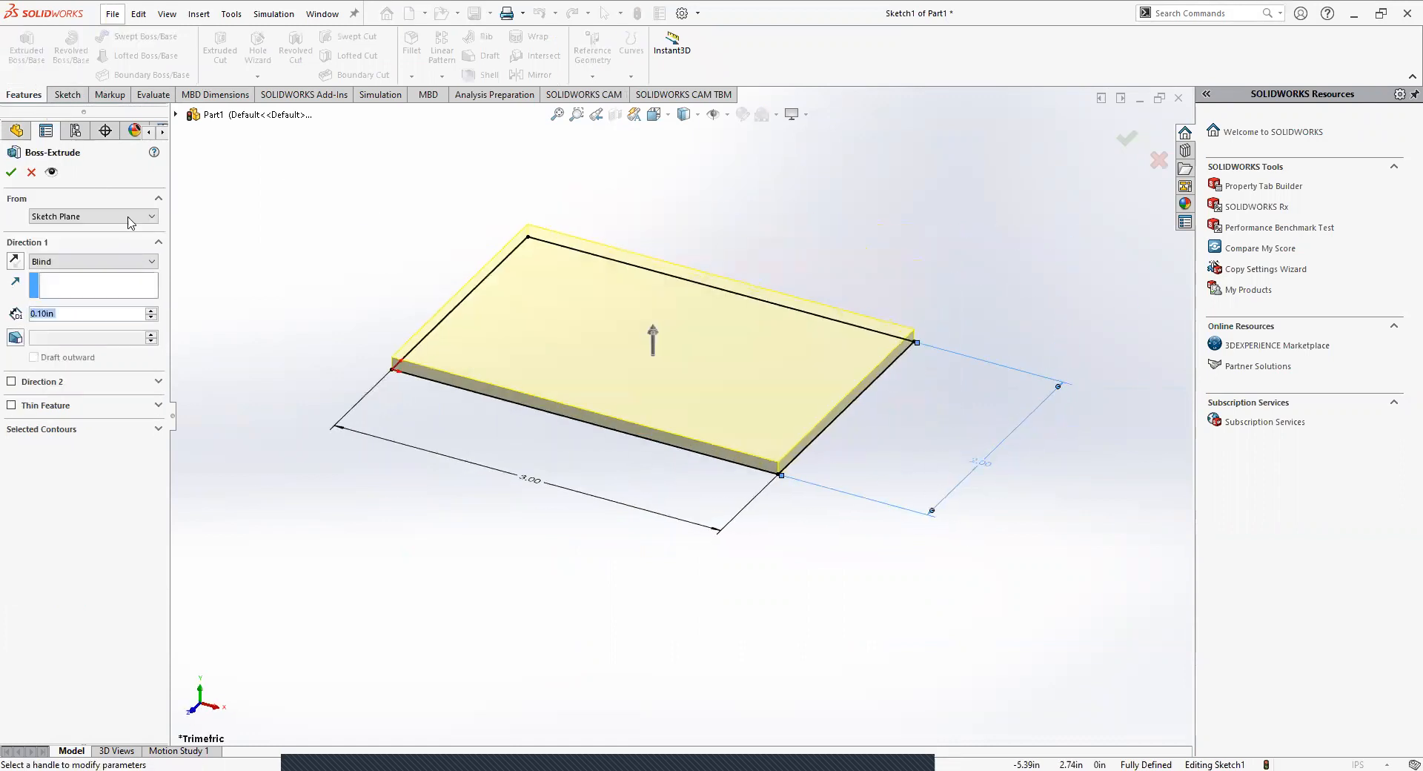
key(BackSpace)
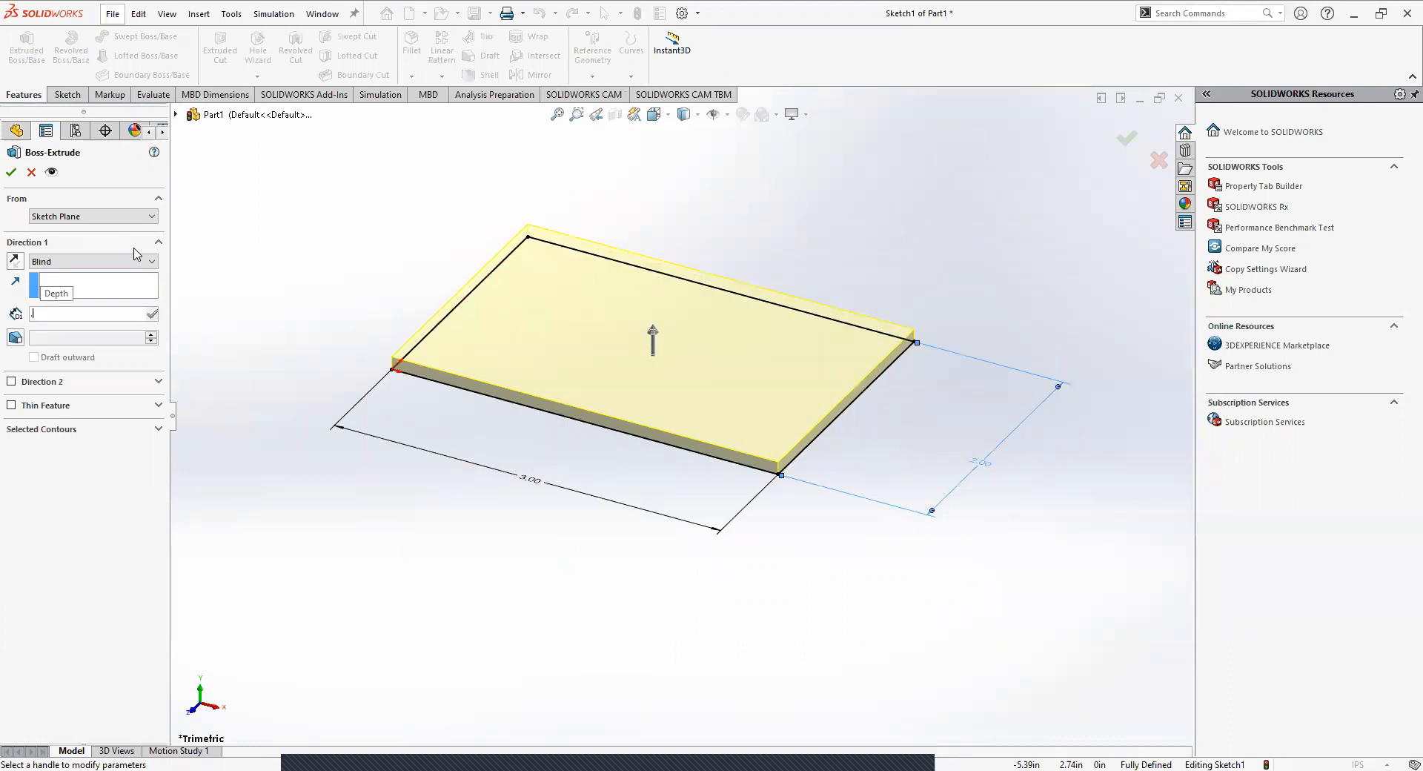
text(0.5)
click(10, 172)
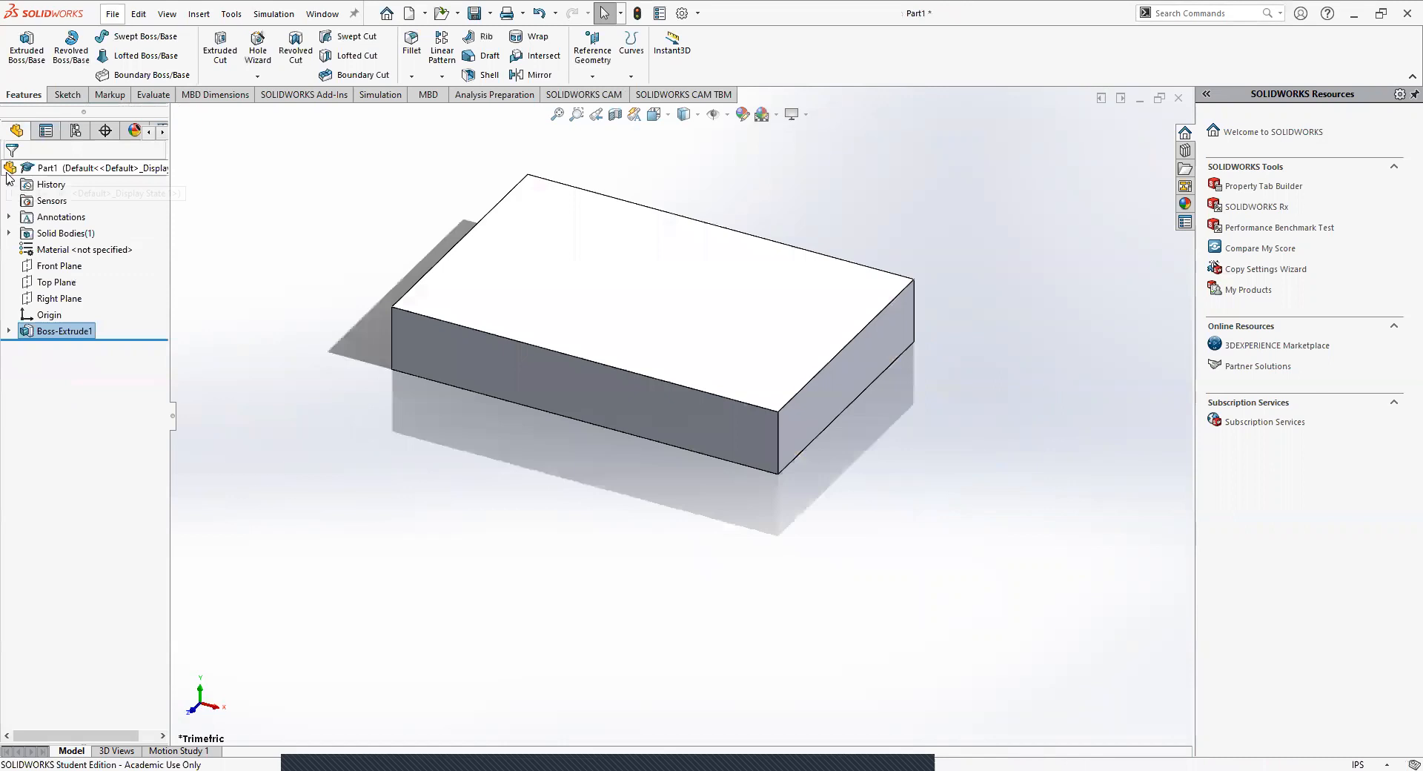
Open the base extrusion's definition to review its settings and close it
right_click(53, 331)
click(65, 286)
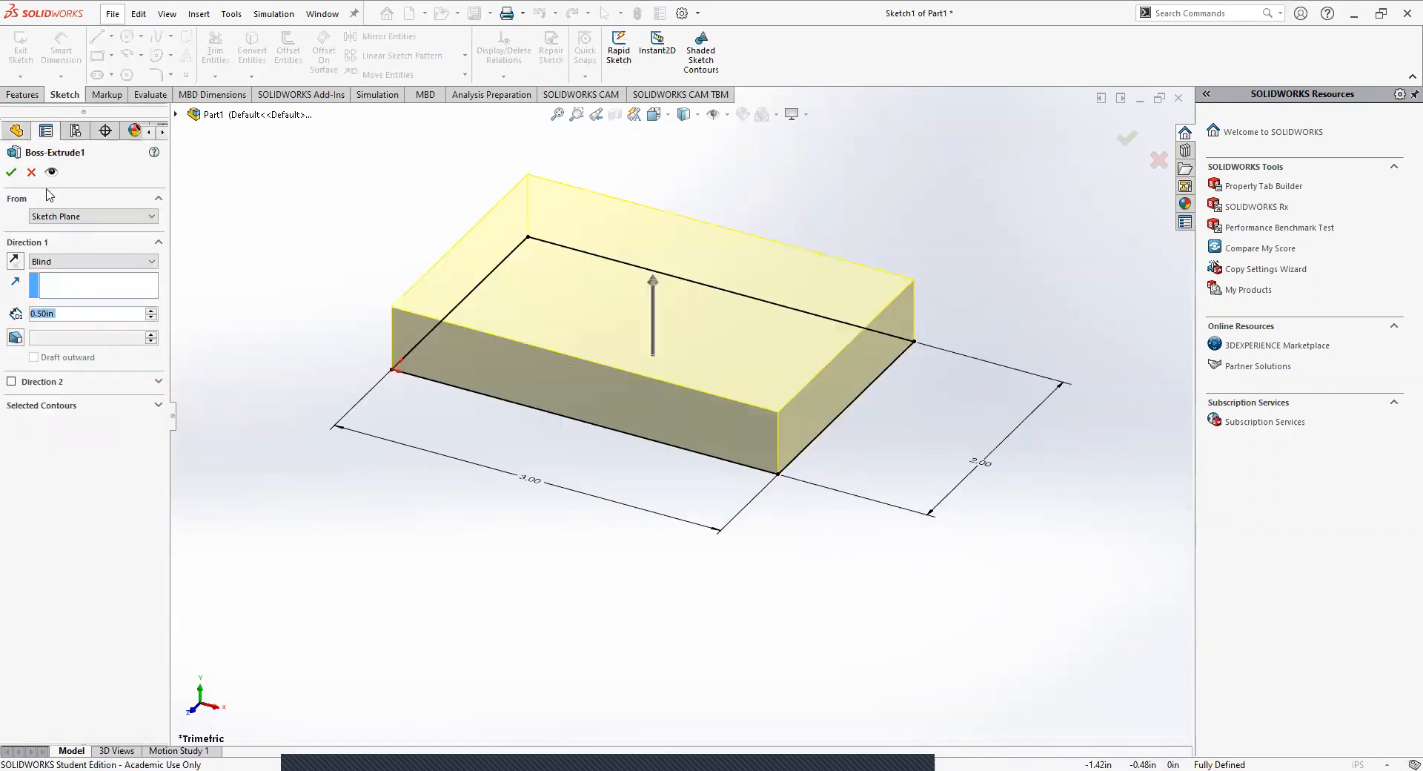
click(11, 172)
Sketch a closed triangle on the block's top face at the front-right corner, and pull its slanted line inward to enlarge it
scroll(699, 417, up, 2)
middle_drag(595, 378, 716, 410)
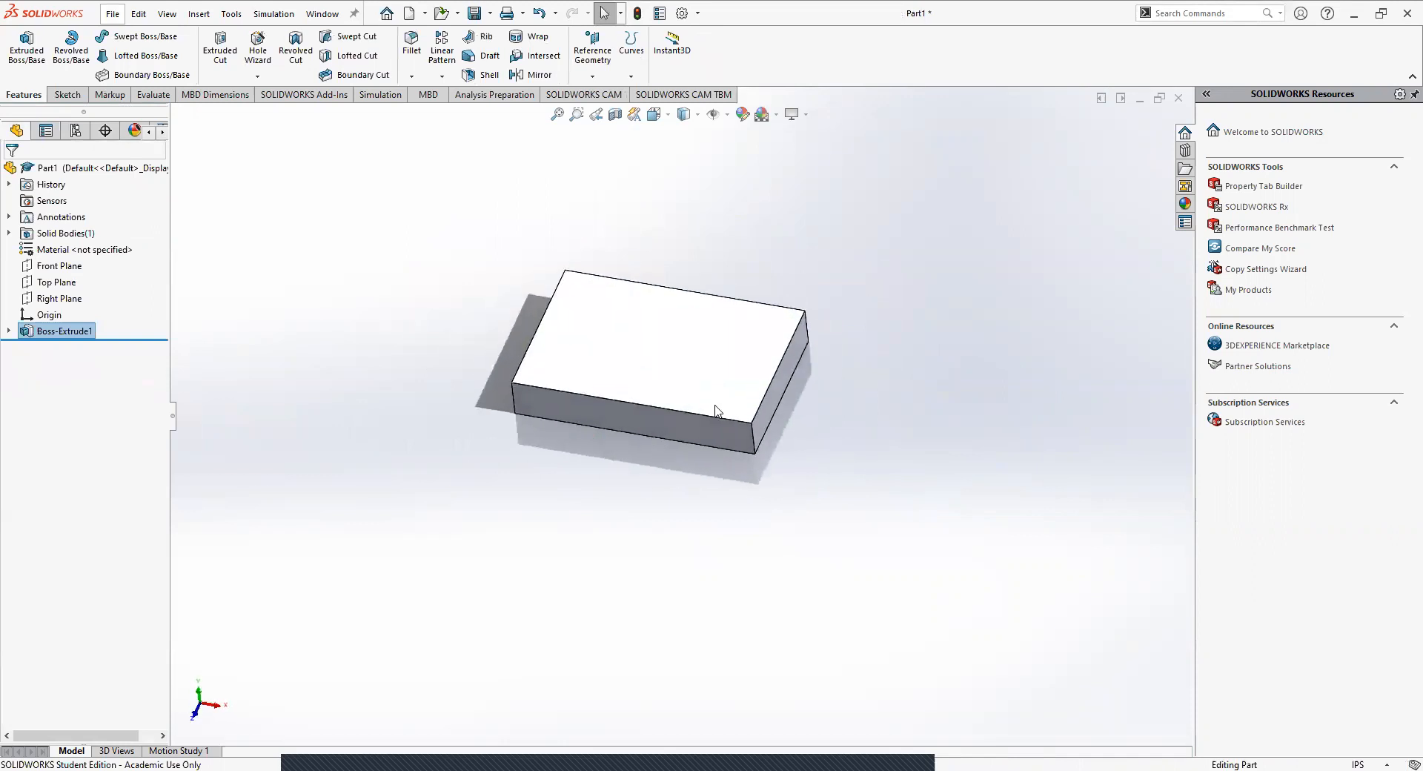
click(717, 364)
click(68, 95)
click(21, 48)
click(97, 37)
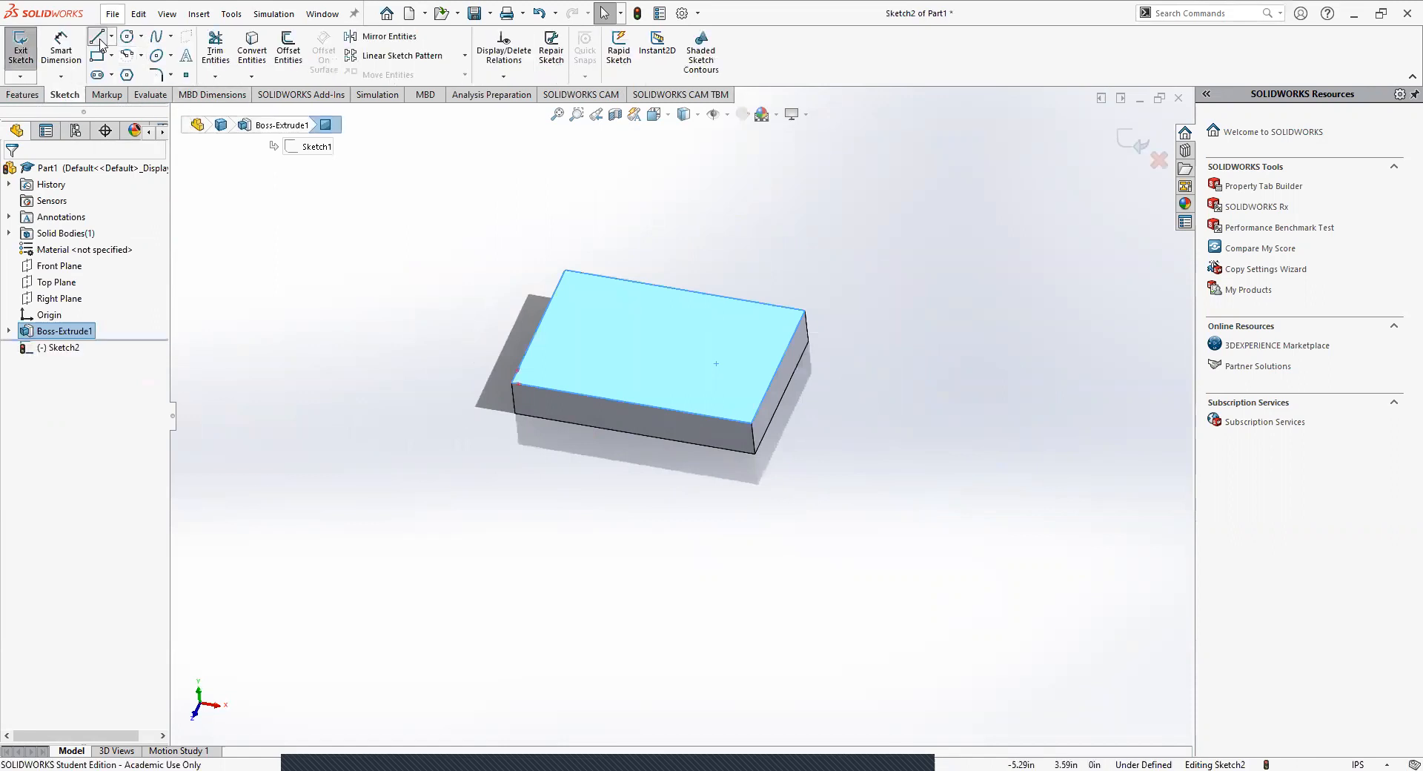
click(764, 396)
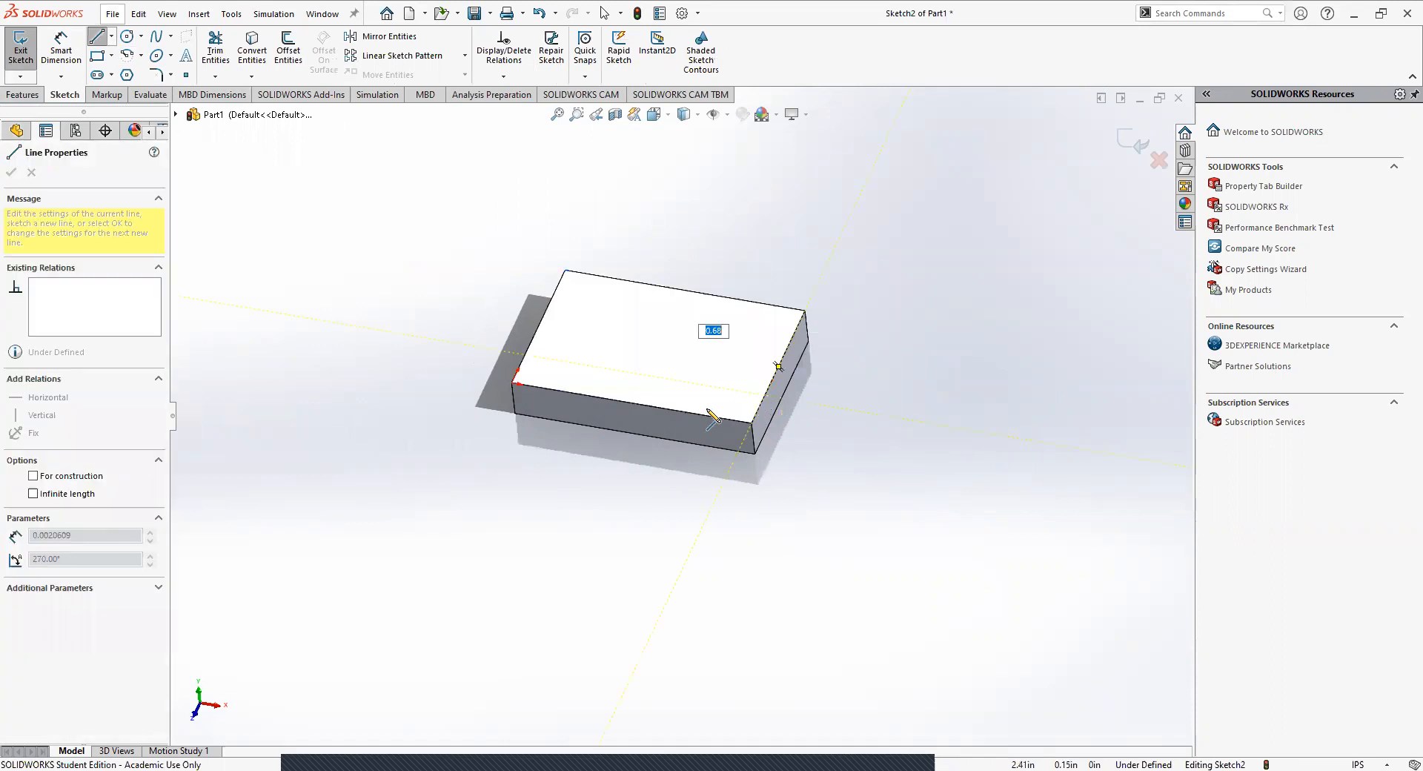
click(701, 415)
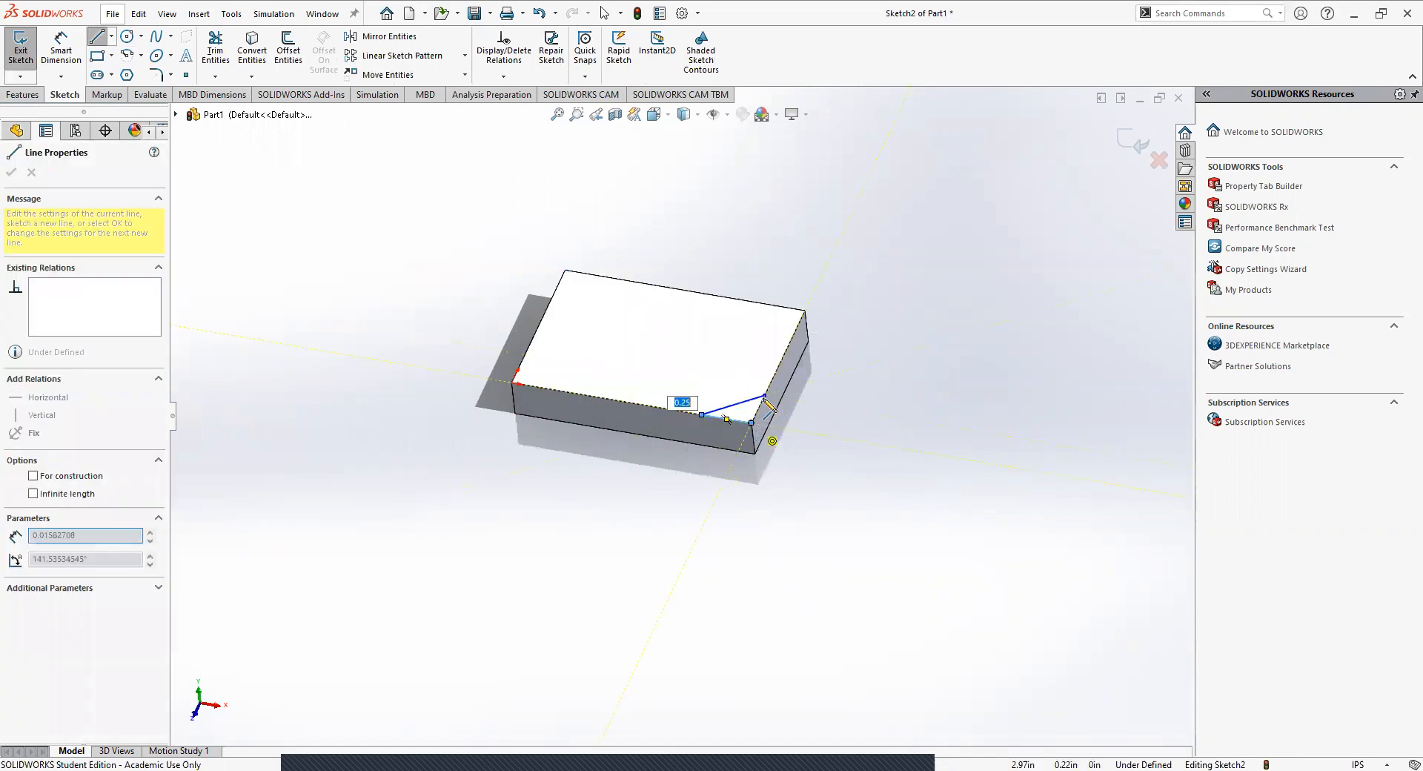
key(Escape)
scroll(745, 465, down, 5)
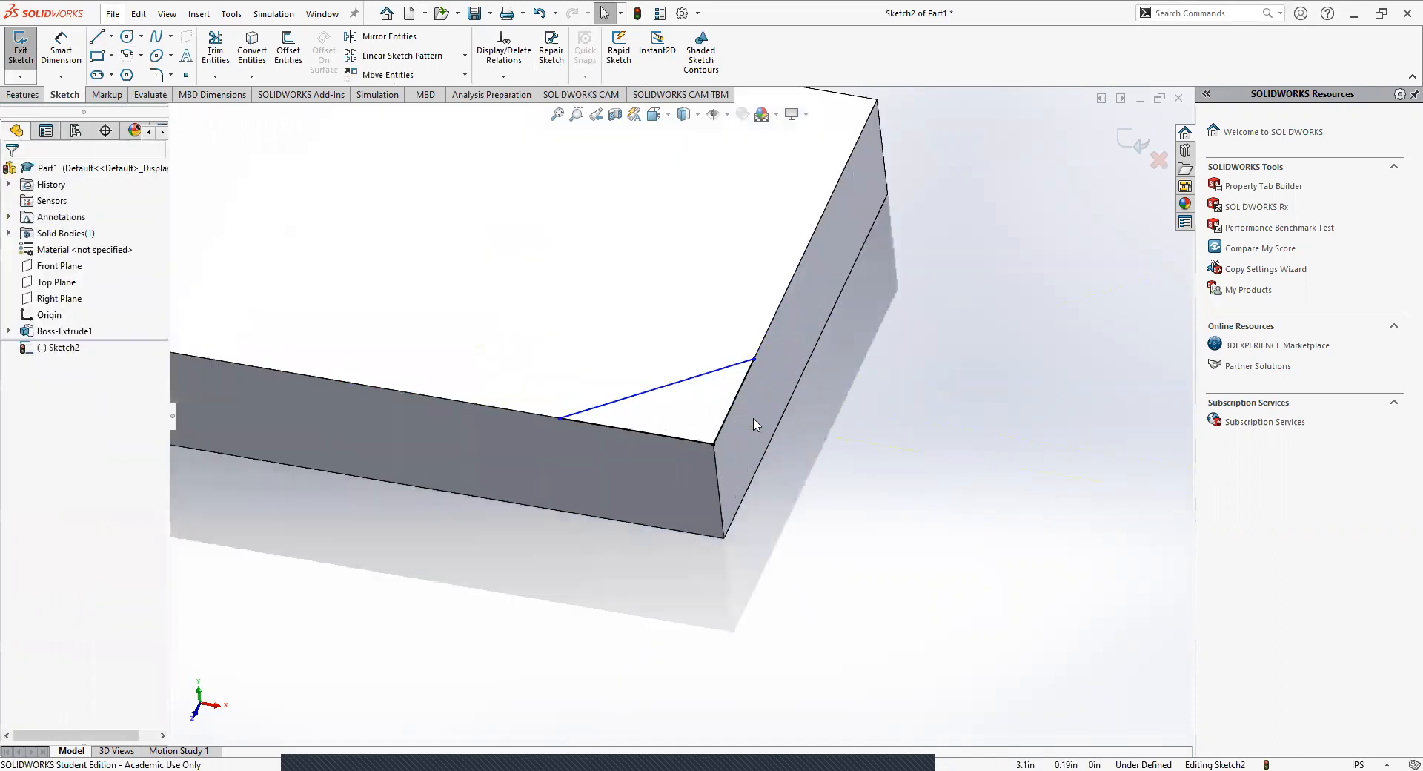
mouse_move(657, 390)
mouse_down()
mouse_move(629, 350)
mouse_move(717, 404)
mouse_move(553, 384)
mouse_move(581, 394)
mouse_move(638, 371)
mouse_up()
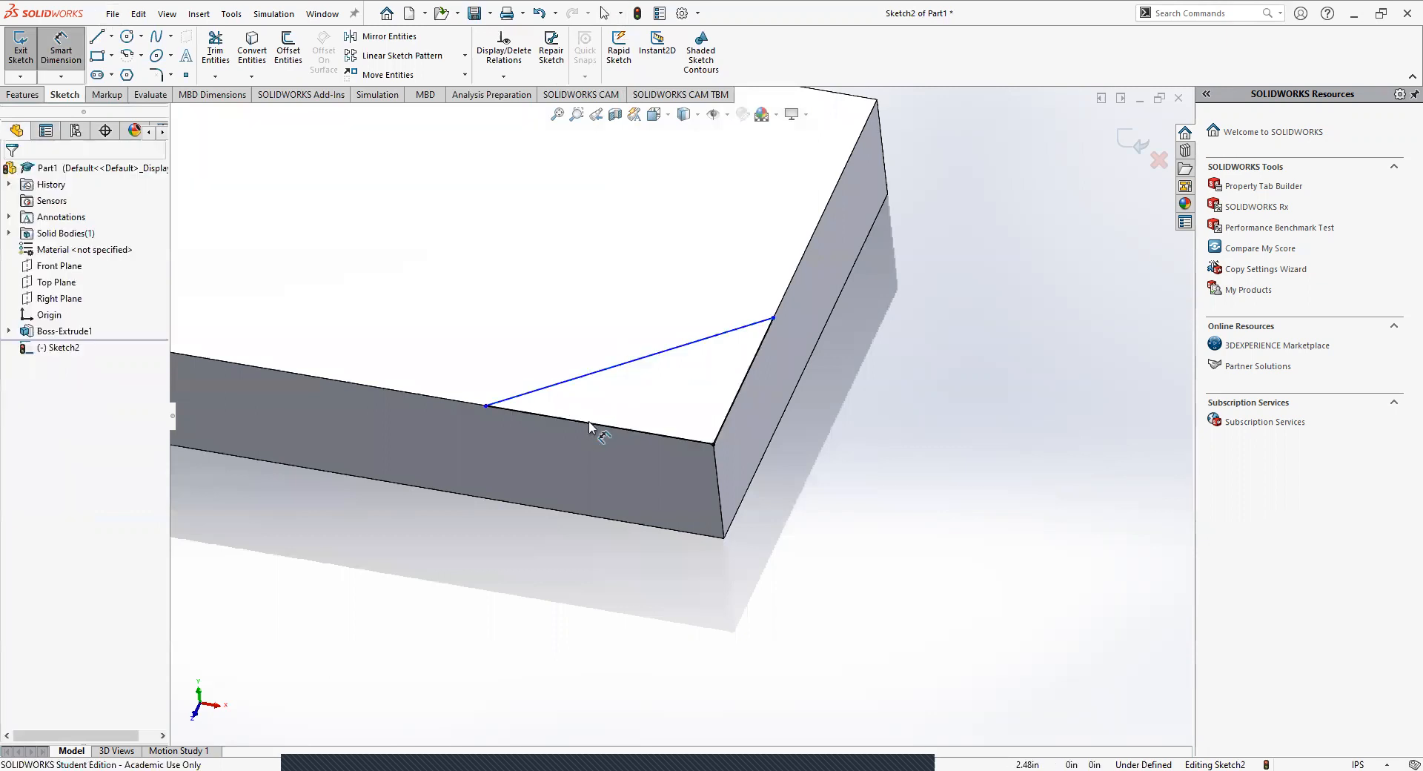
Dimension both triangle legs along the block's edges to 1 in
click(540, 416)
click(490, 499)
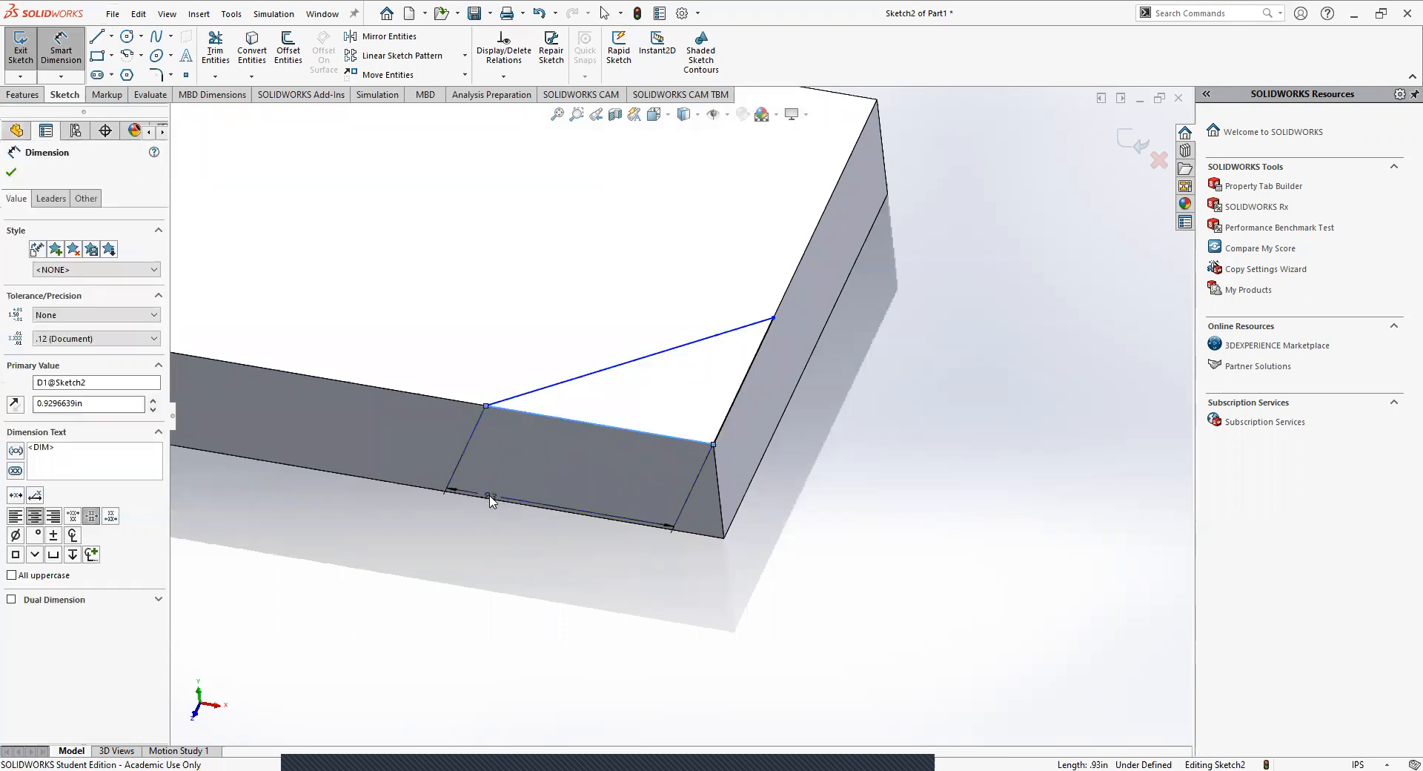
text(1)
key(Return)
click(723, 425)
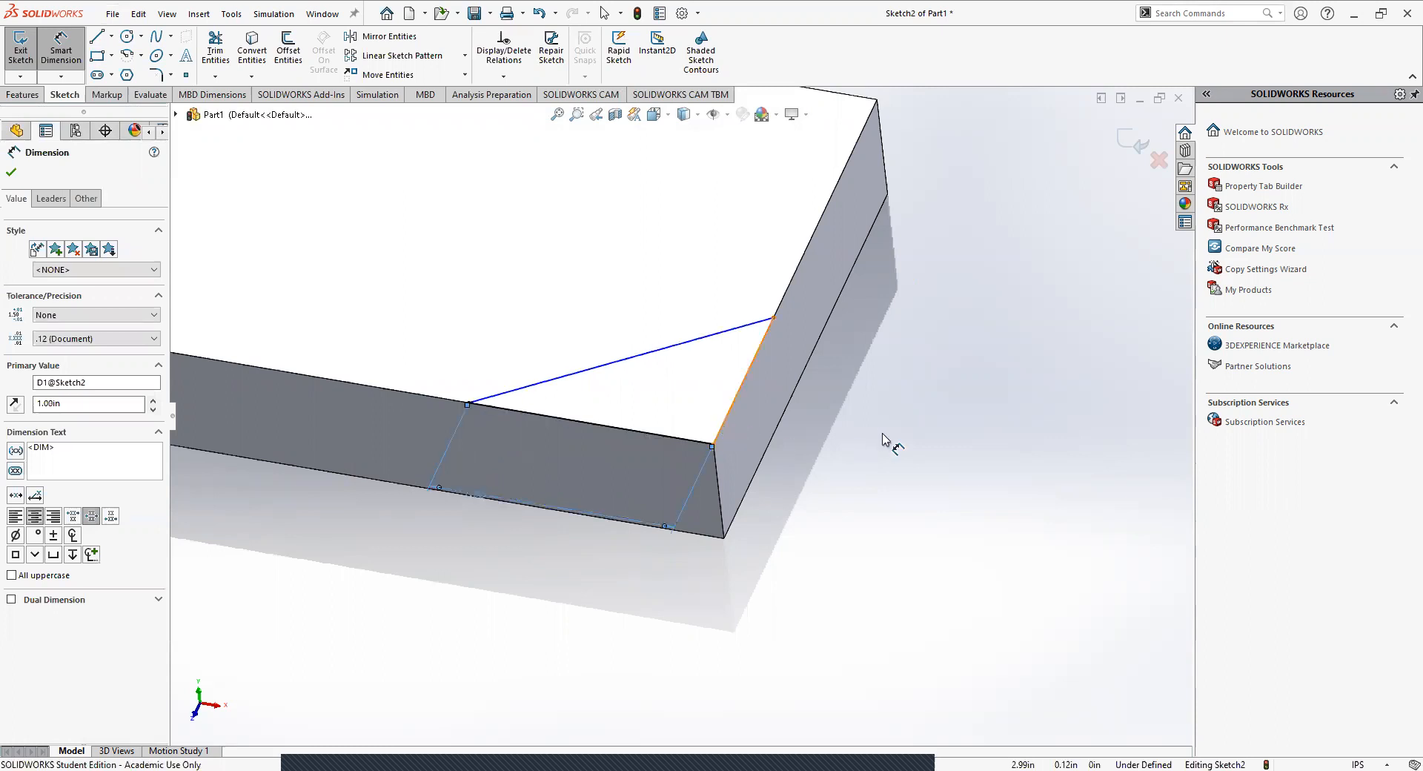
click(889, 437)
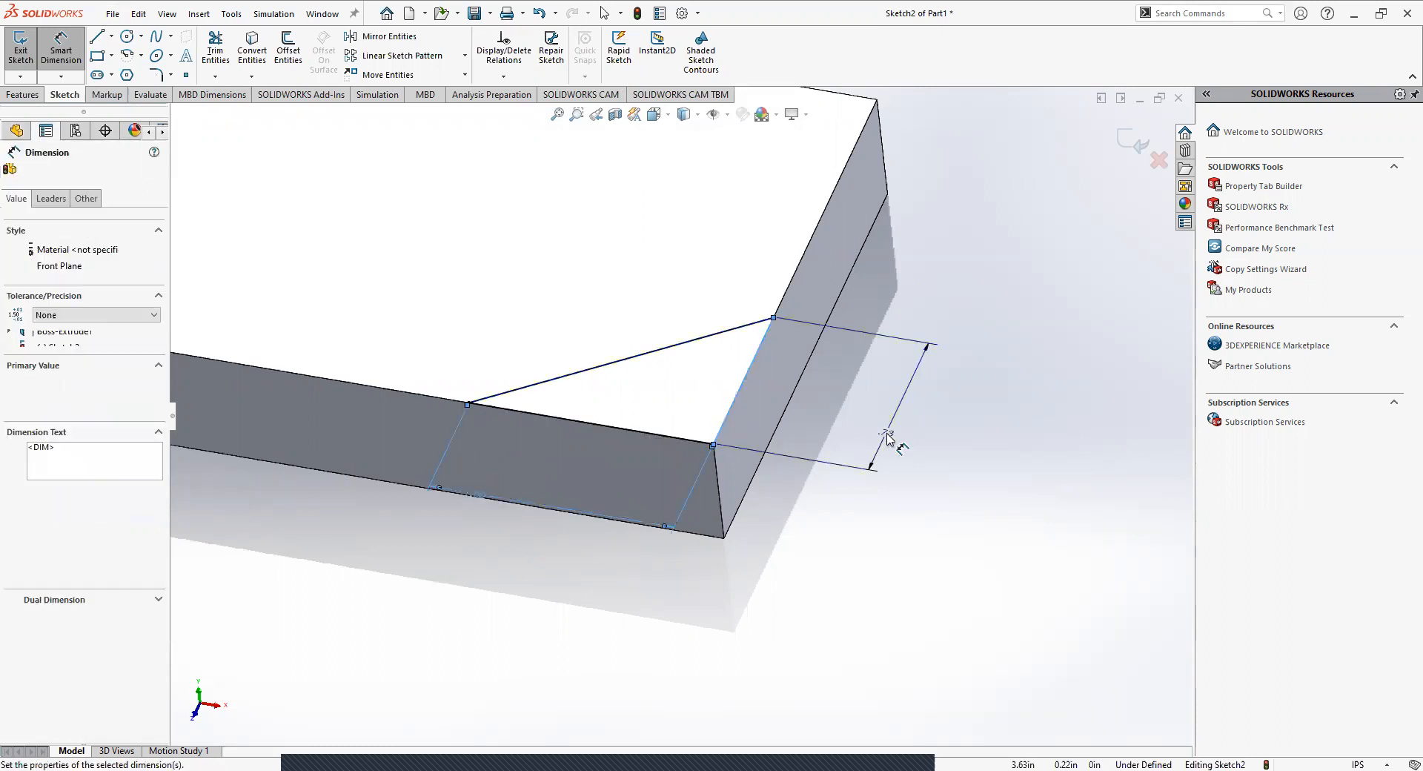
text(1)
key(Return)
Cut the triangle out of the block's corner with an Extruded Cut set to Through All
click(22, 94)
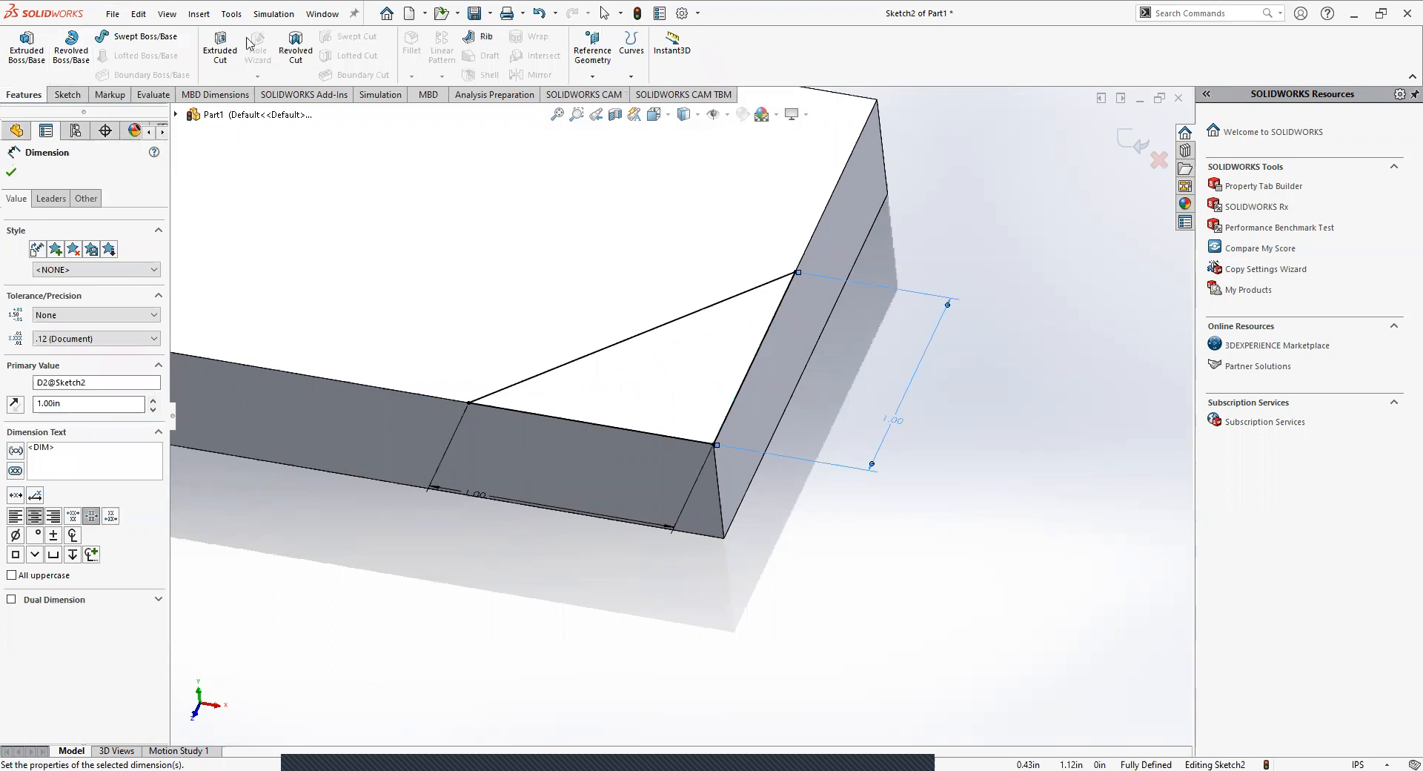
click(224, 52)
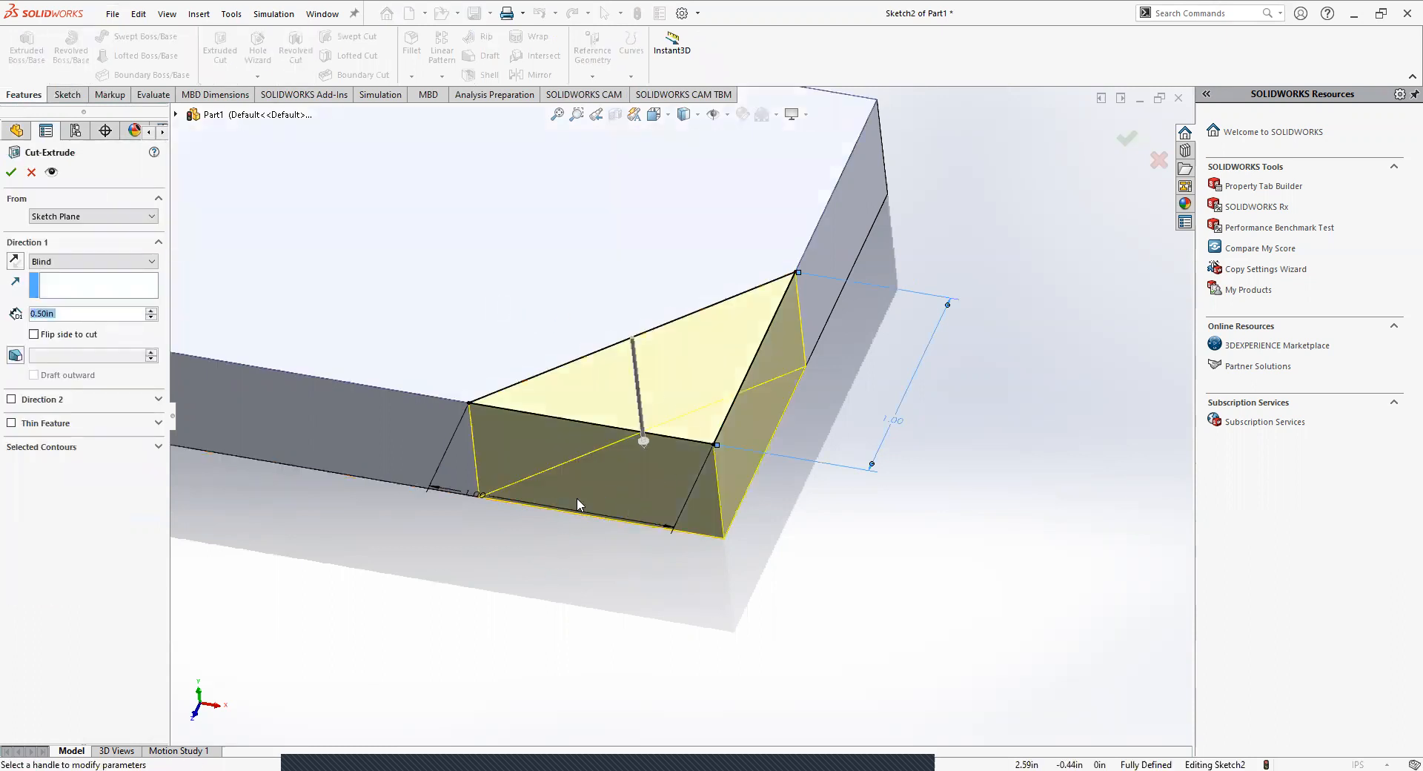
middle_drag(577, 497, 429, 402)
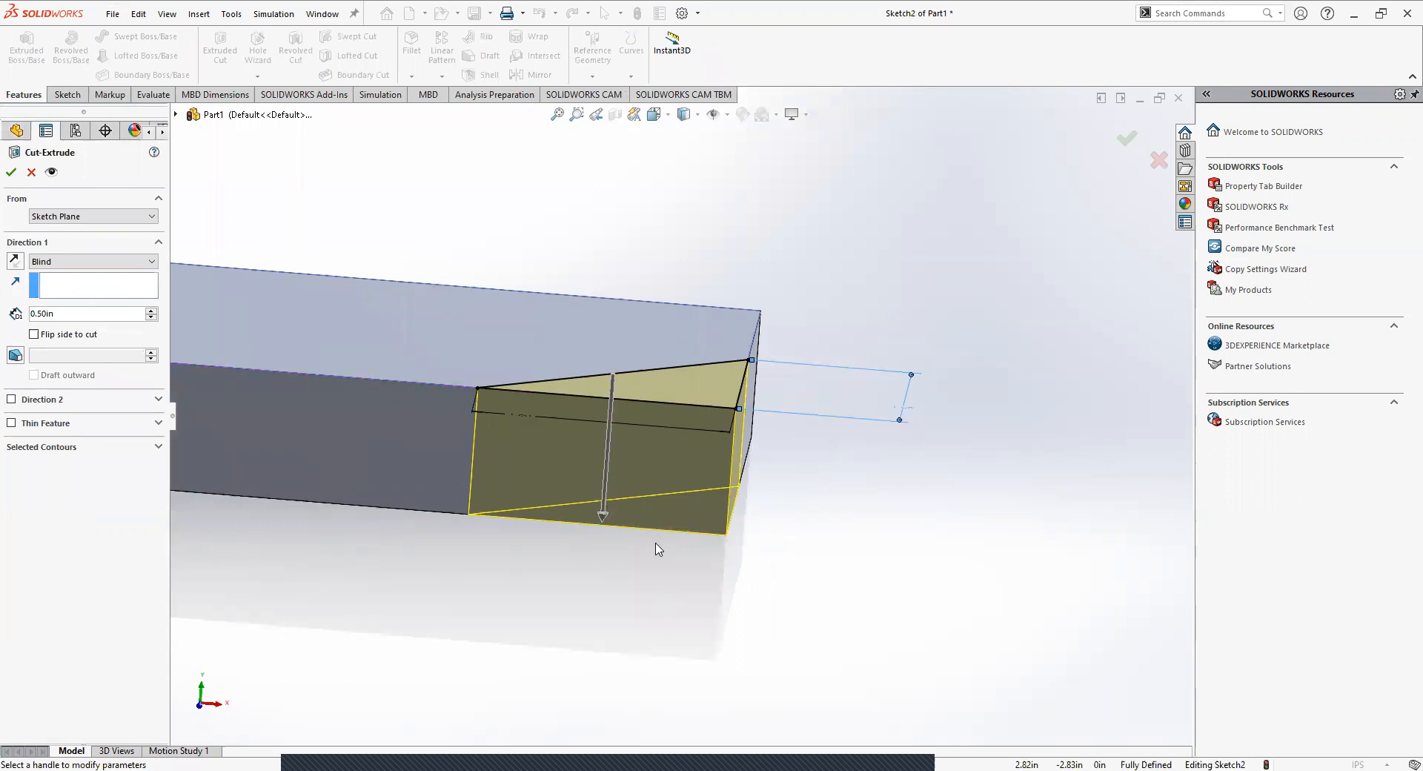
click(151, 262)
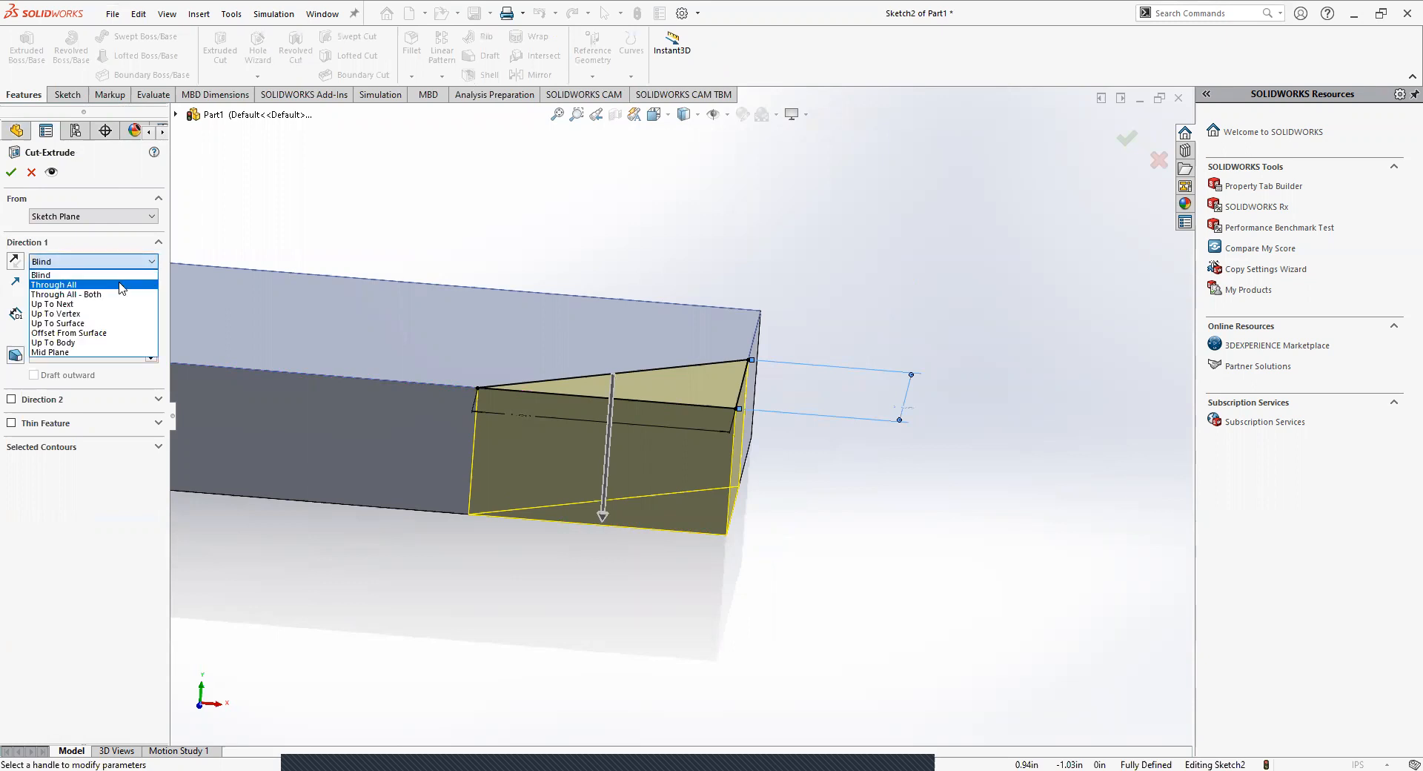
click(122, 285)
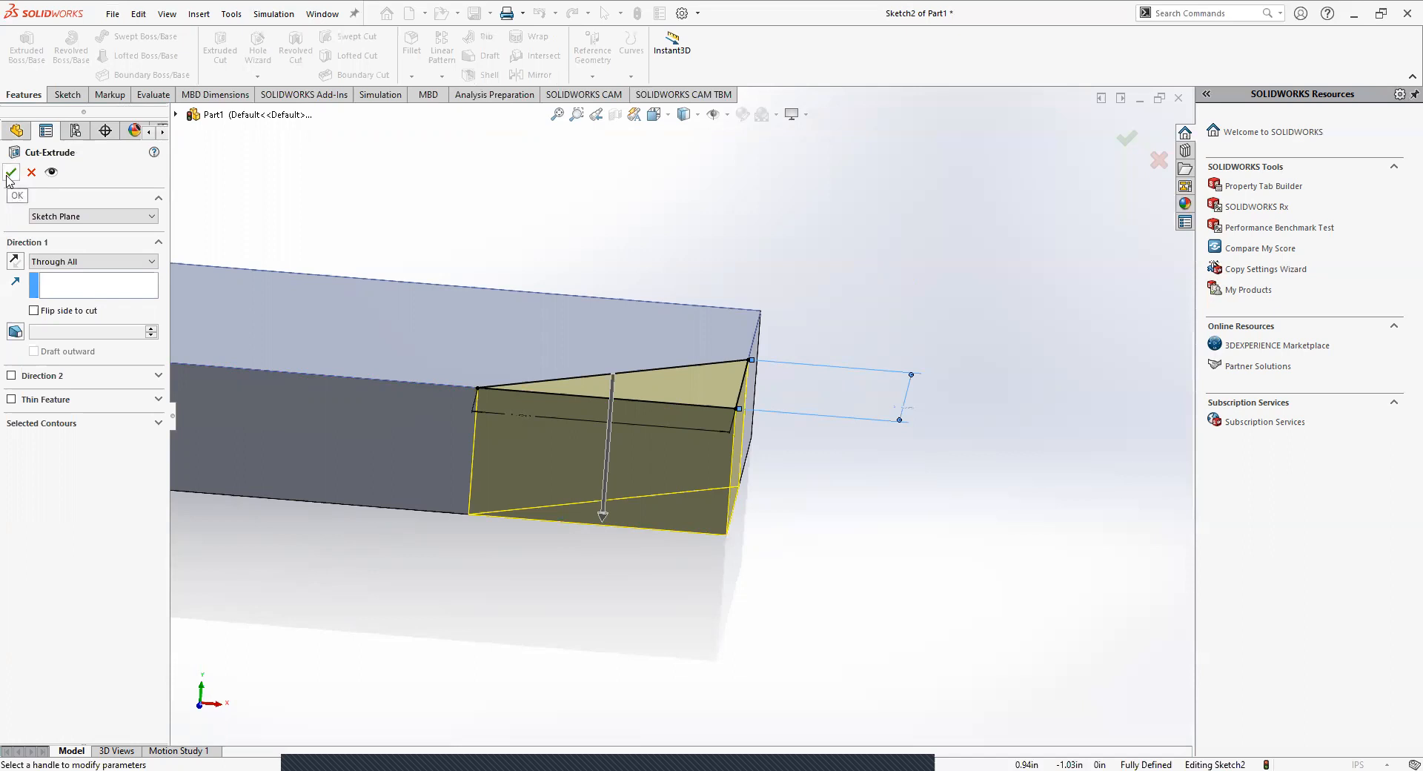
click(10, 175)
Sketch a narrow corner rectangle on the plate's top face, from the origin corner to the opposite long edge, along the uncut short edge
scroll(460, 333, up, 2)
middle_drag(451, 350, 525, 468)
key(space)
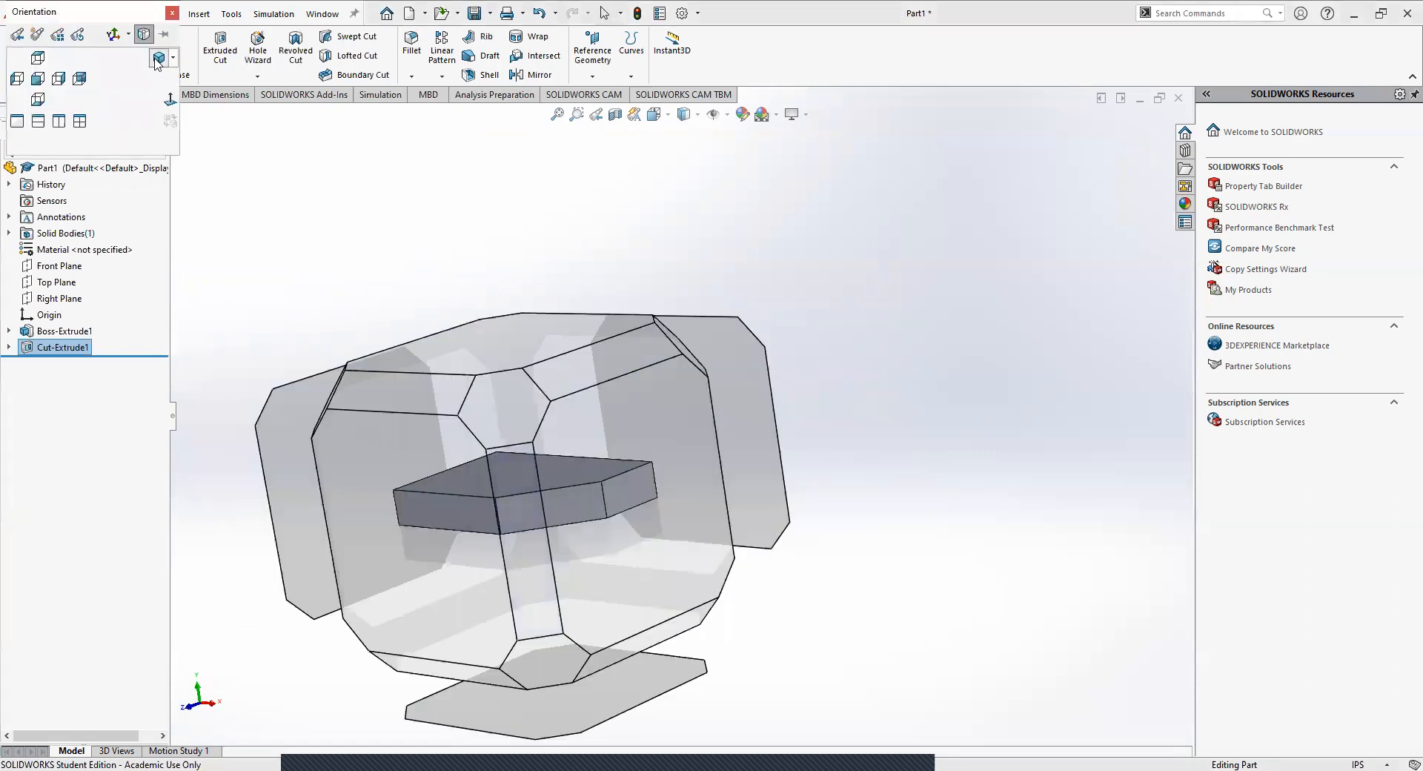
click(158, 60)
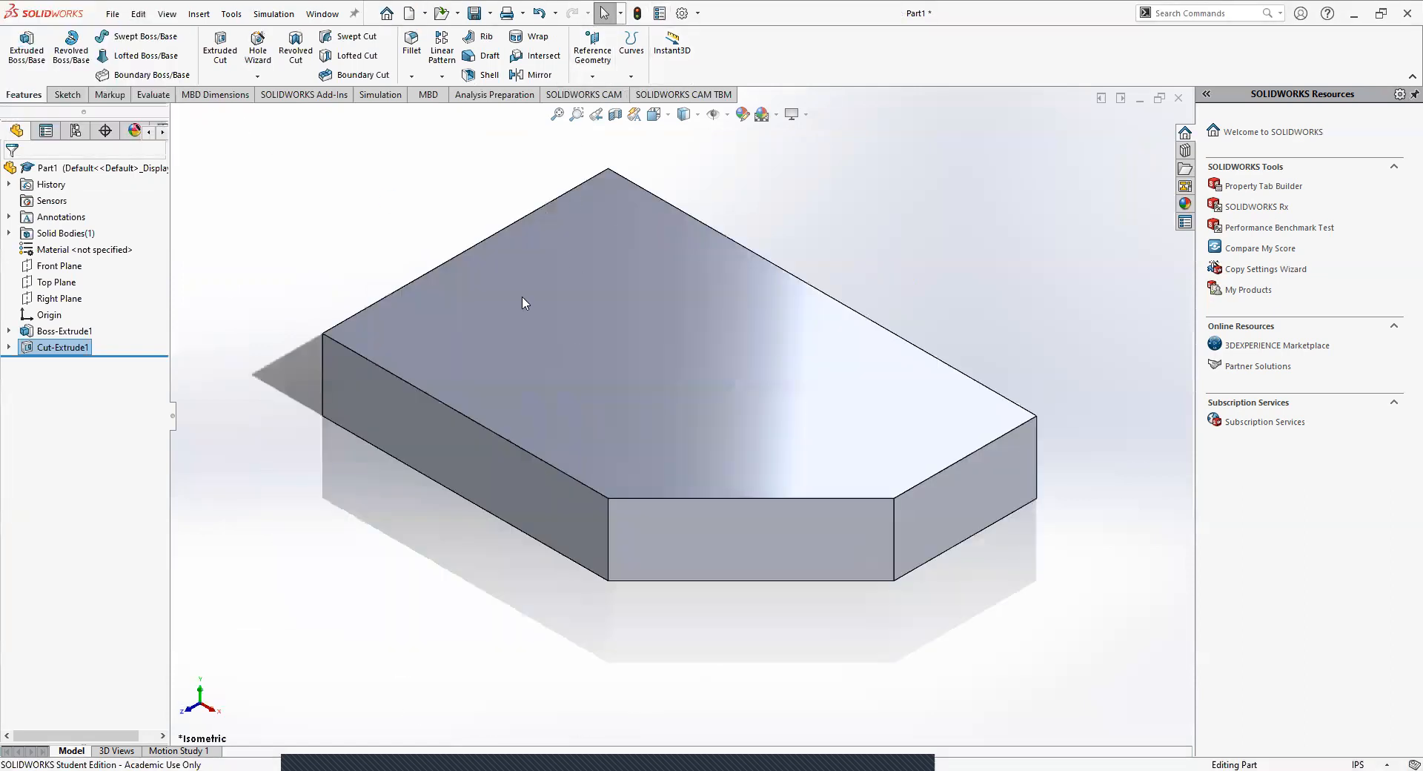
click(67, 97)
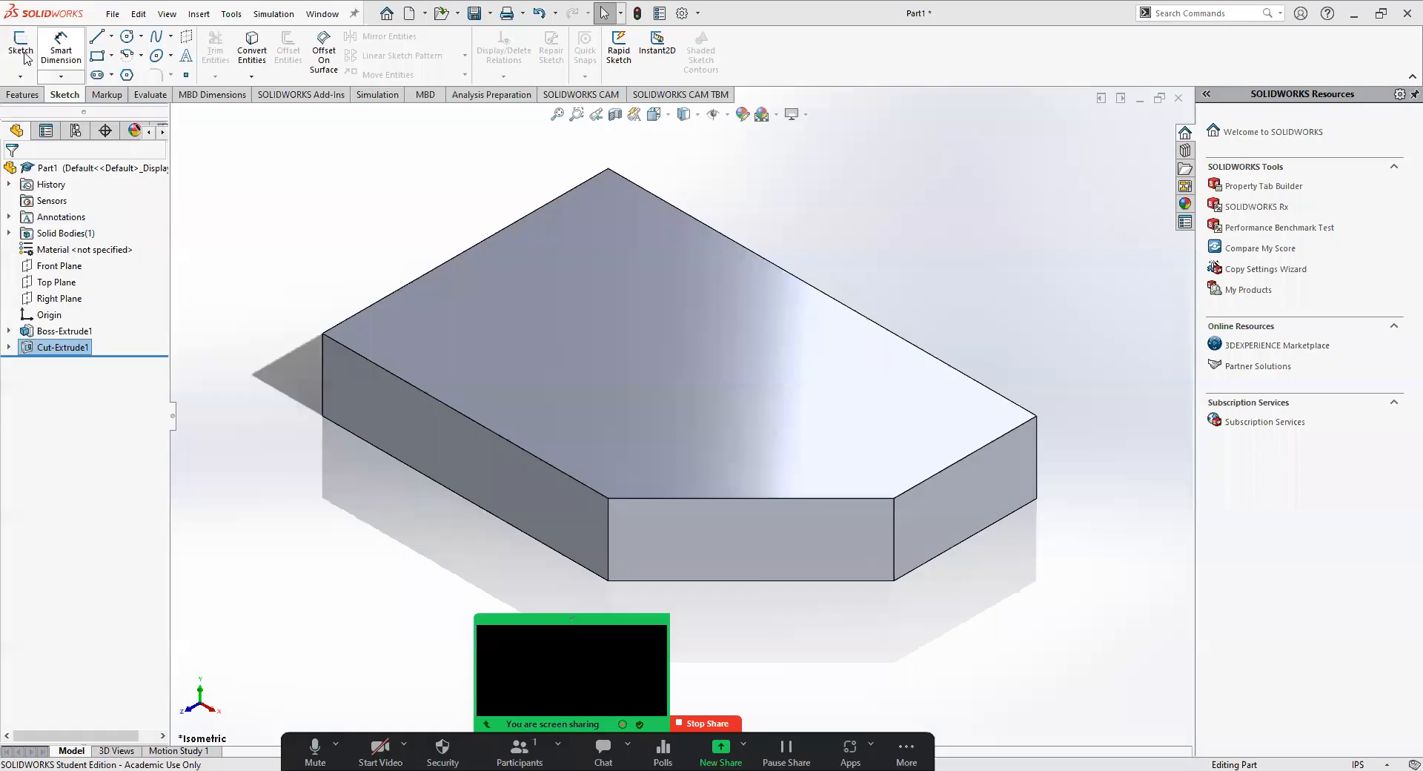
click(25, 56)
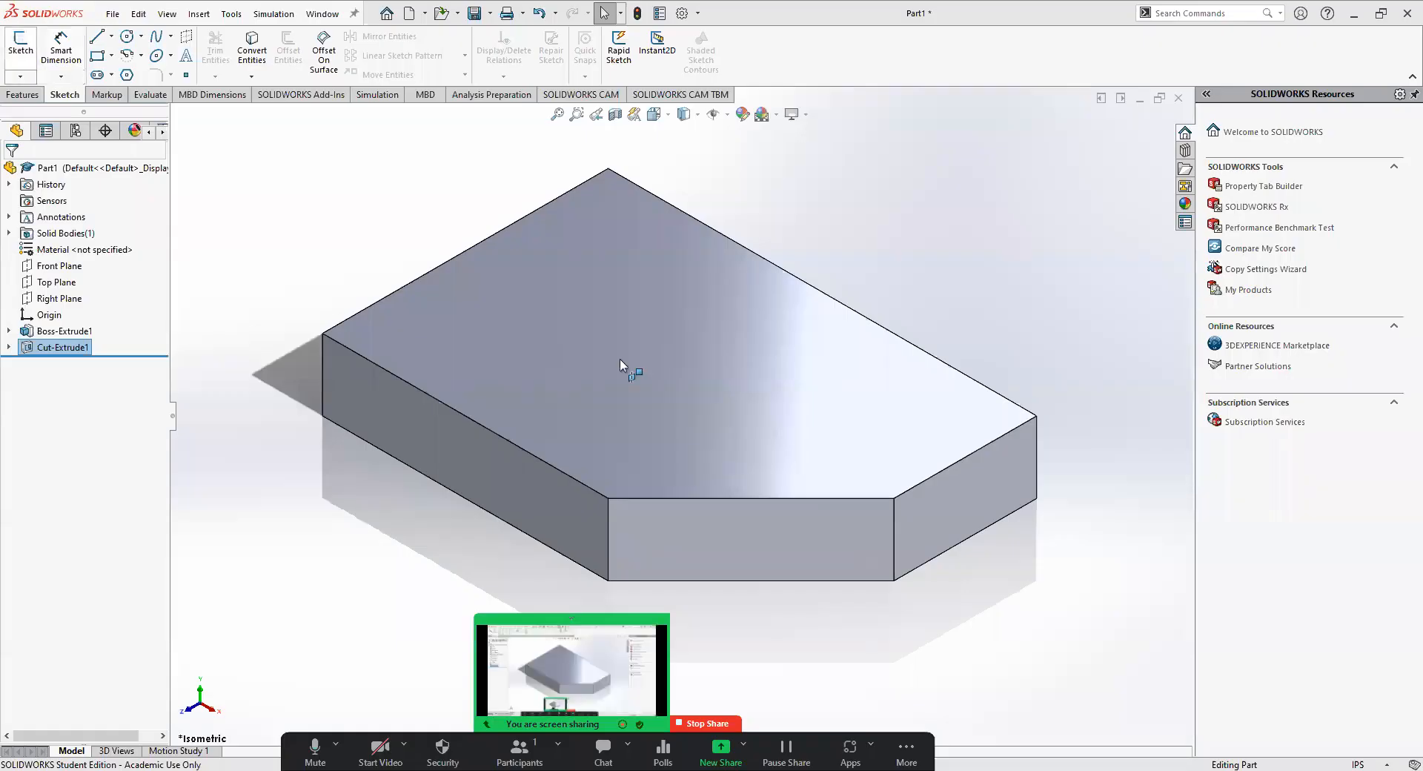
click(619, 359)
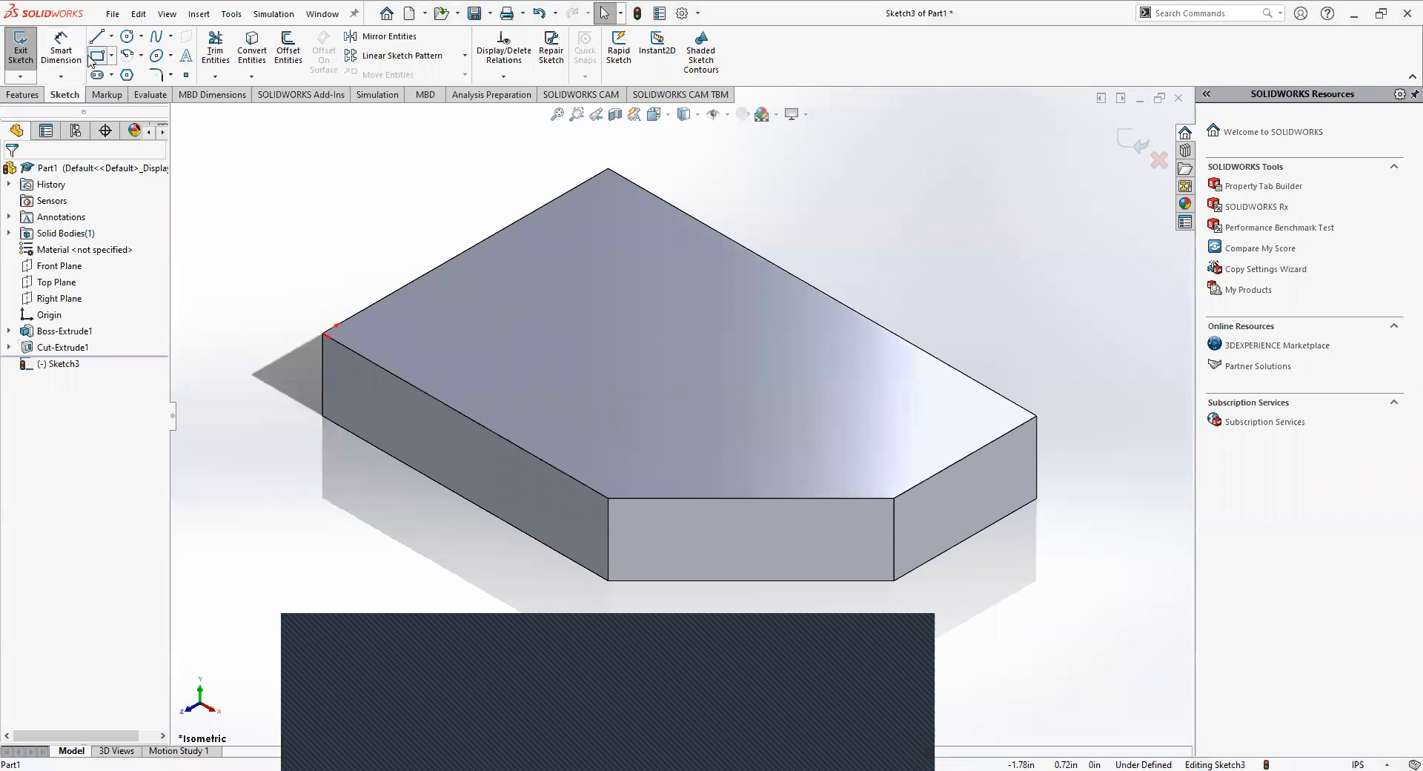
click(91, 58)
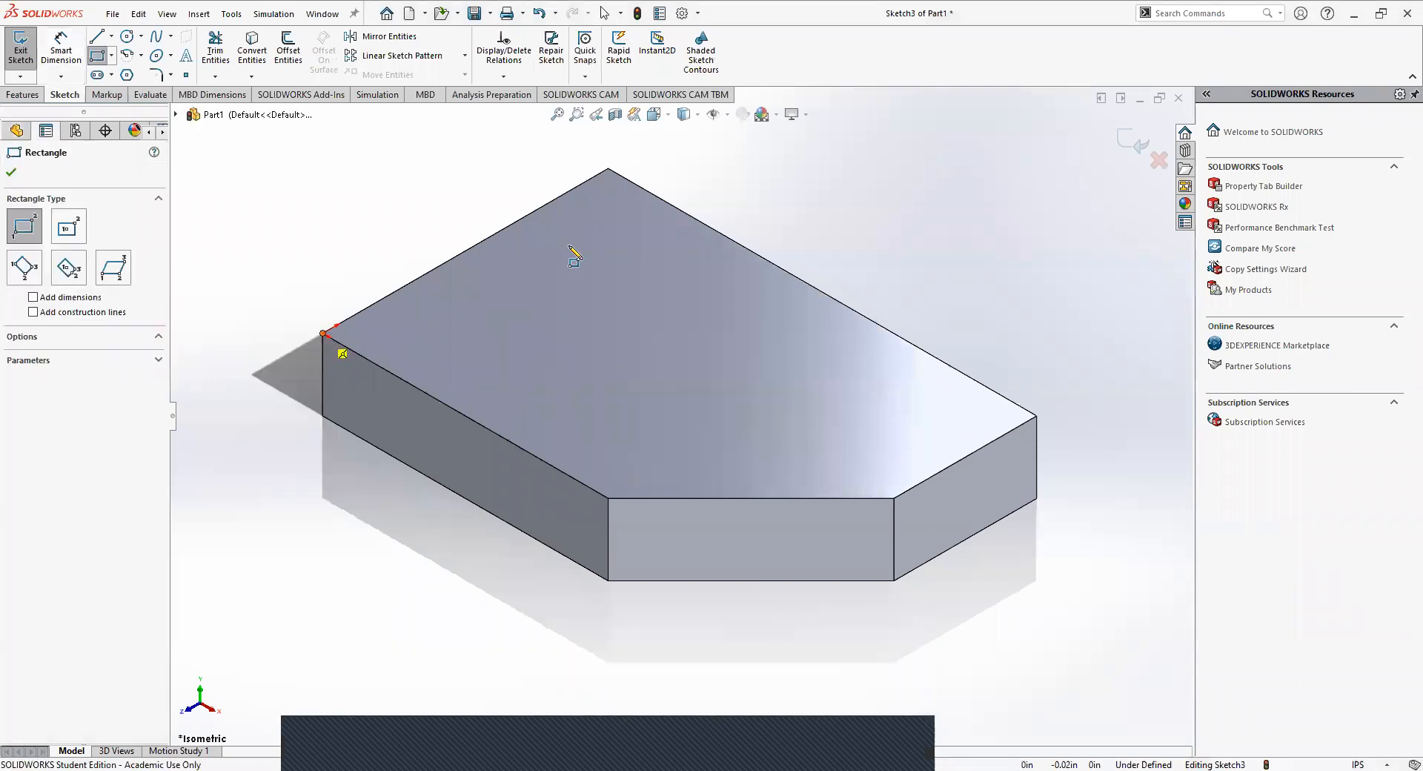
click(324, 334)
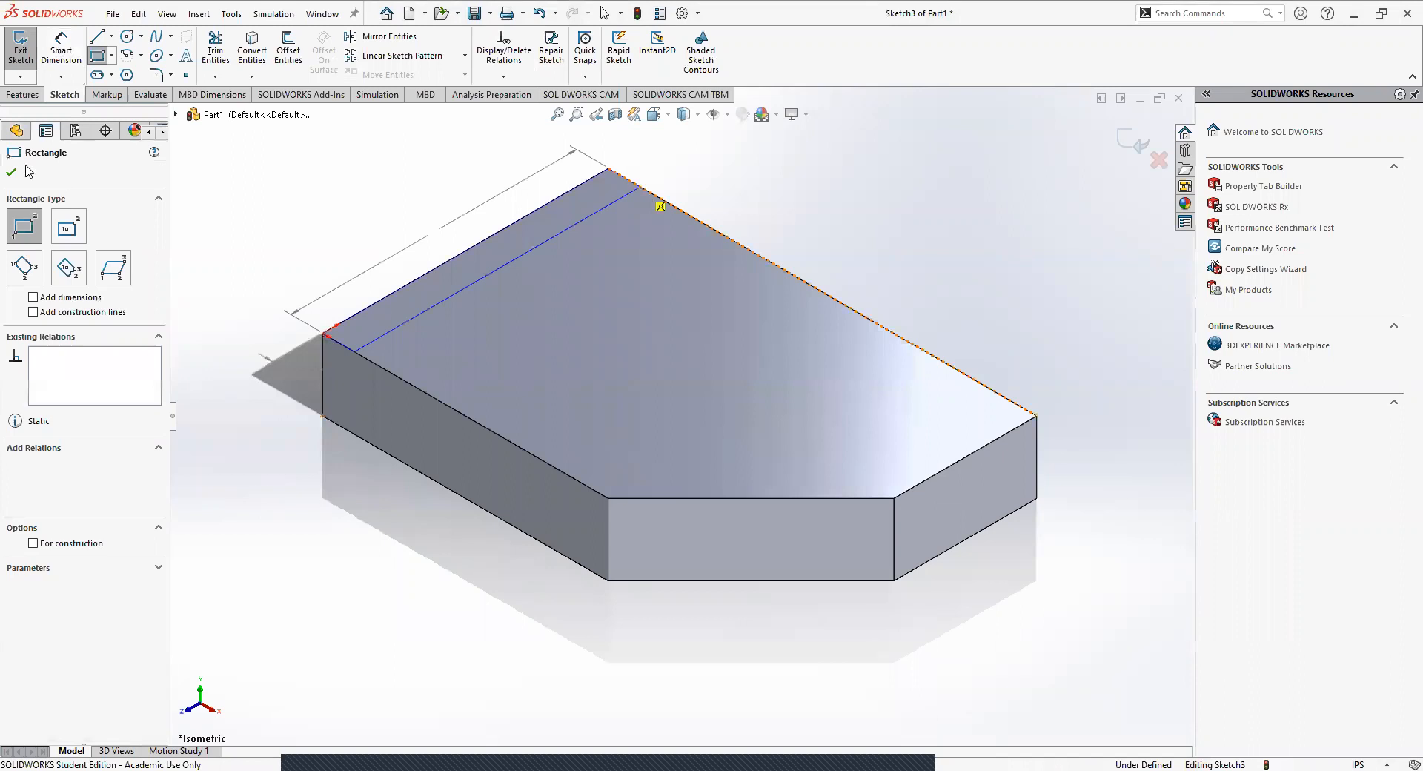
click(58, 53)
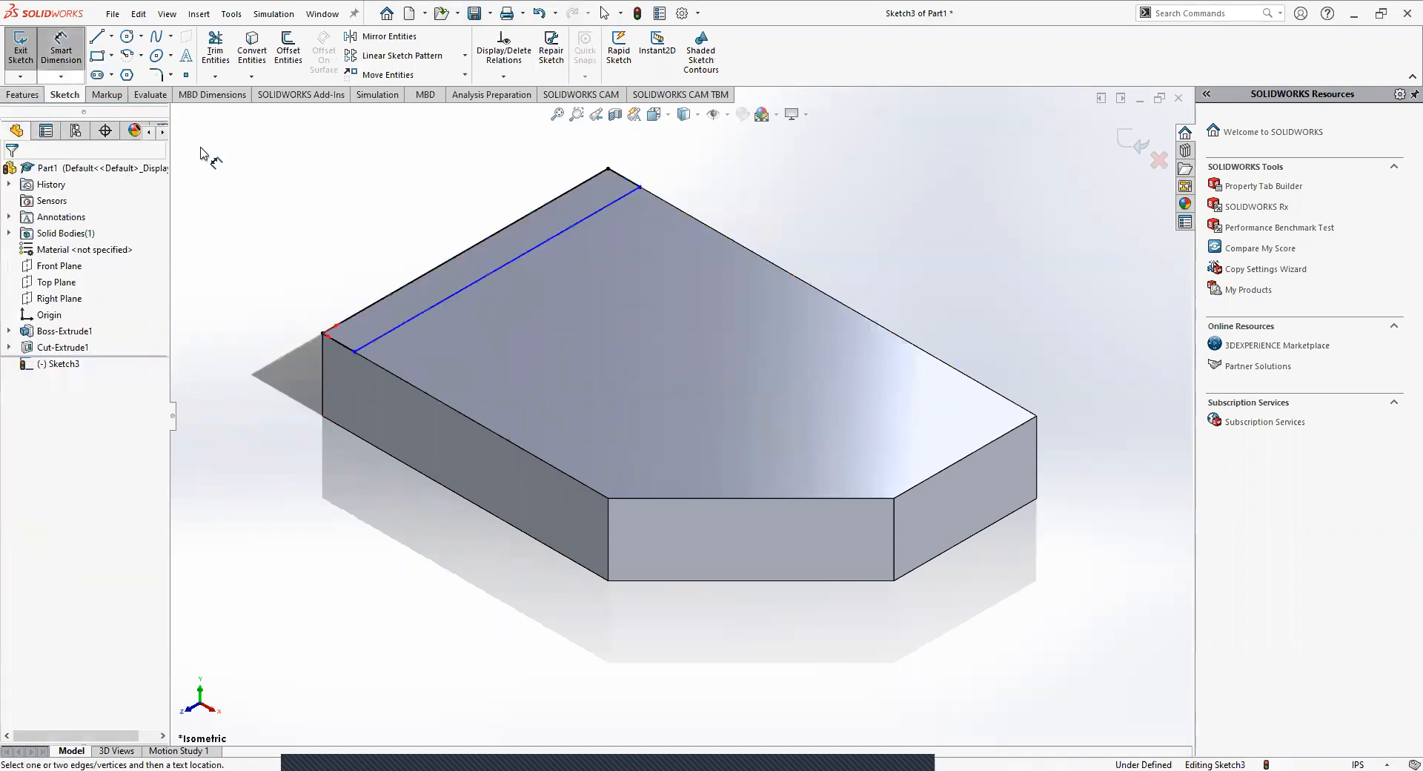
click(430, 321)
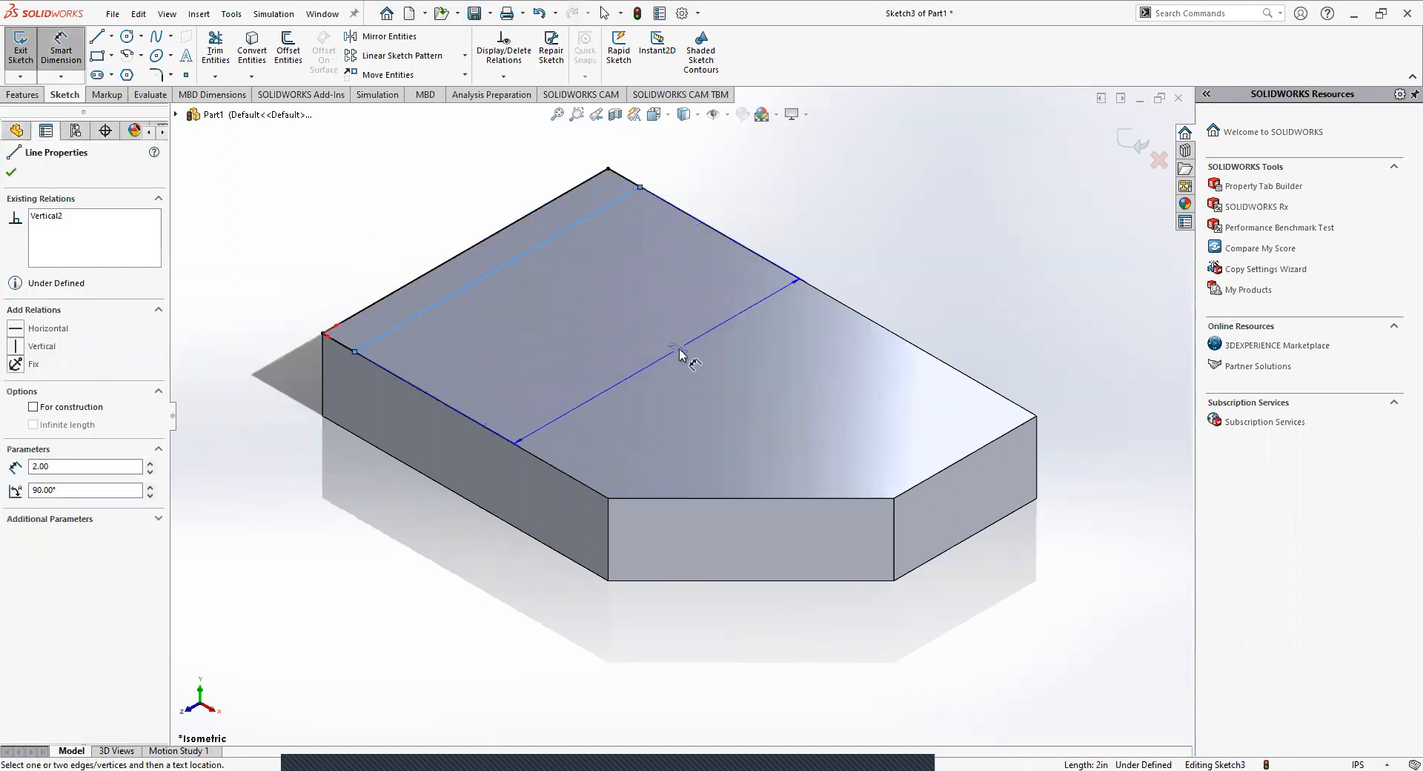
key(Escape)
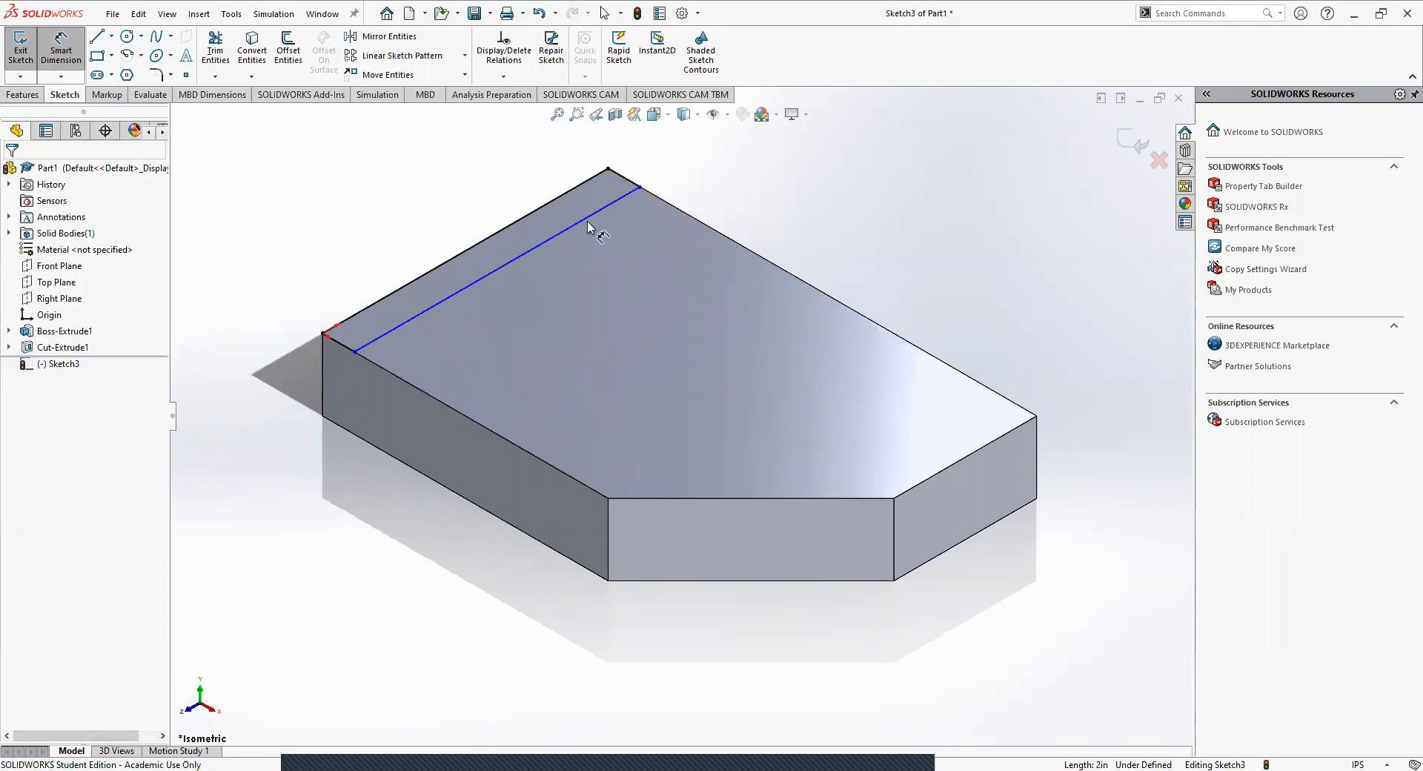
scroll(629, 184, down, 2)
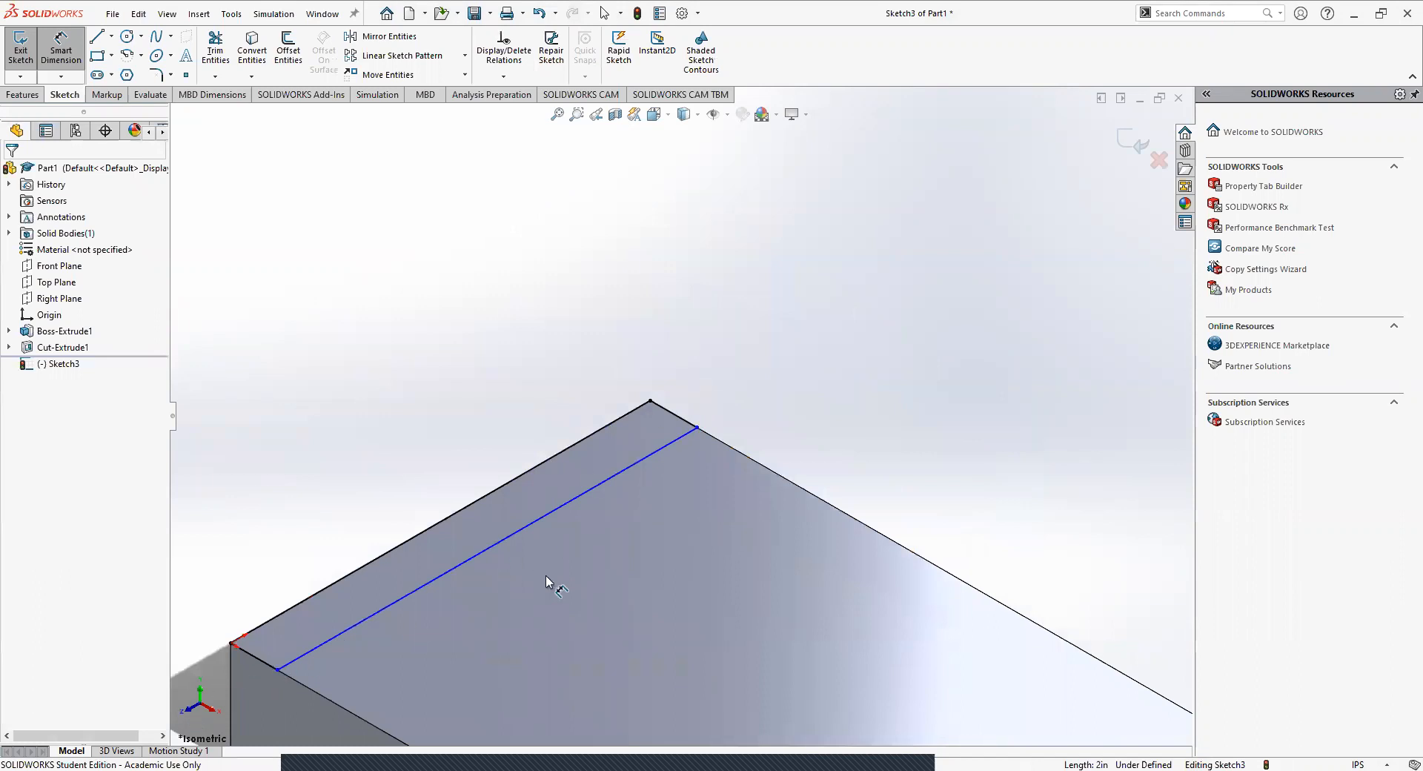
scroll(597, 528, up, 1)
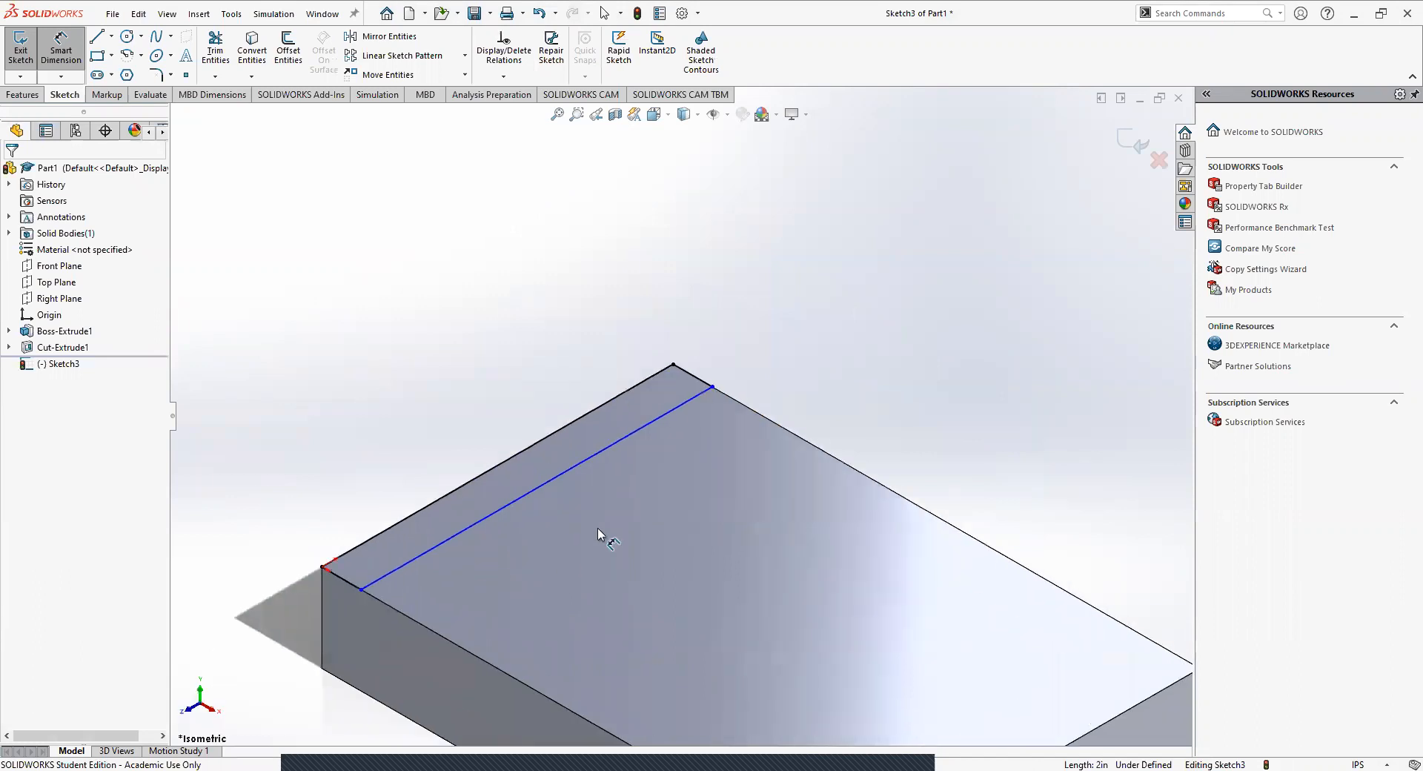
click(482, 519)
click(757, 521)
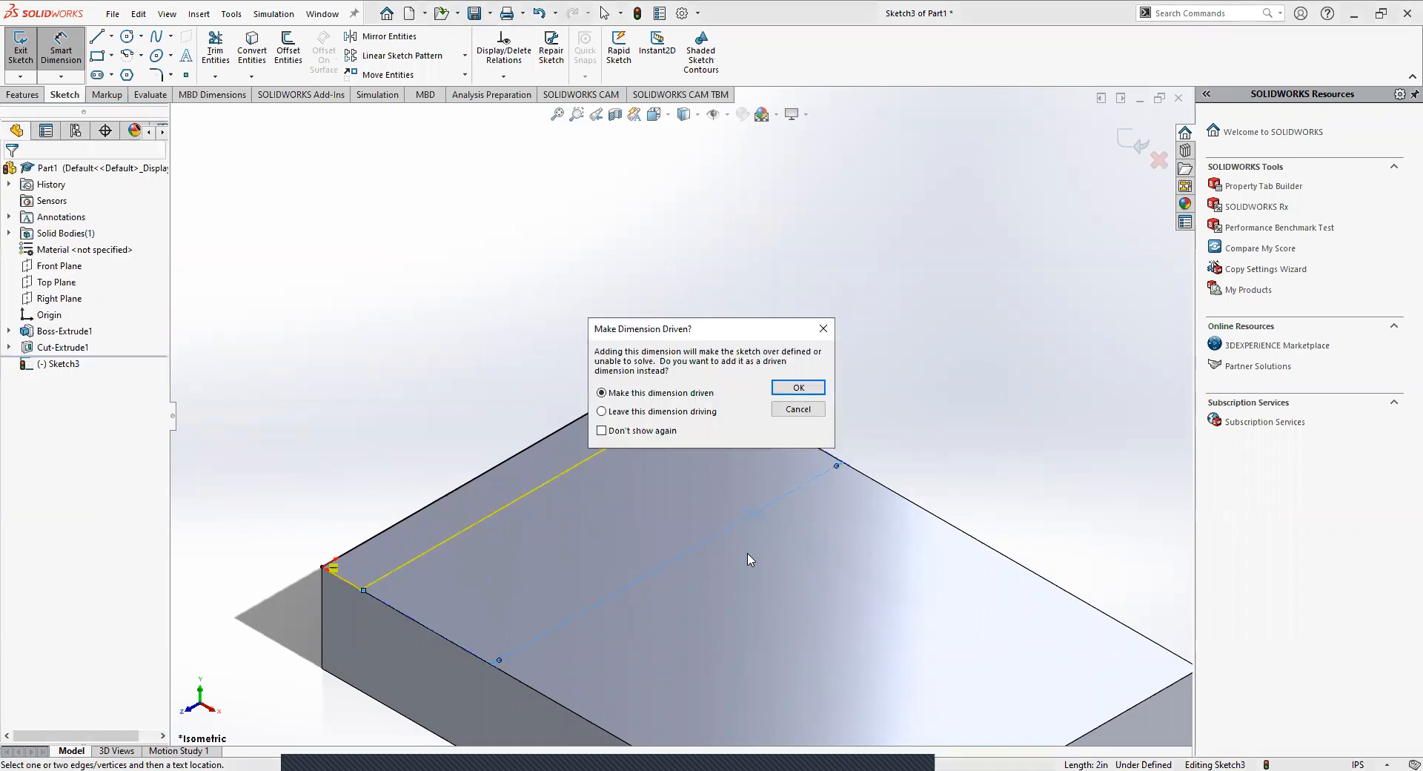
click(798, 410)
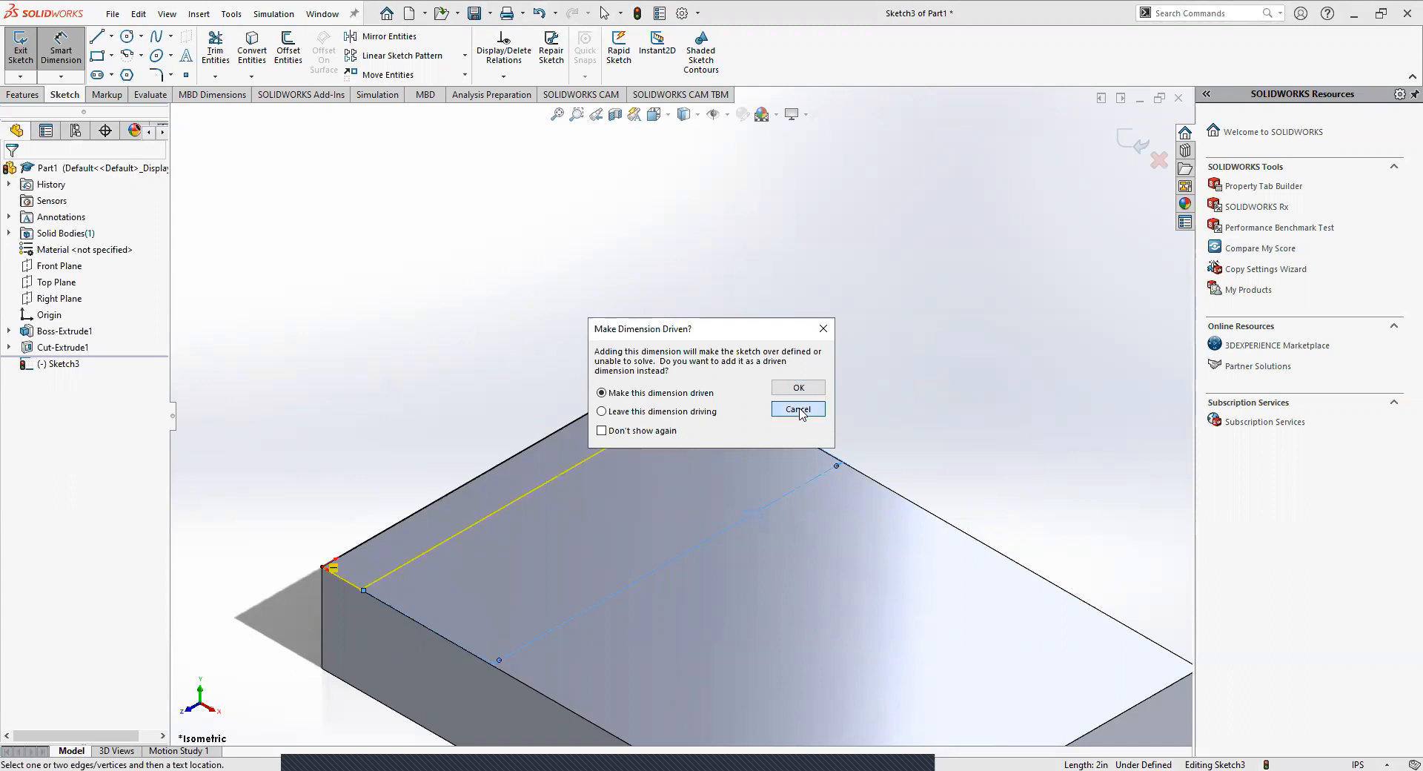
Dimension the narrow rectangle's short side without changing its value, and delete that dimension
click(348, 585)
click(268, 617)
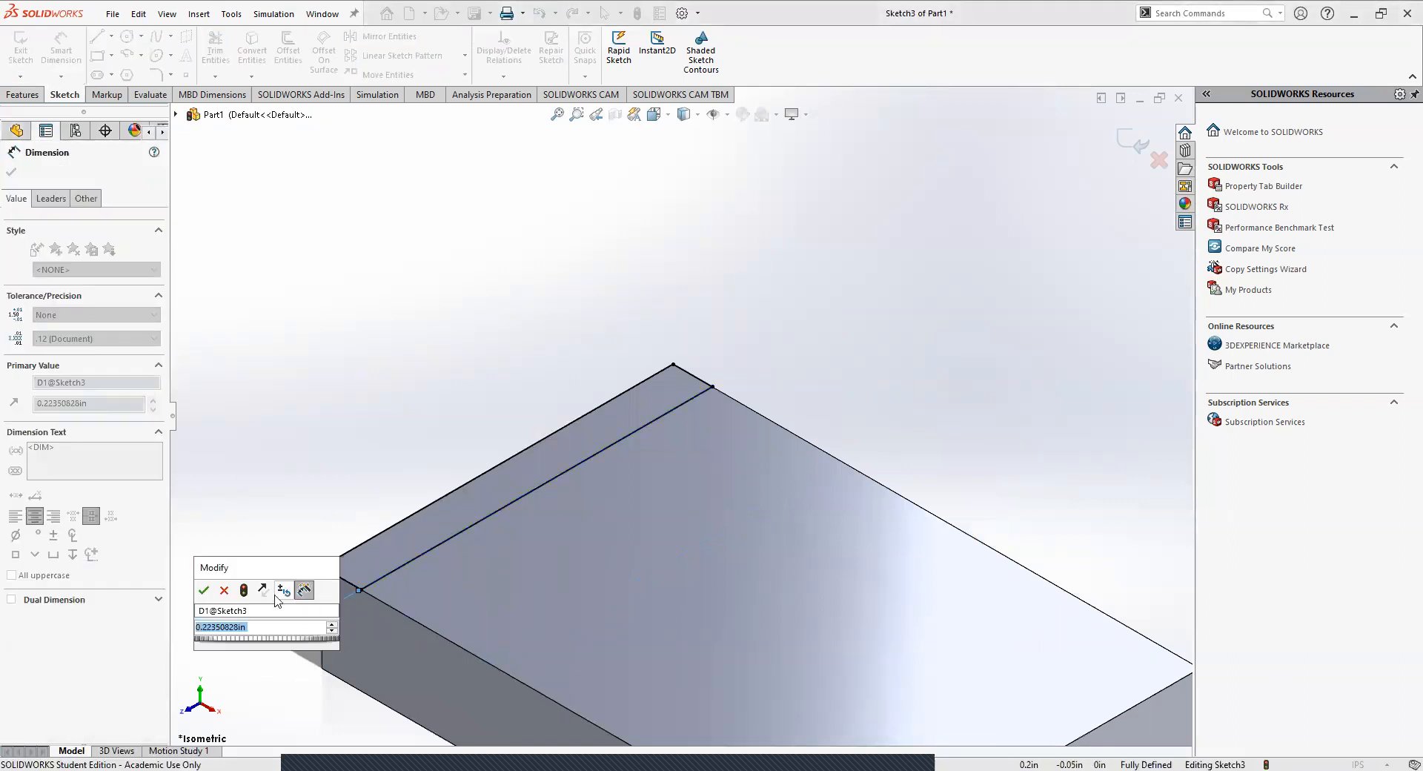
click(204, 590)
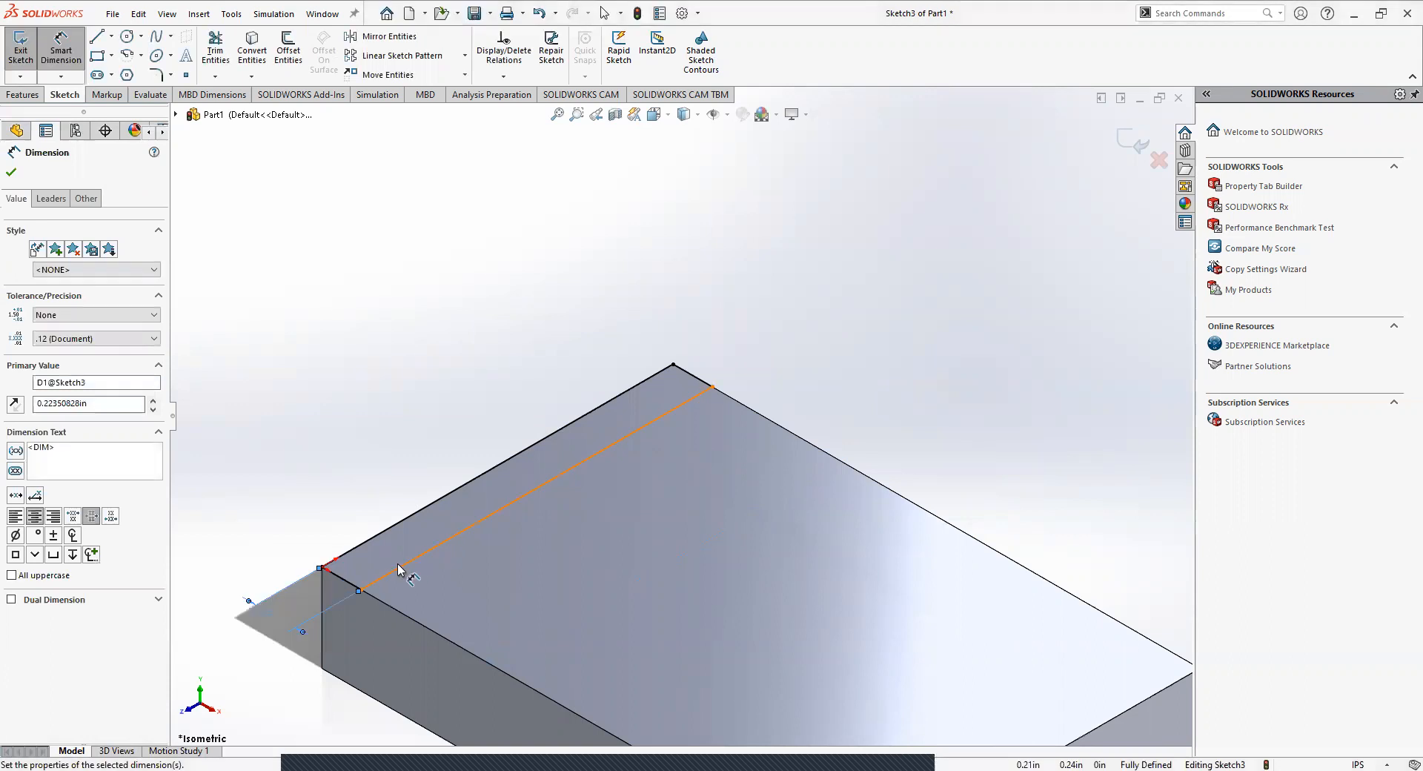
key(Escape)
click(267, 619)
key(Delete)
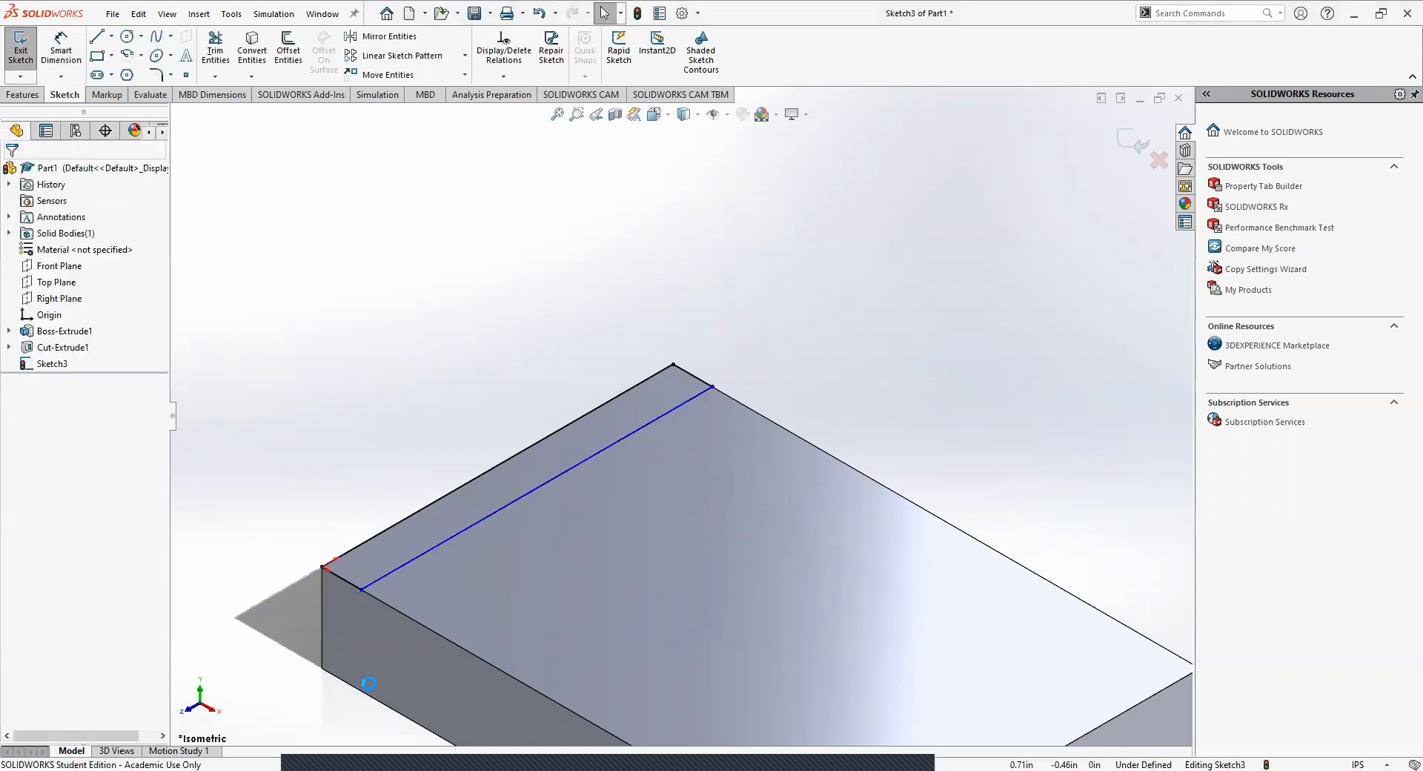
Widen the narrow rectangle by moving its inner long line inward, and dimension the distance between its long sides to 0.5 in
mouse_move(410, 563)
mouse_down()
mouse_move(439, 593)
mouse_move(452, 510)
mouse_move(493, 506)
mouse_move(588, 620)
mouse_move(499, 502)
mouse_move(521, 591)
mouse_move(475, 584)
mouse_up()
click(324, 462)
click(67, 47)
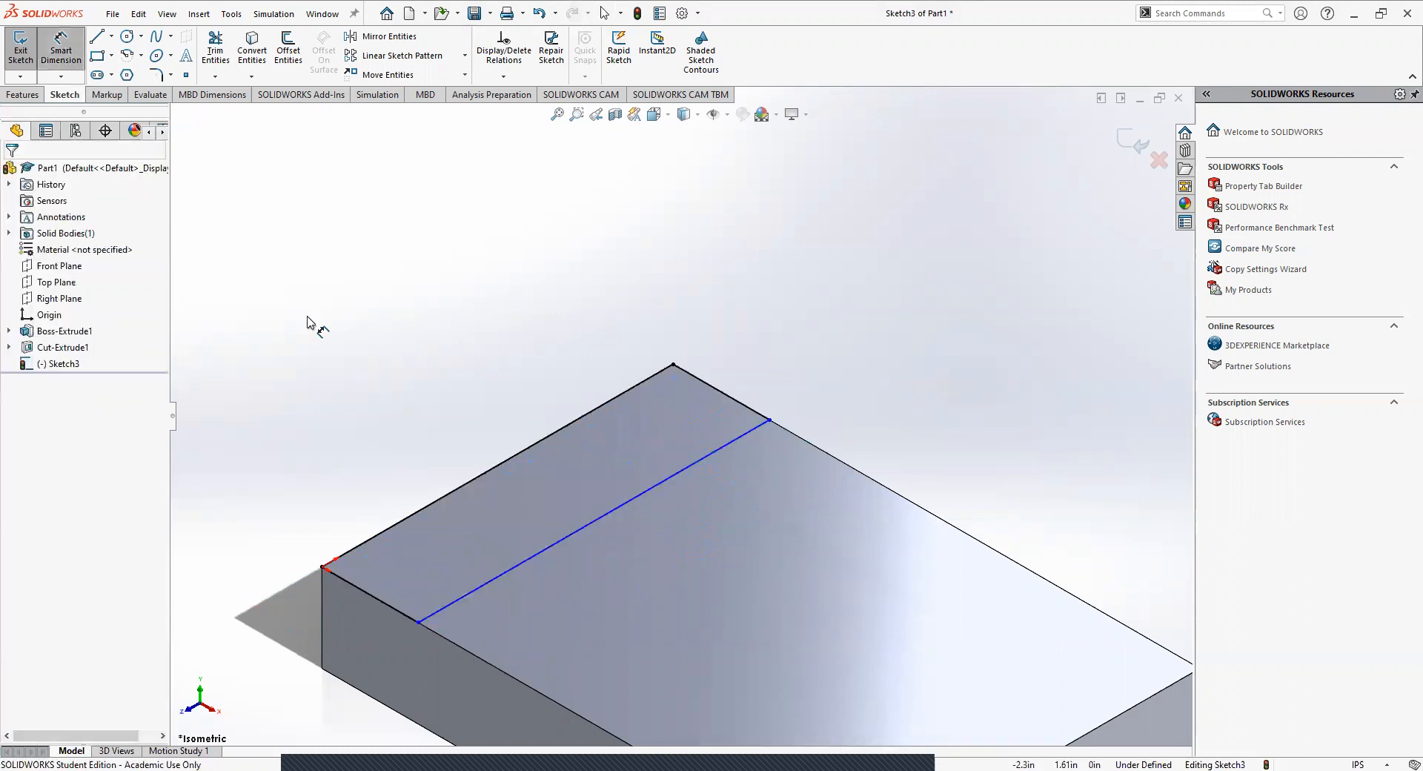
click(368, 539)
click(470, 593)
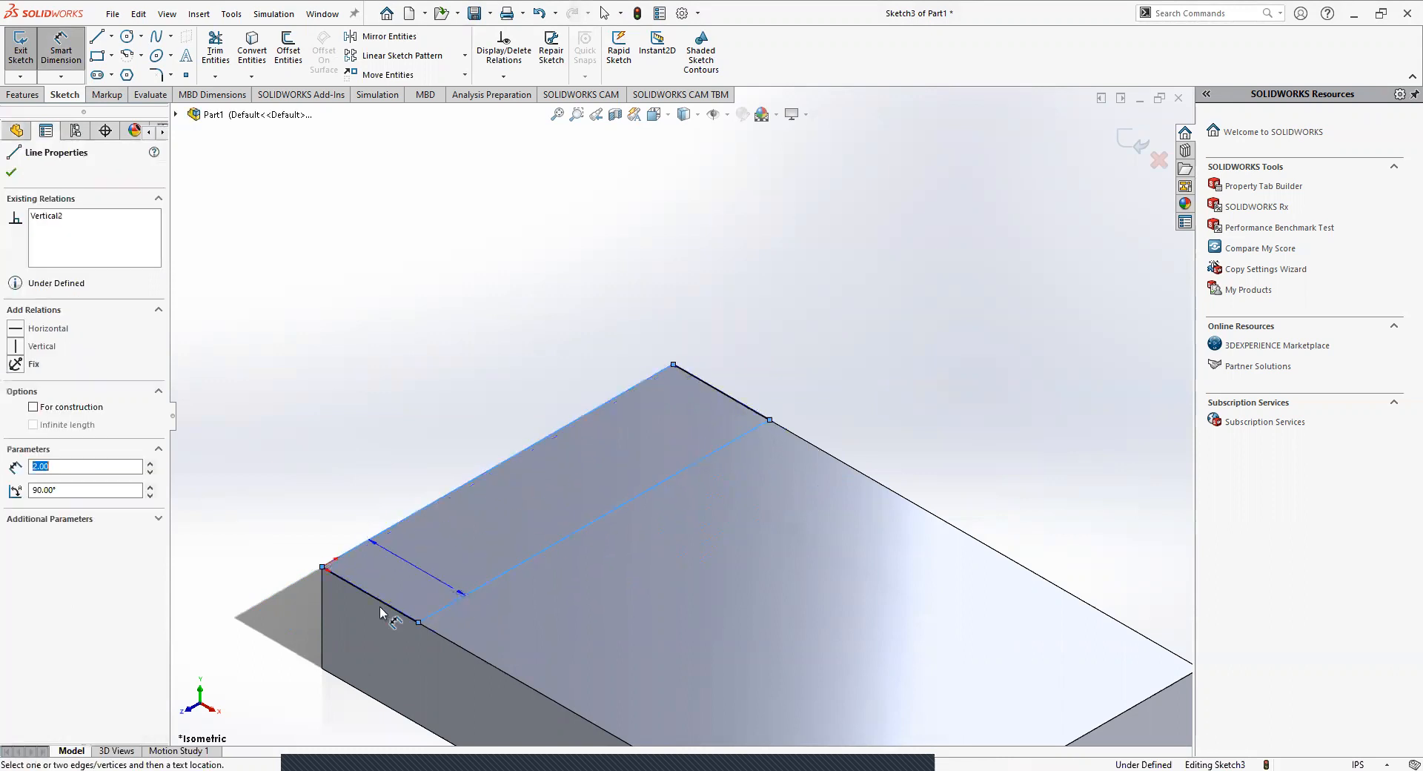
click(293, 617)
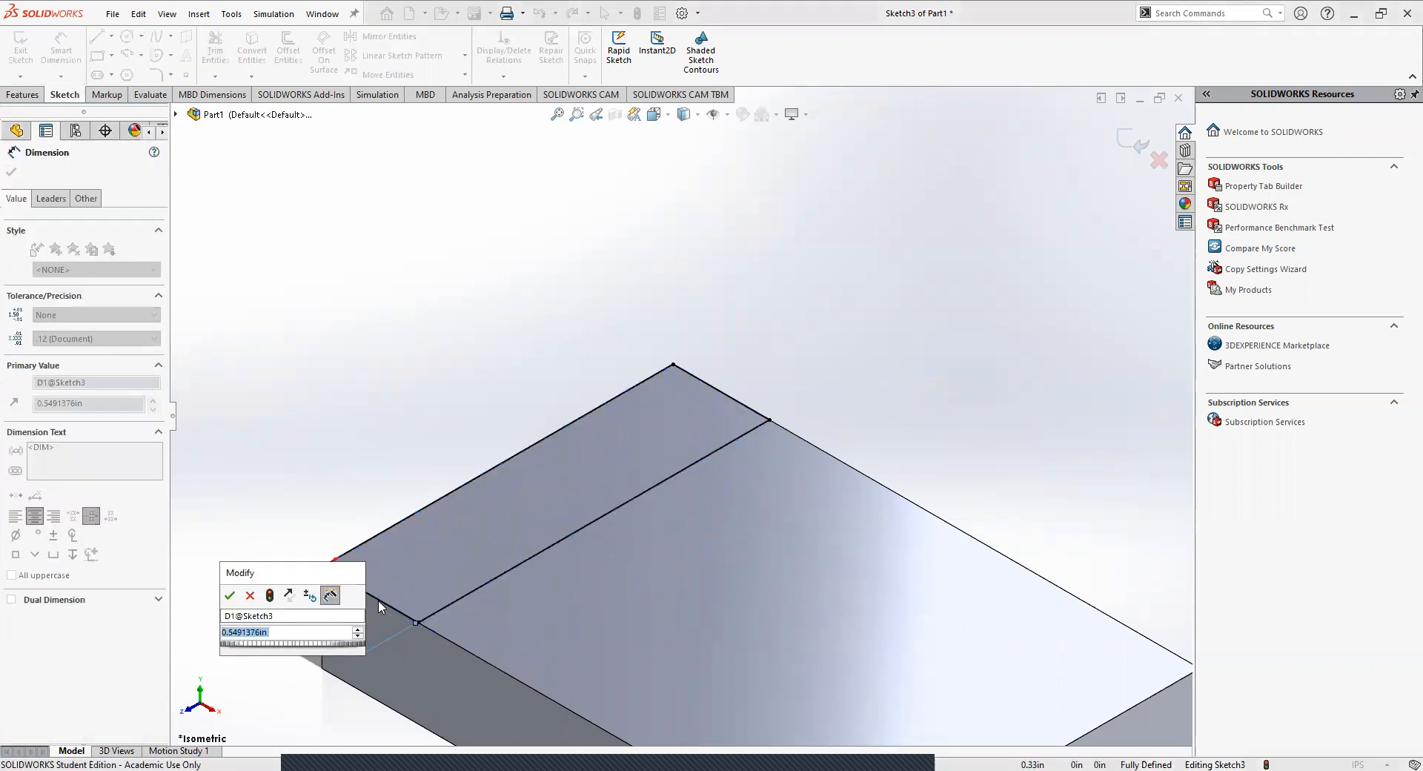
text(.5)
key(Return)
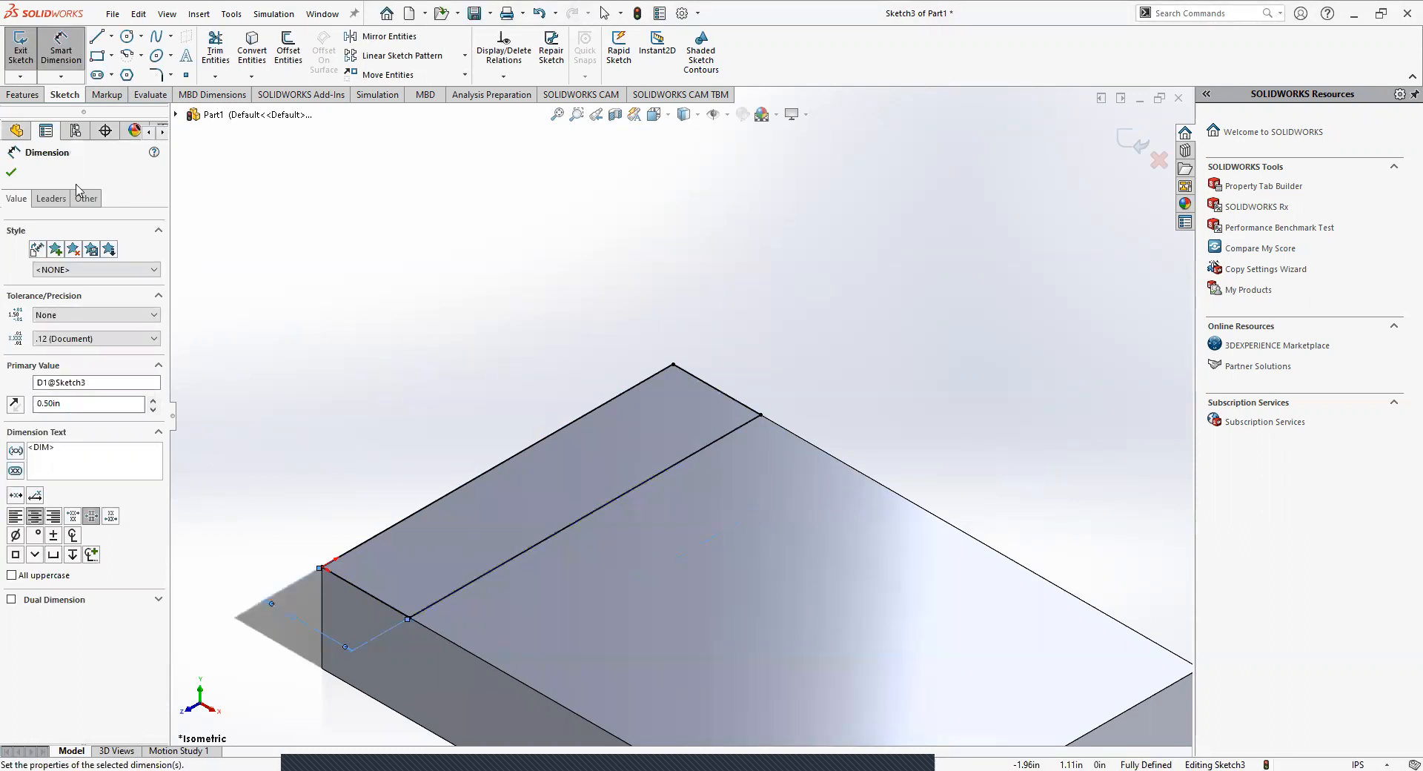
click(12, 171)
Extrude the narrow rectangle upward as a boss with a blind depth of 2 in, merged with the plate
click(21, 94)
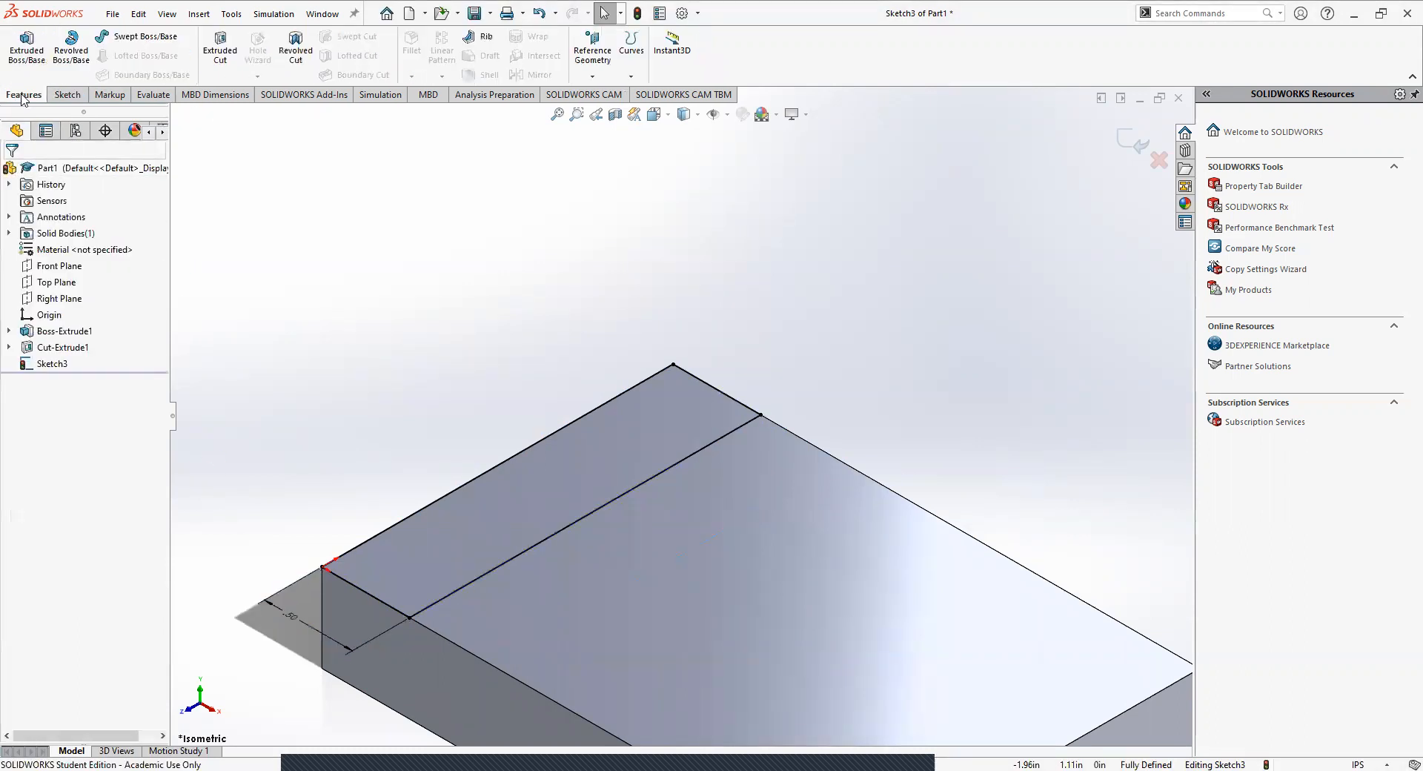
click(26, 48)
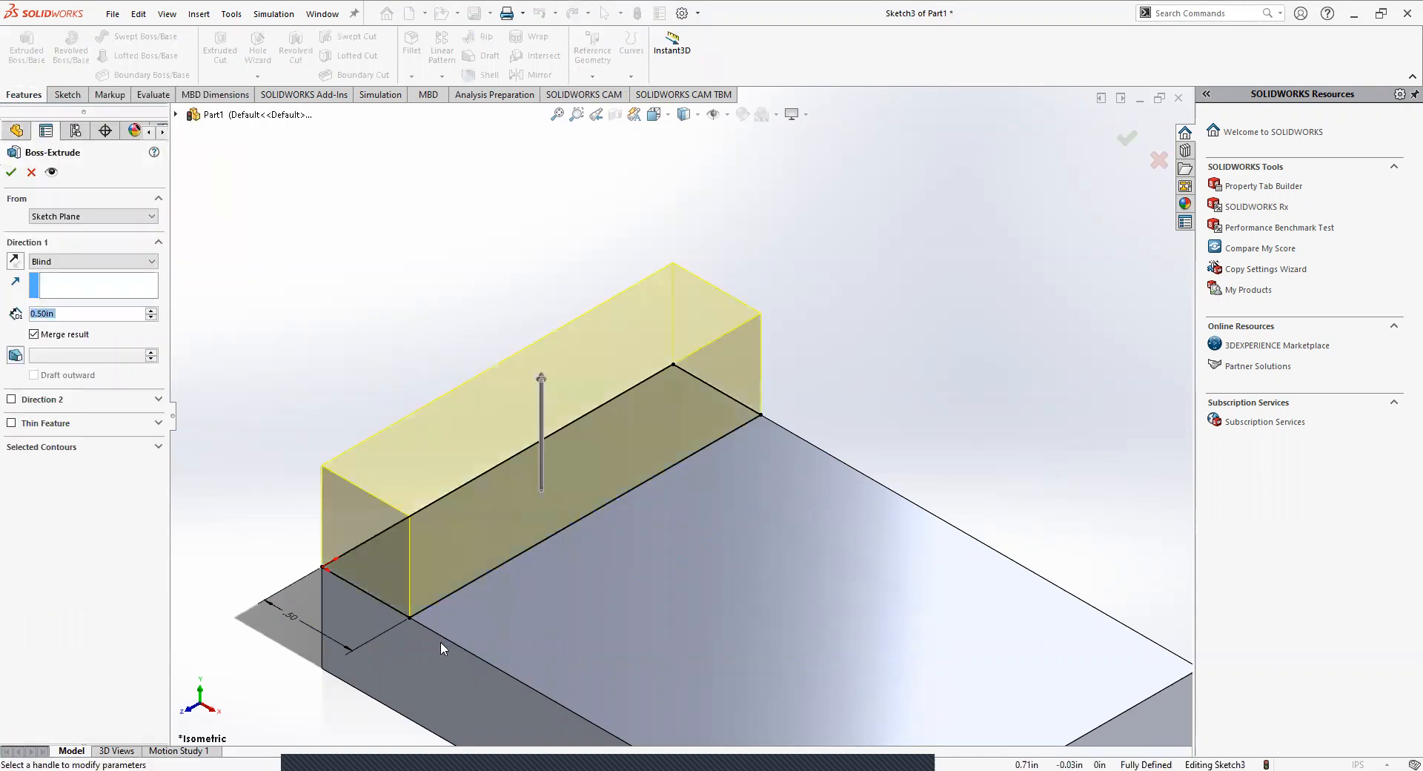
scroll(441, 642, up, 2)
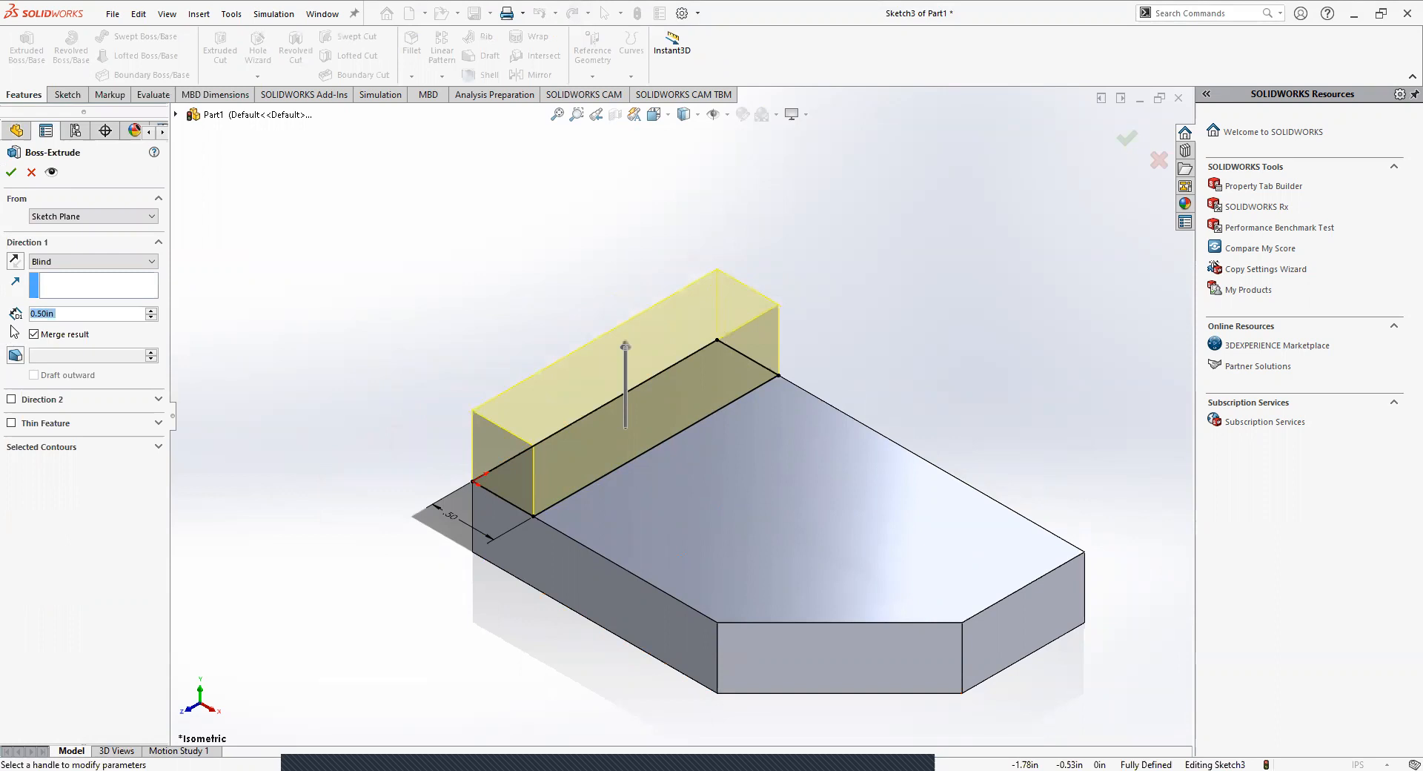
text(2)
key(Return)
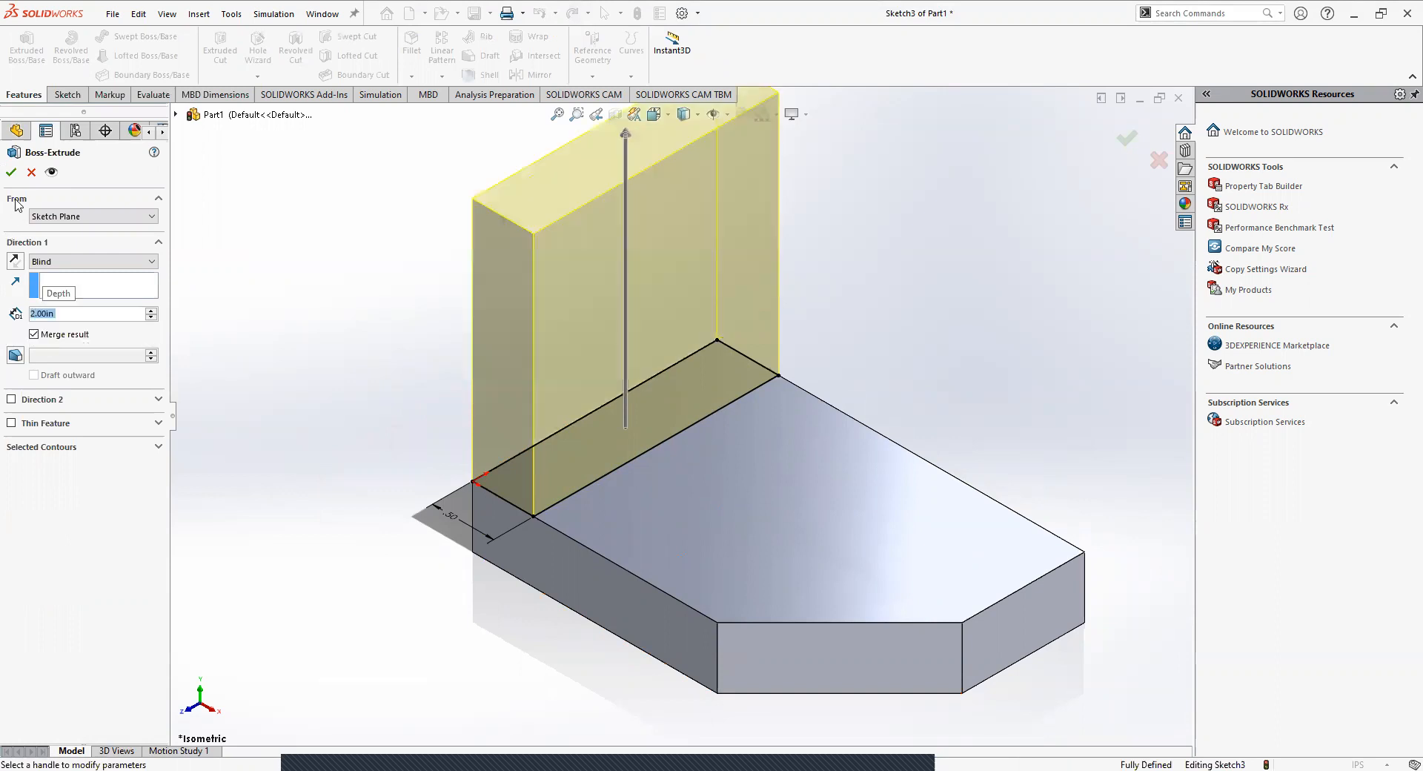
click(11, 172)
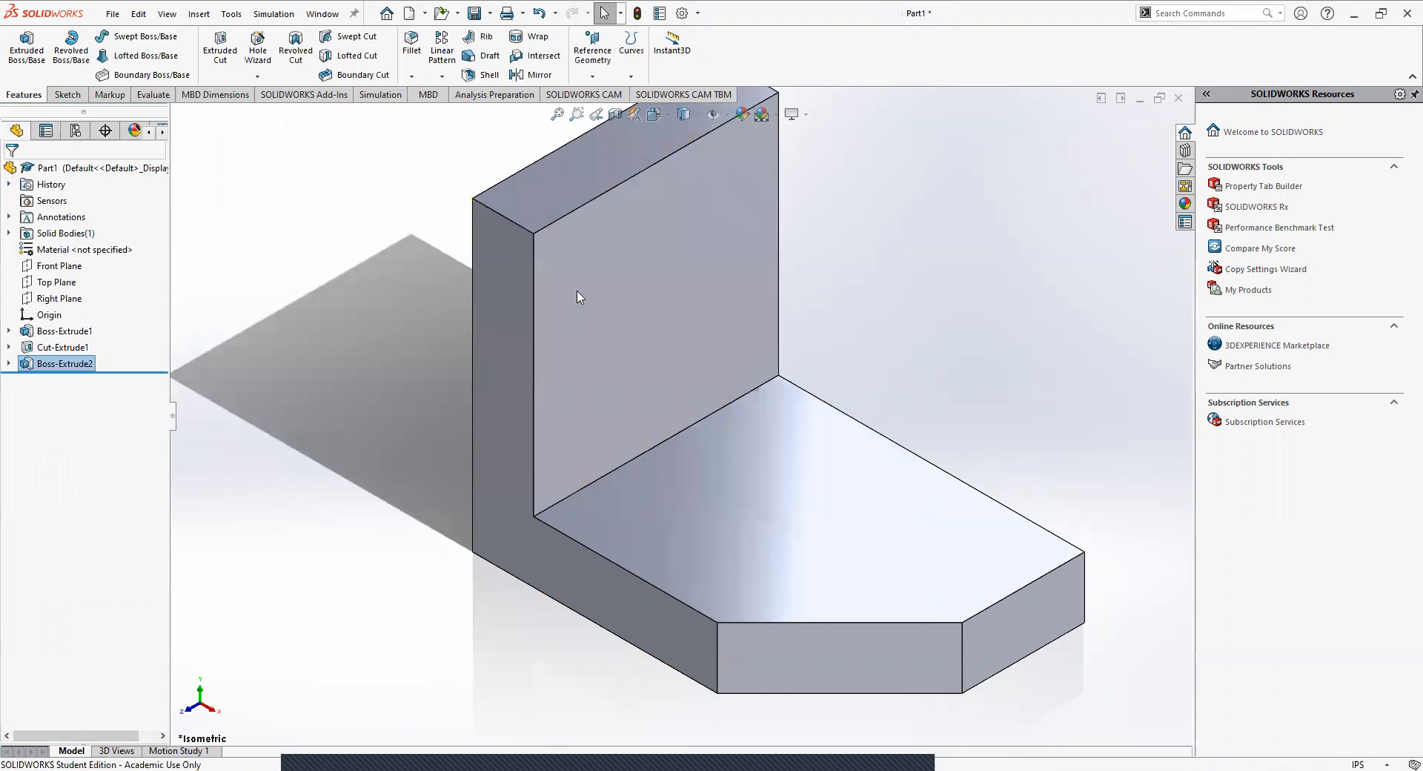
Sketch a corner rectangle about 0.70 x 0.65 in on the upright wall's inner face, starting at its upper front corner
click(579, 296)
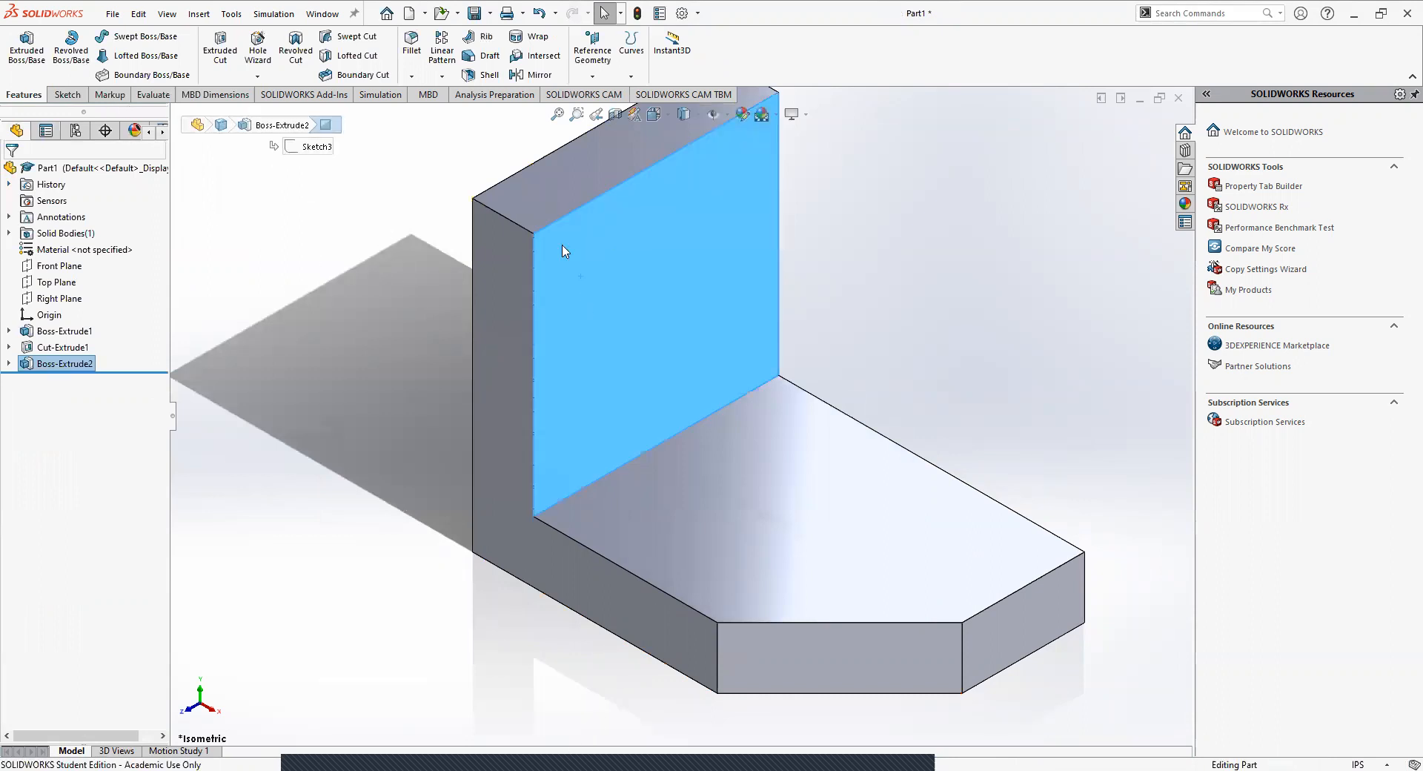
click(685, 315)
click(67, 94)
click(24, 60)
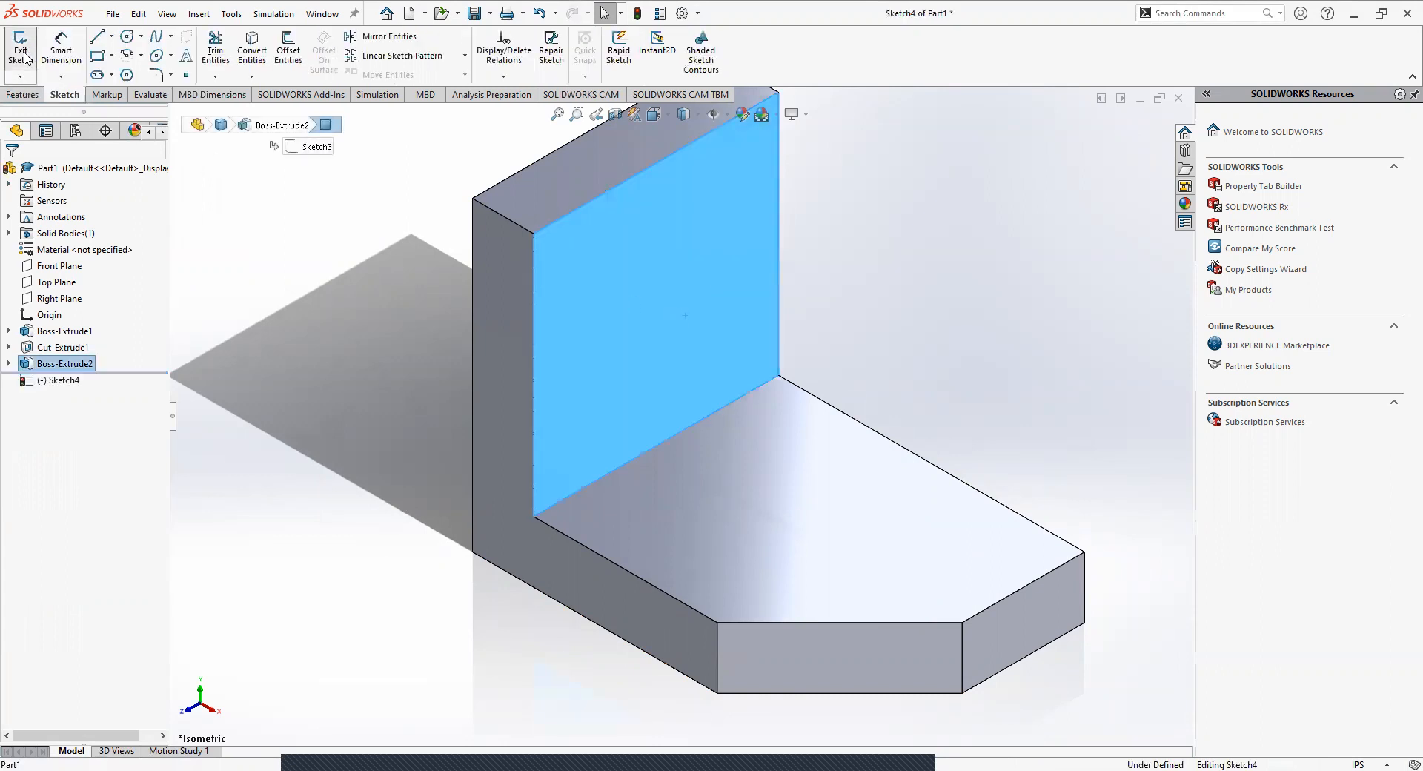
click(96, 56)
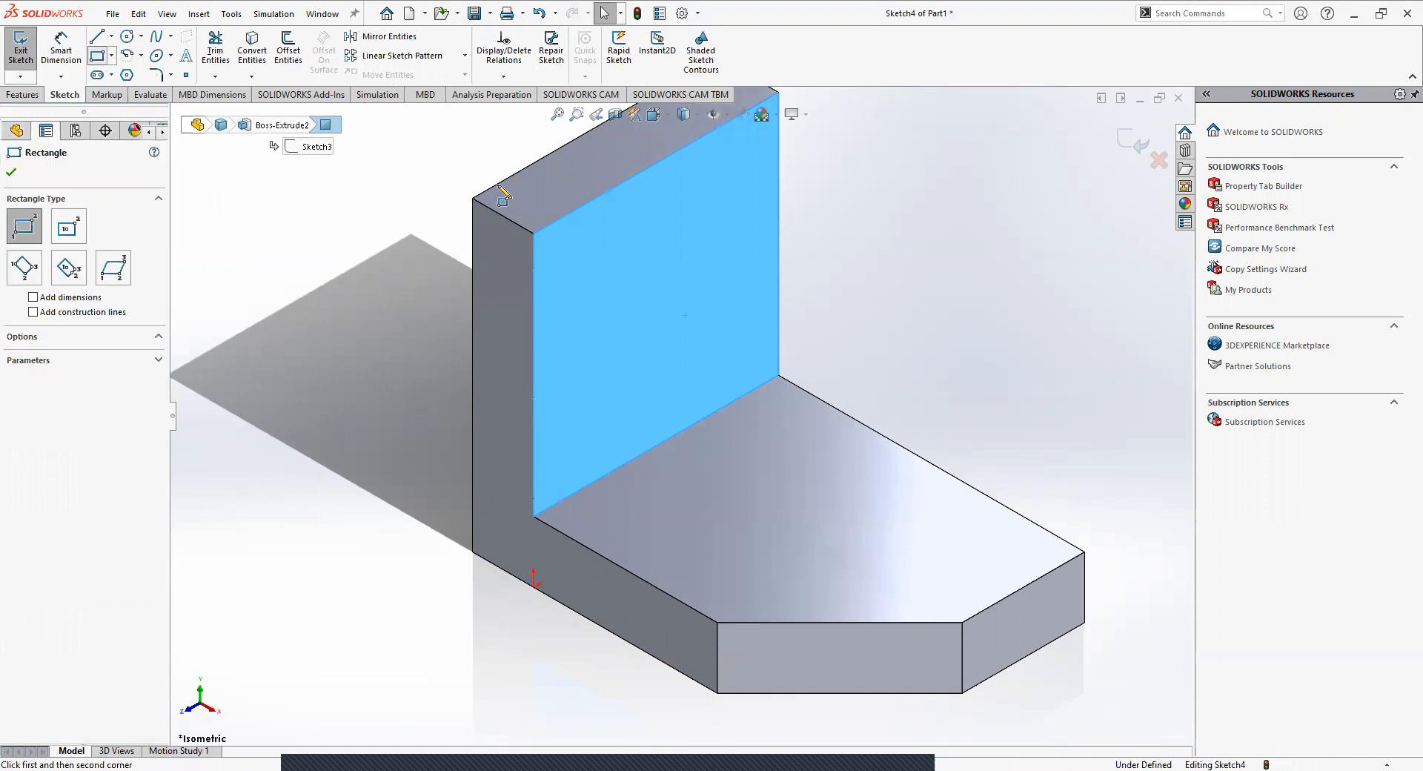
click(534, 233)
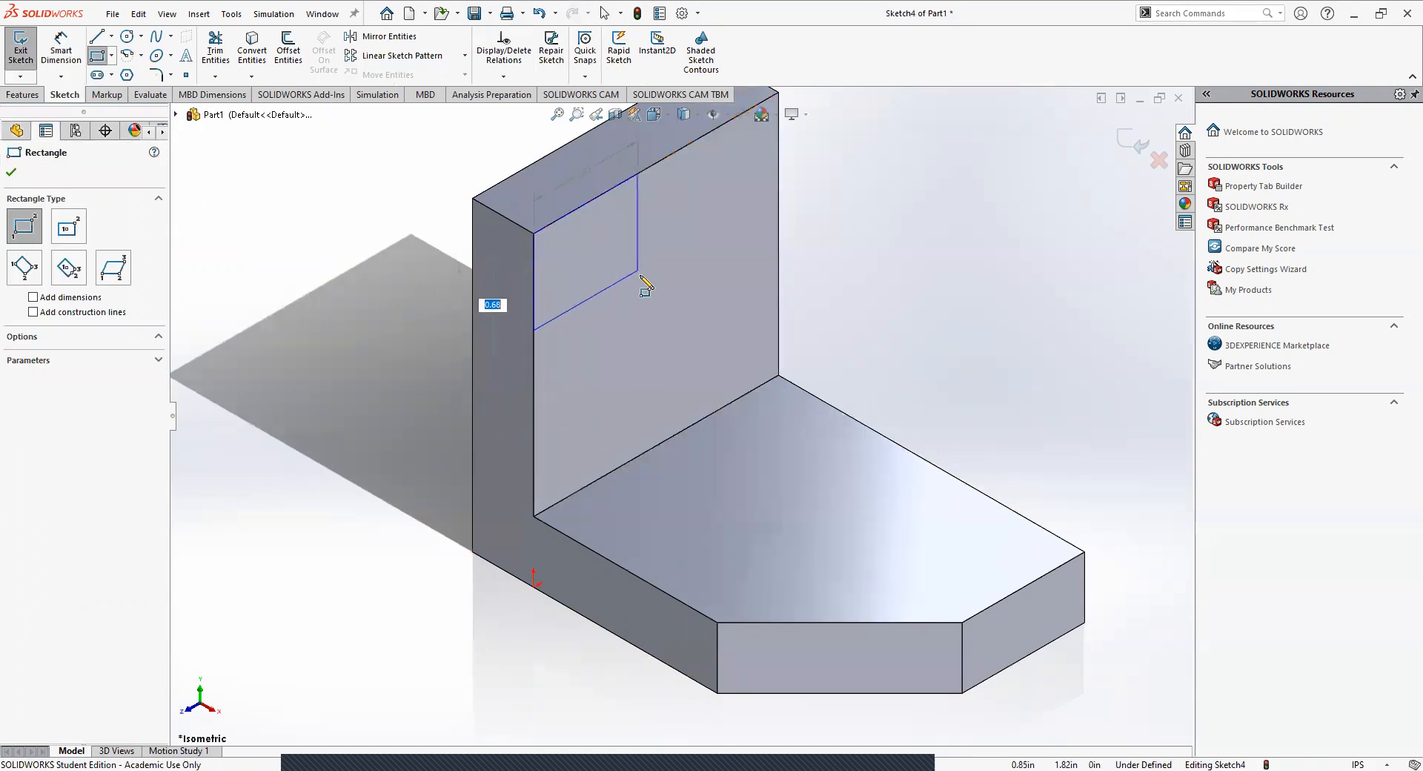
click(641, 279)
key(Escape)
click(62, 73)
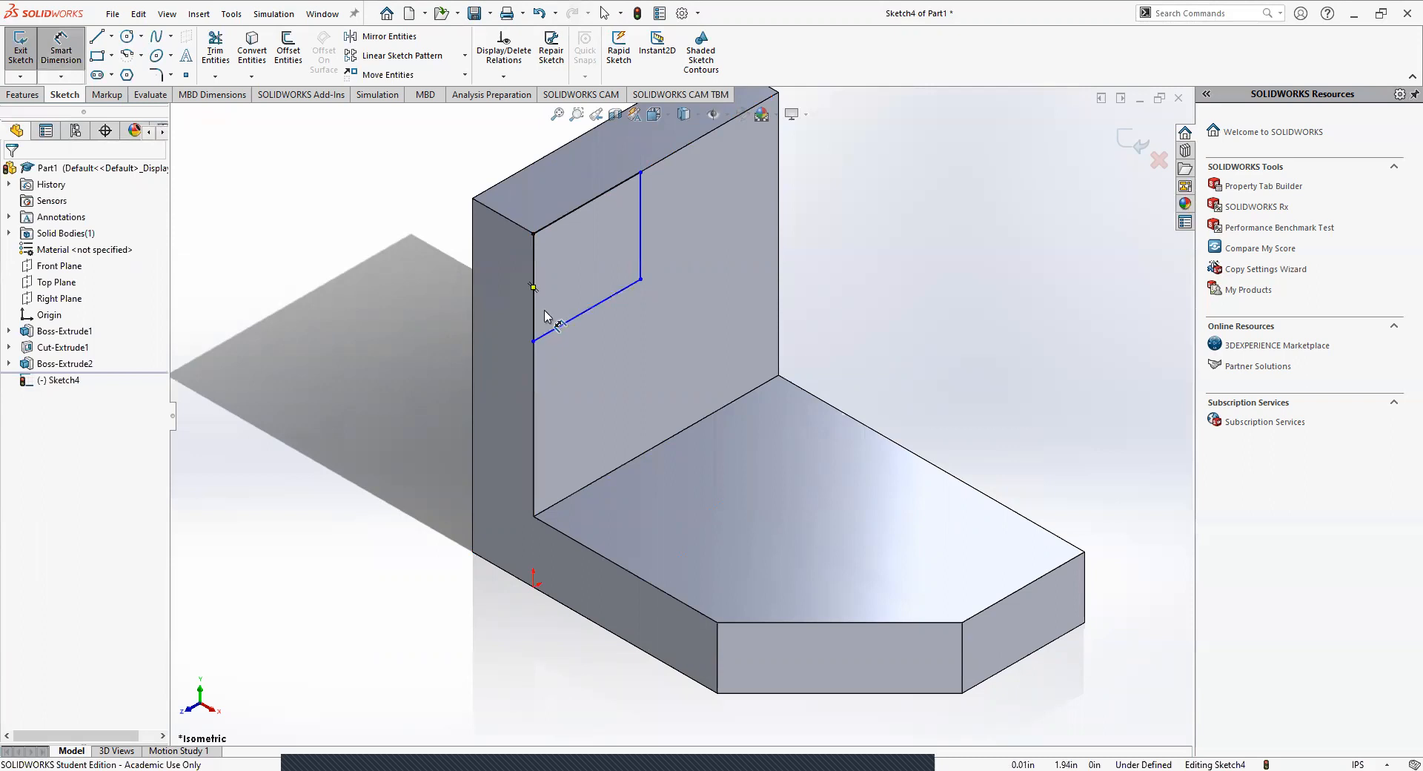
key(Escape)
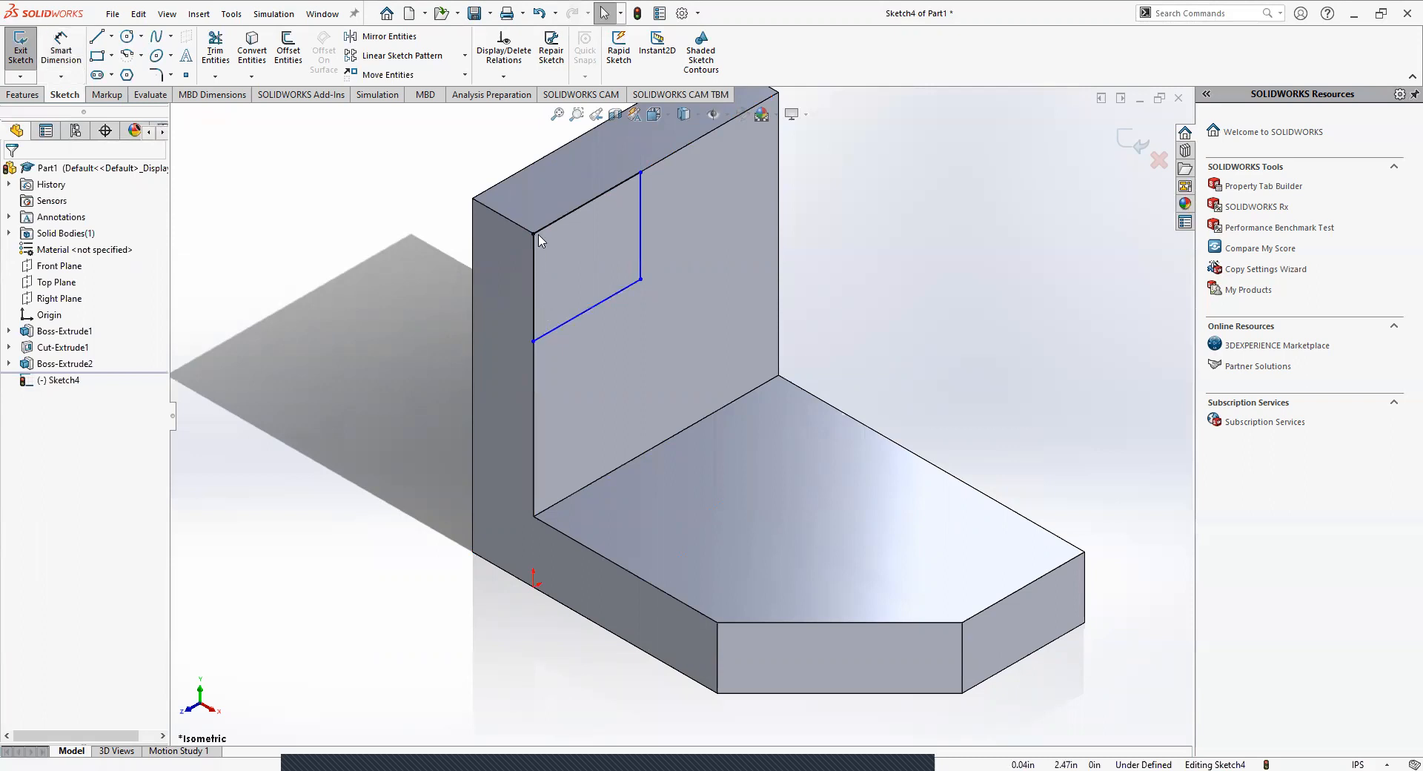
drag(643, 282, 619, 275)
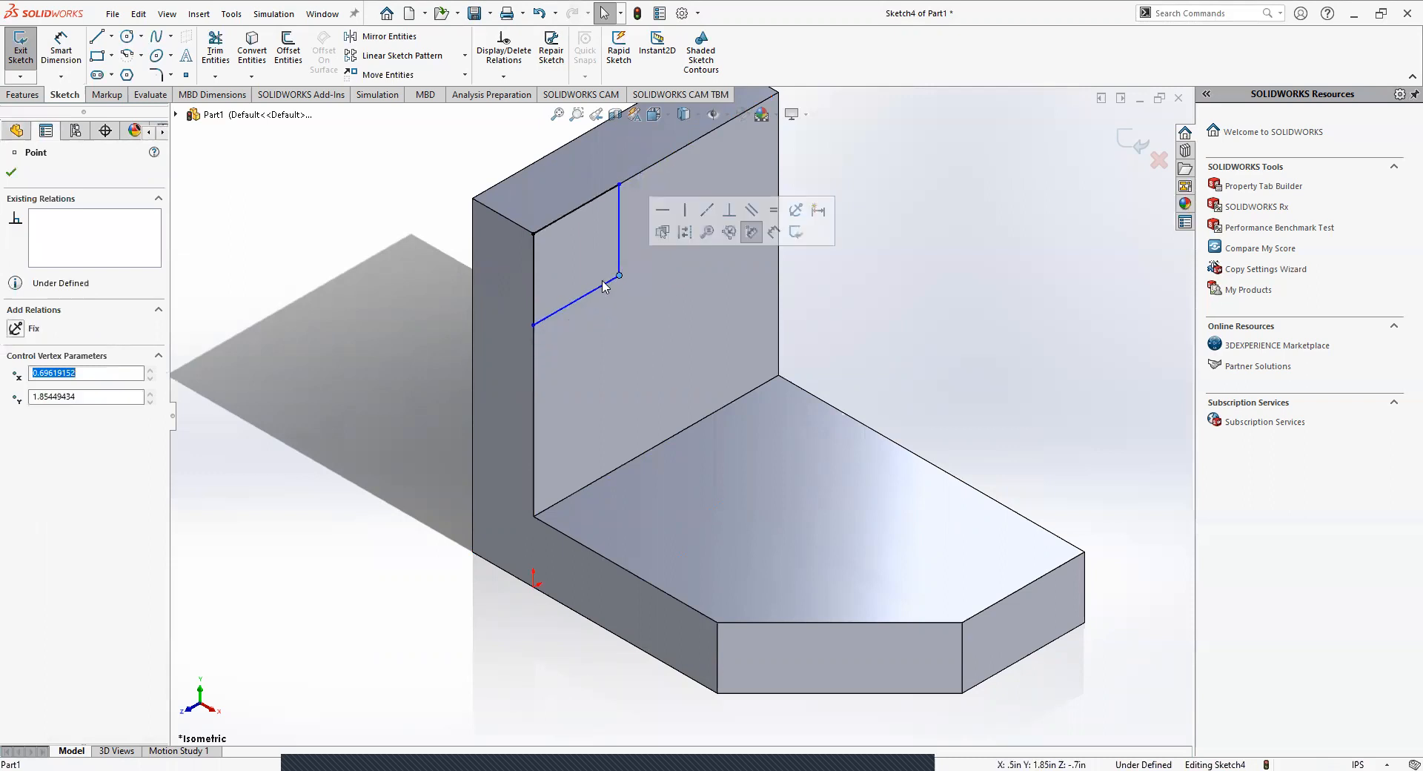
click(392, 272)
Dimension the height and width of the rectangle on the upright wall to 1 in each
click(70, 55)
click(534, 291)
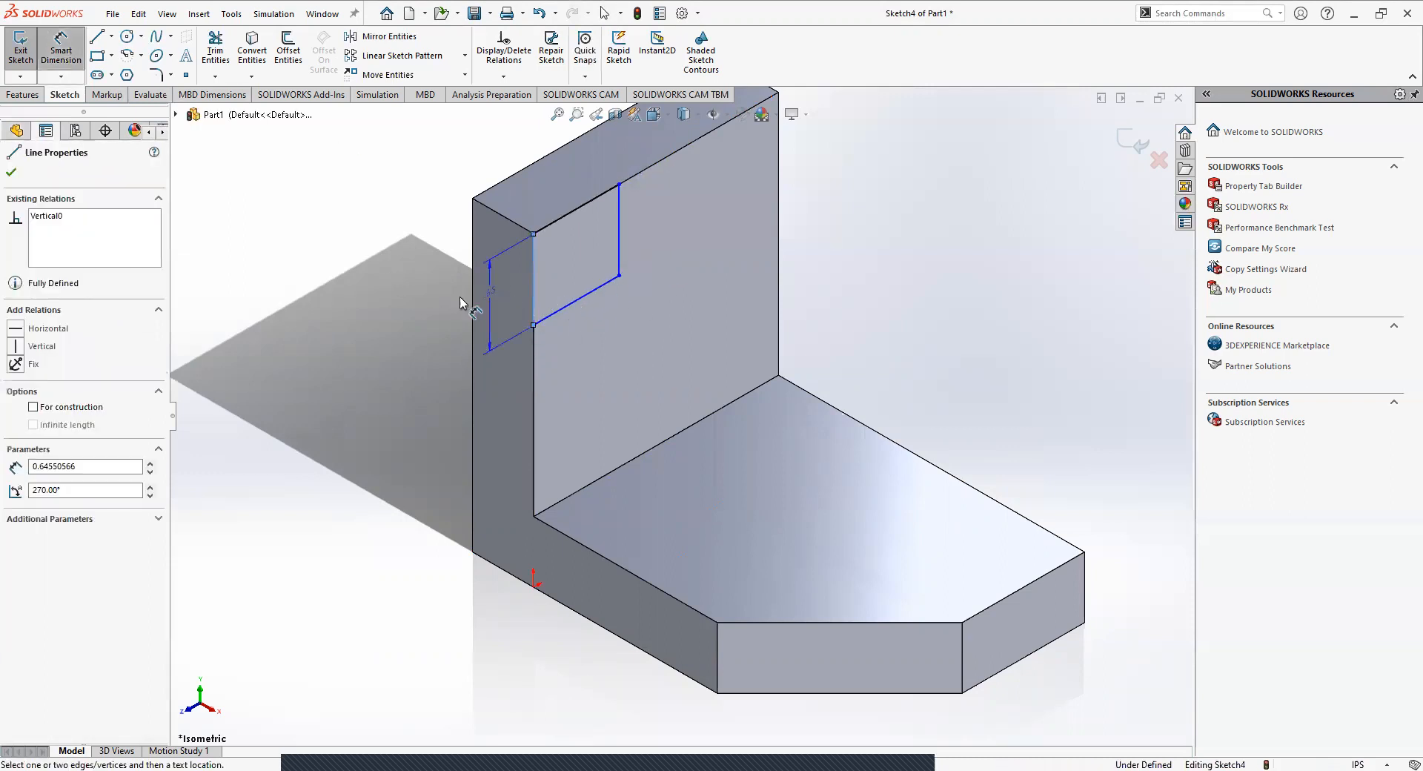
click(474, 370)
click(567, 215)
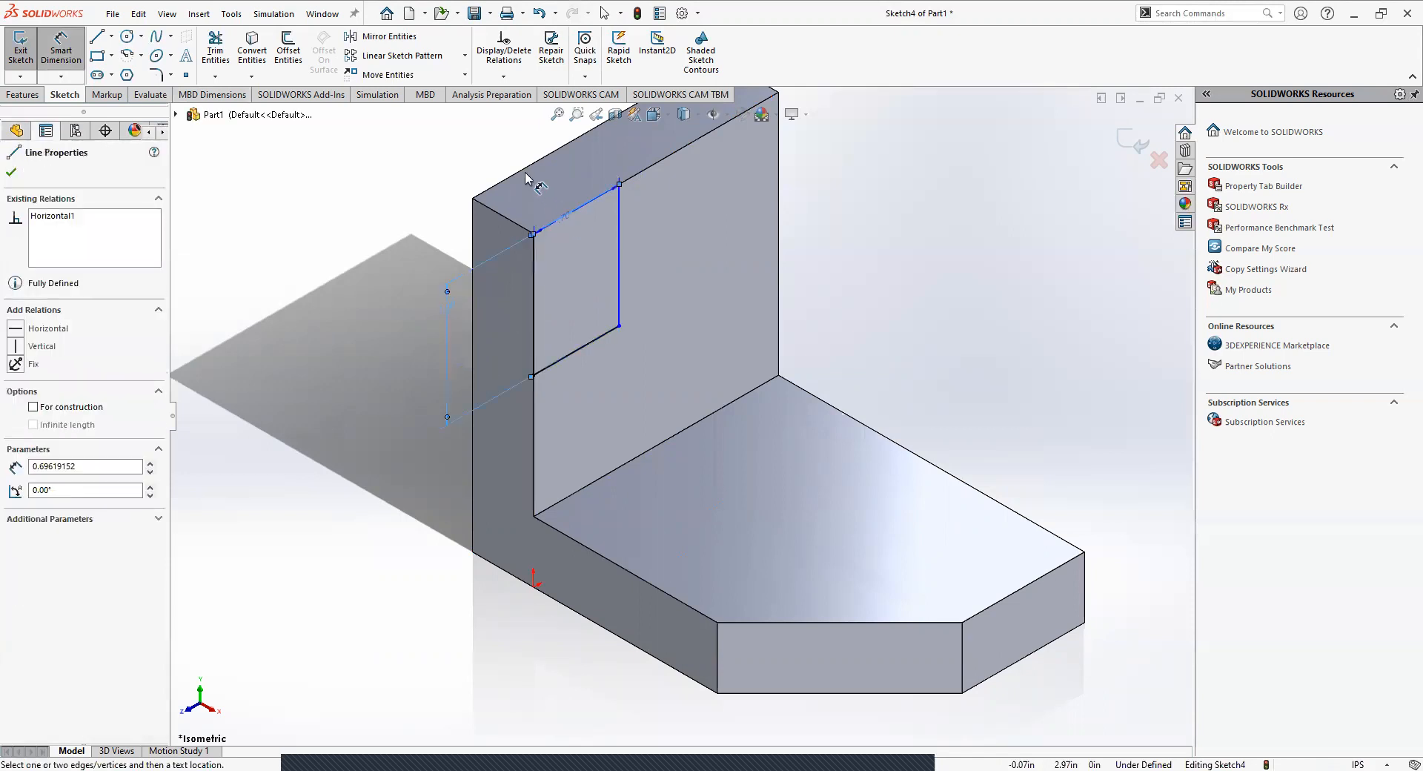
click(523, 167)
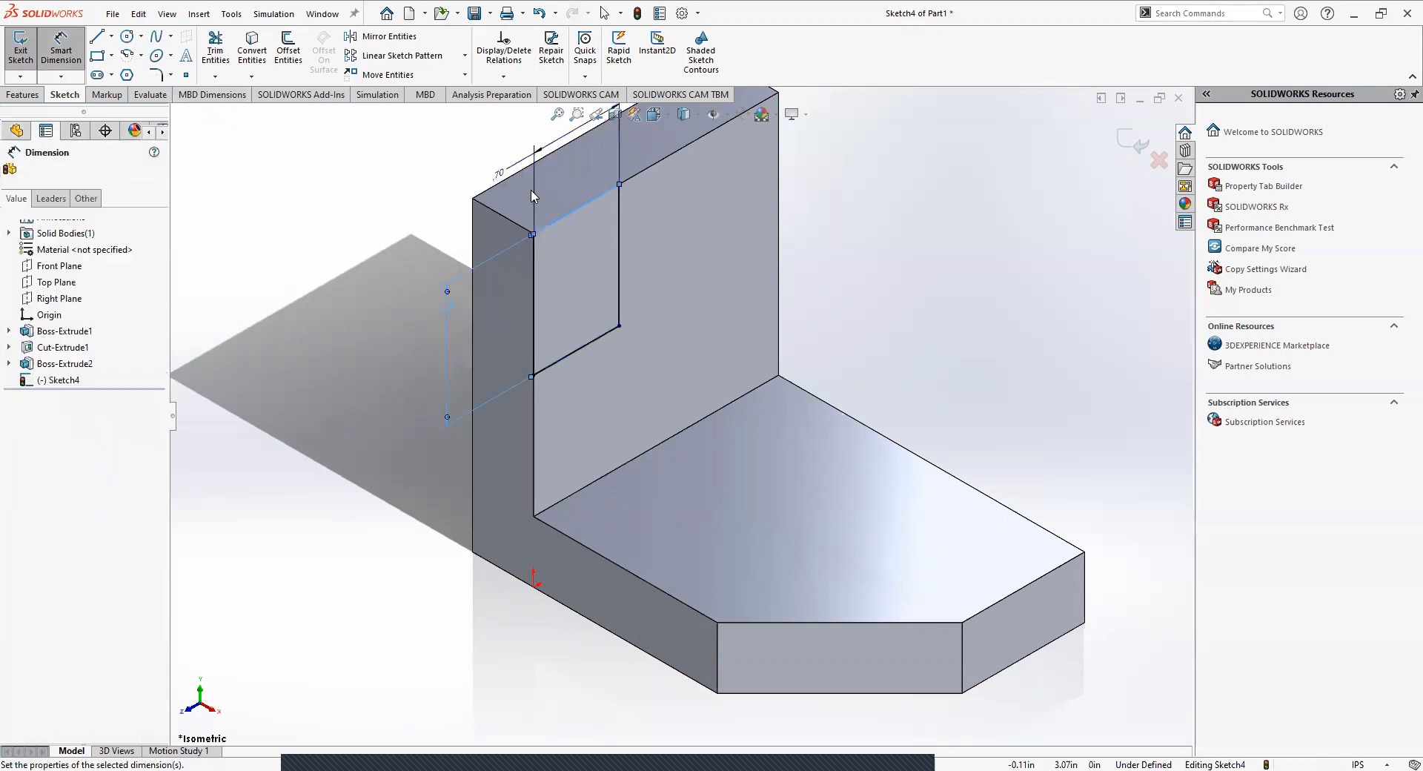
key(Return)
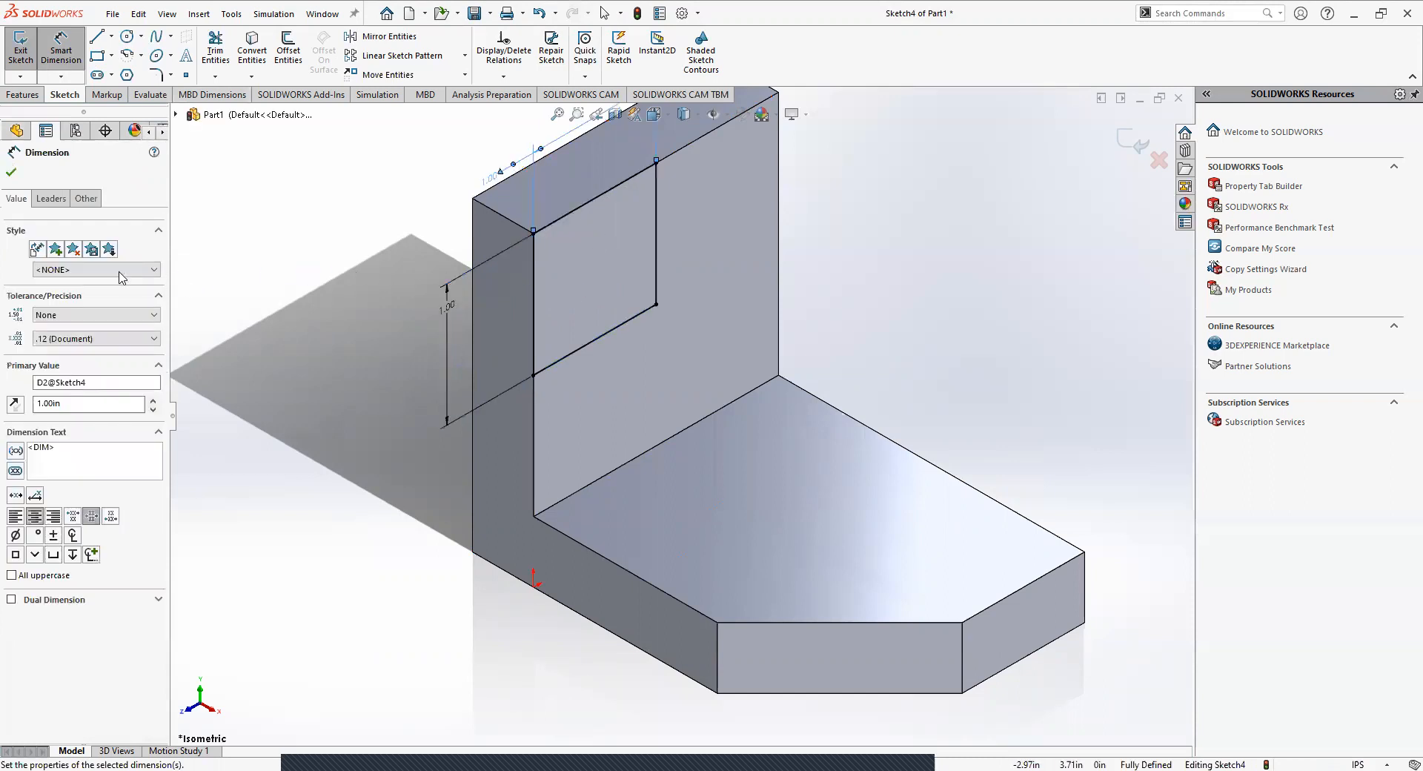
click(10, 174)
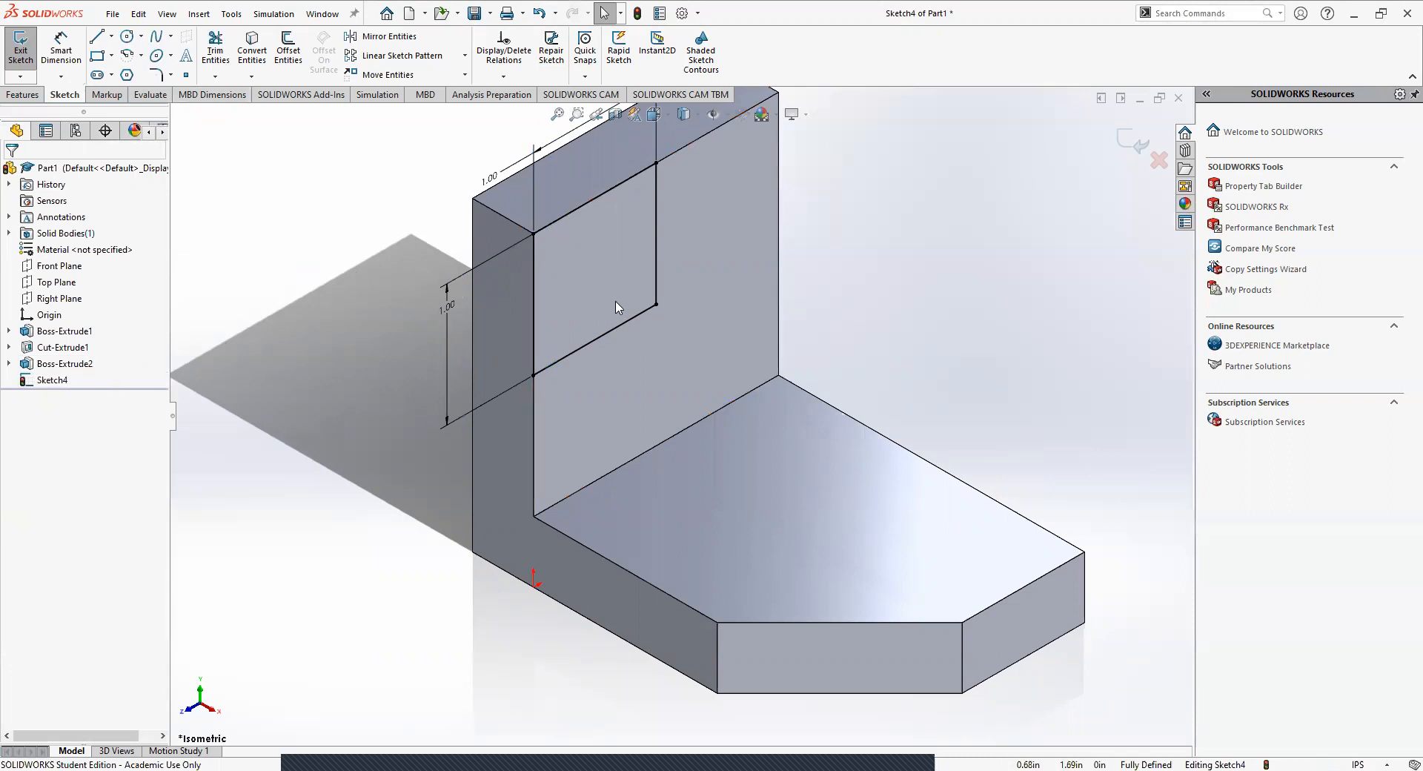
Orient the view normal to the 1 x 1 in rectangle sketch on the upright wall to inspect it face-on
right_click(57, 379)
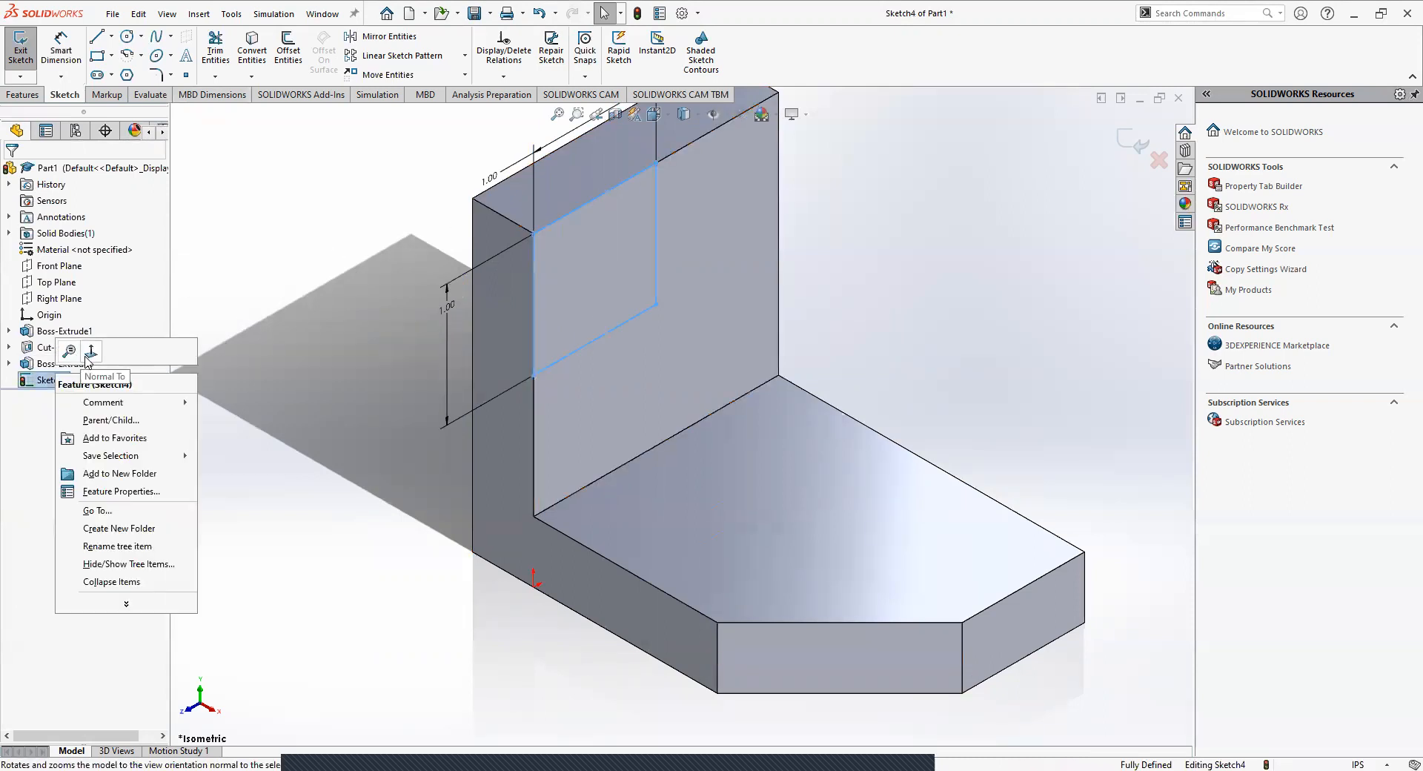
right_click(92, 360)
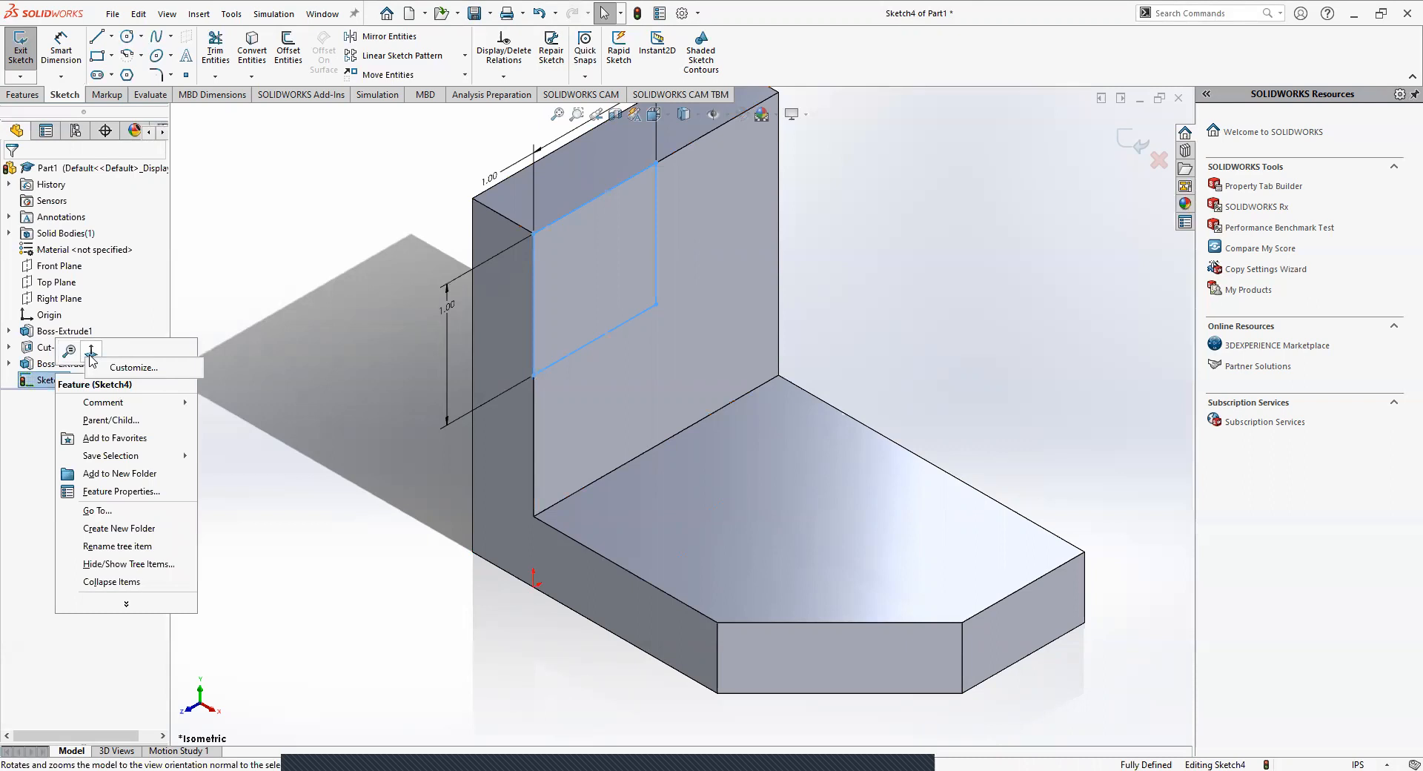
click(50, 382)
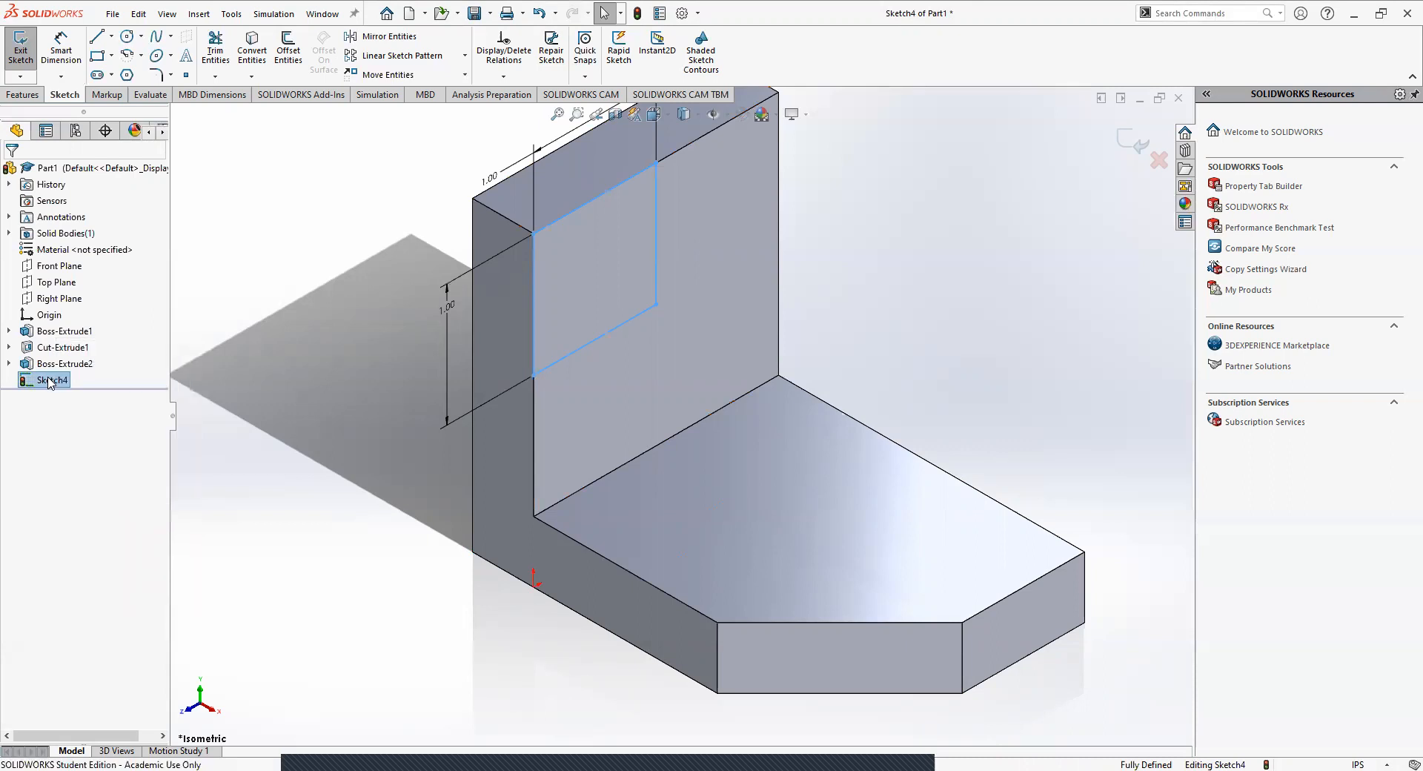
right_click(45, 382)
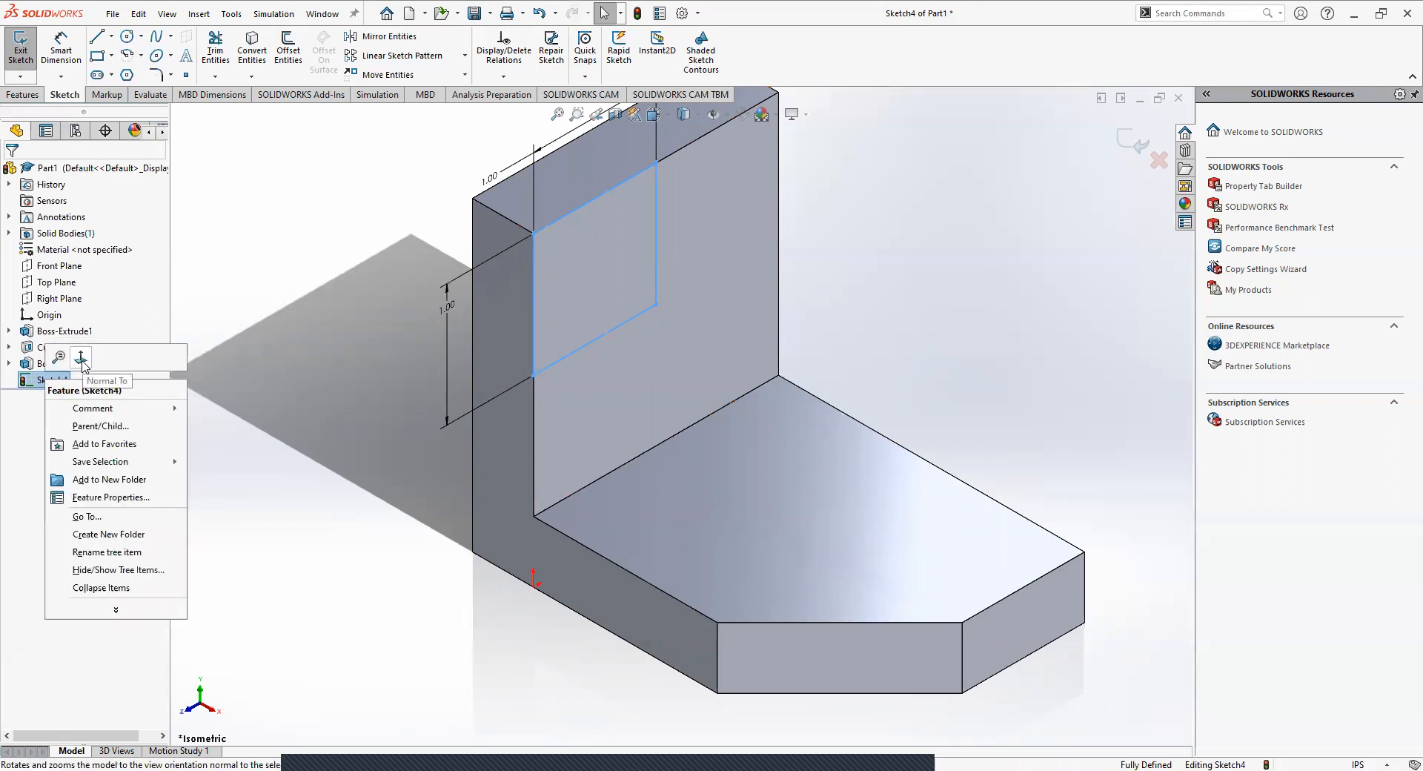
click(81, 360)
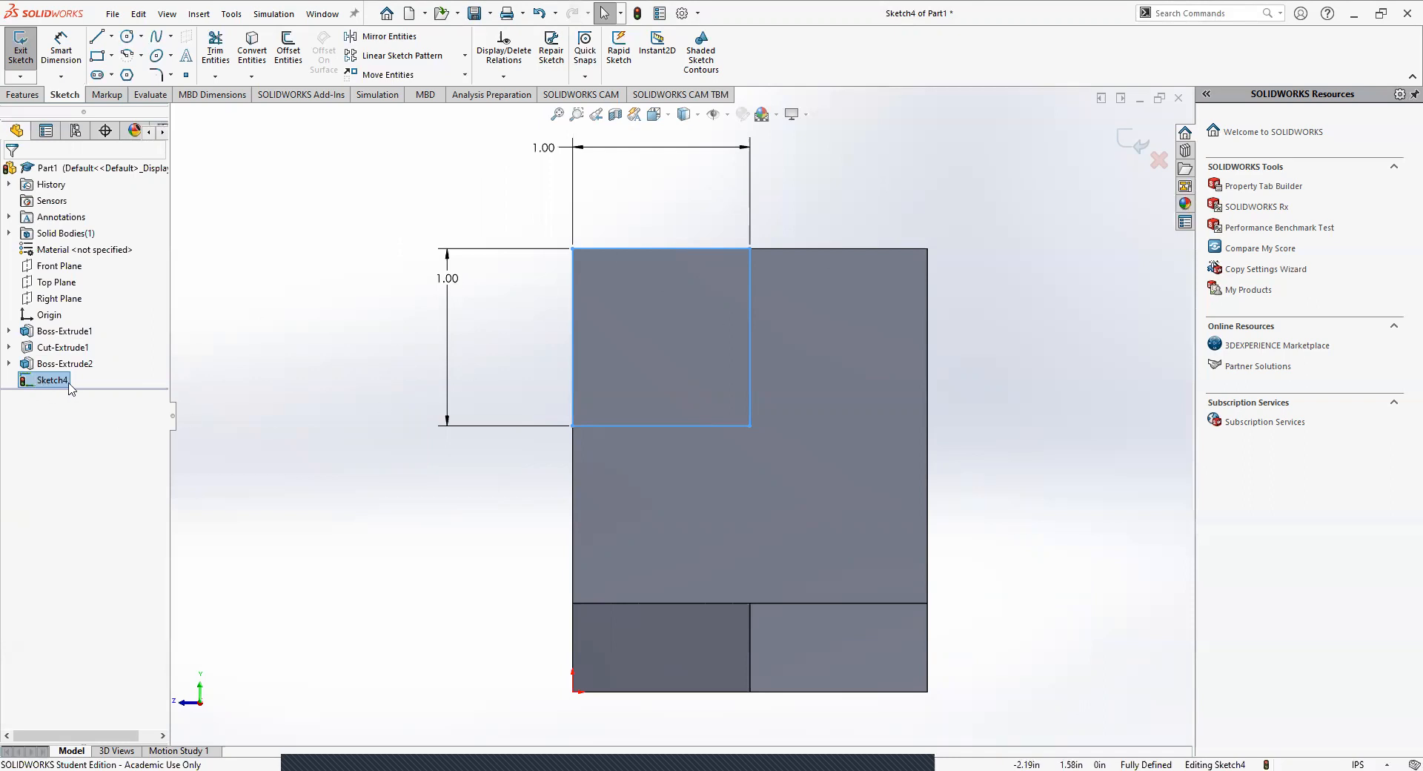
click(878, 666)
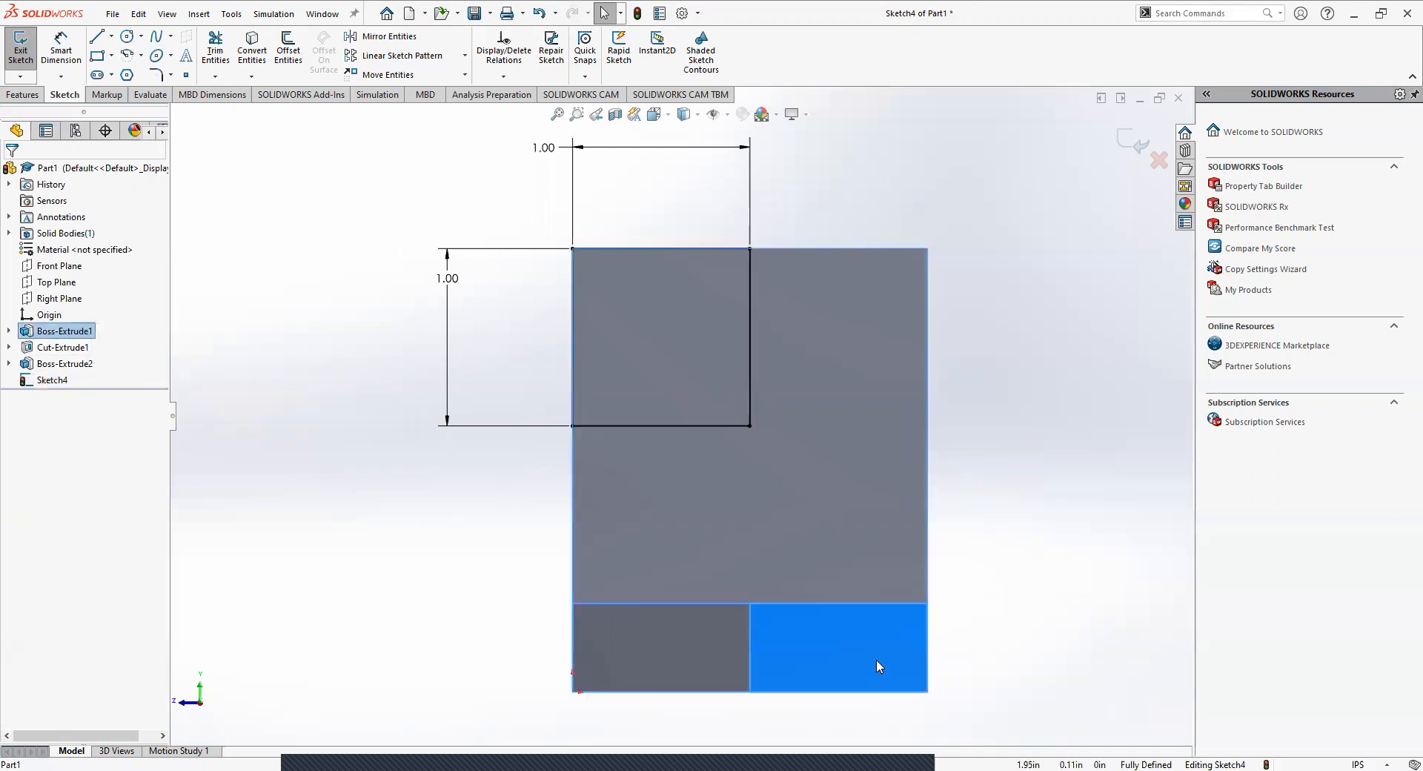
click(1072, 480)
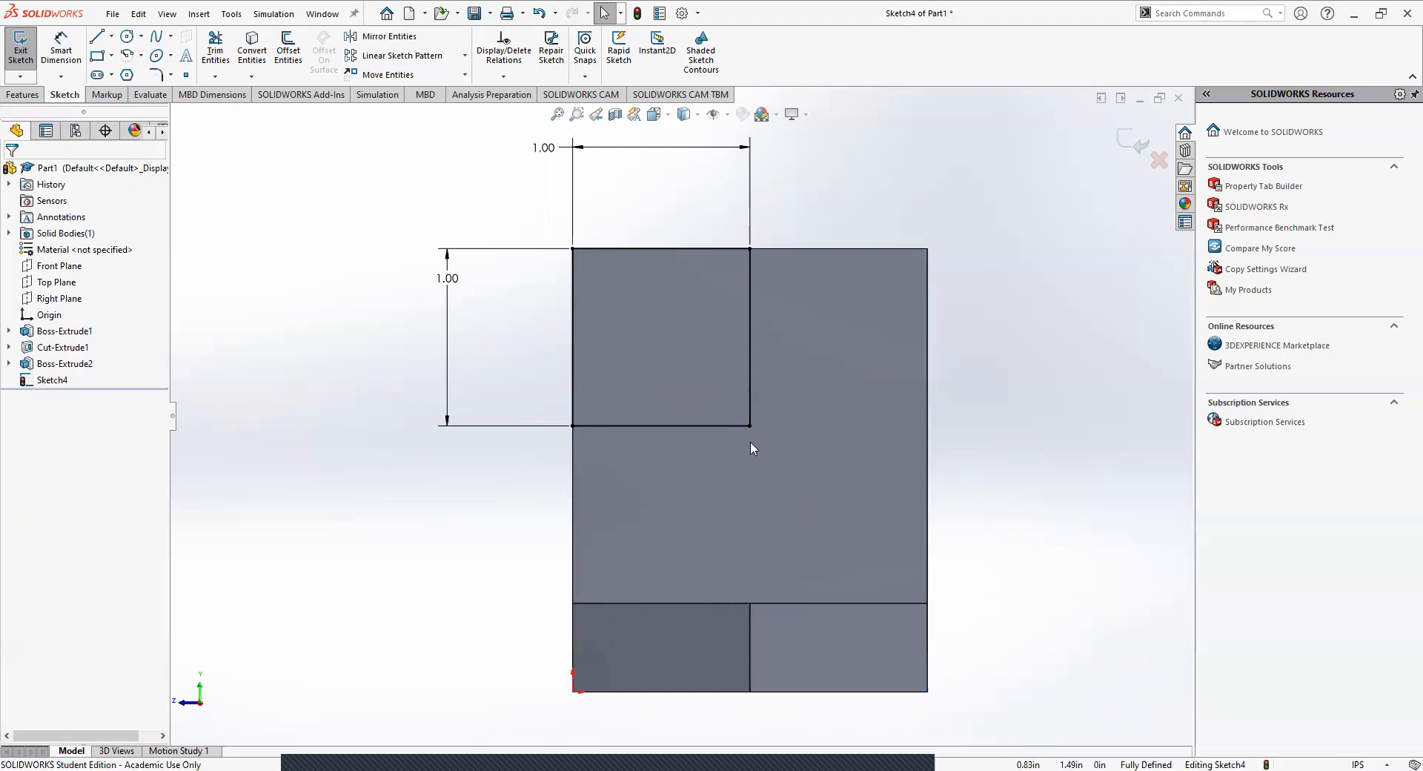
Cut-extrude the 1 x 1 in square out of the upright wall's upper corner with the Through All end condition
click(7, 97)
click(220, 50)
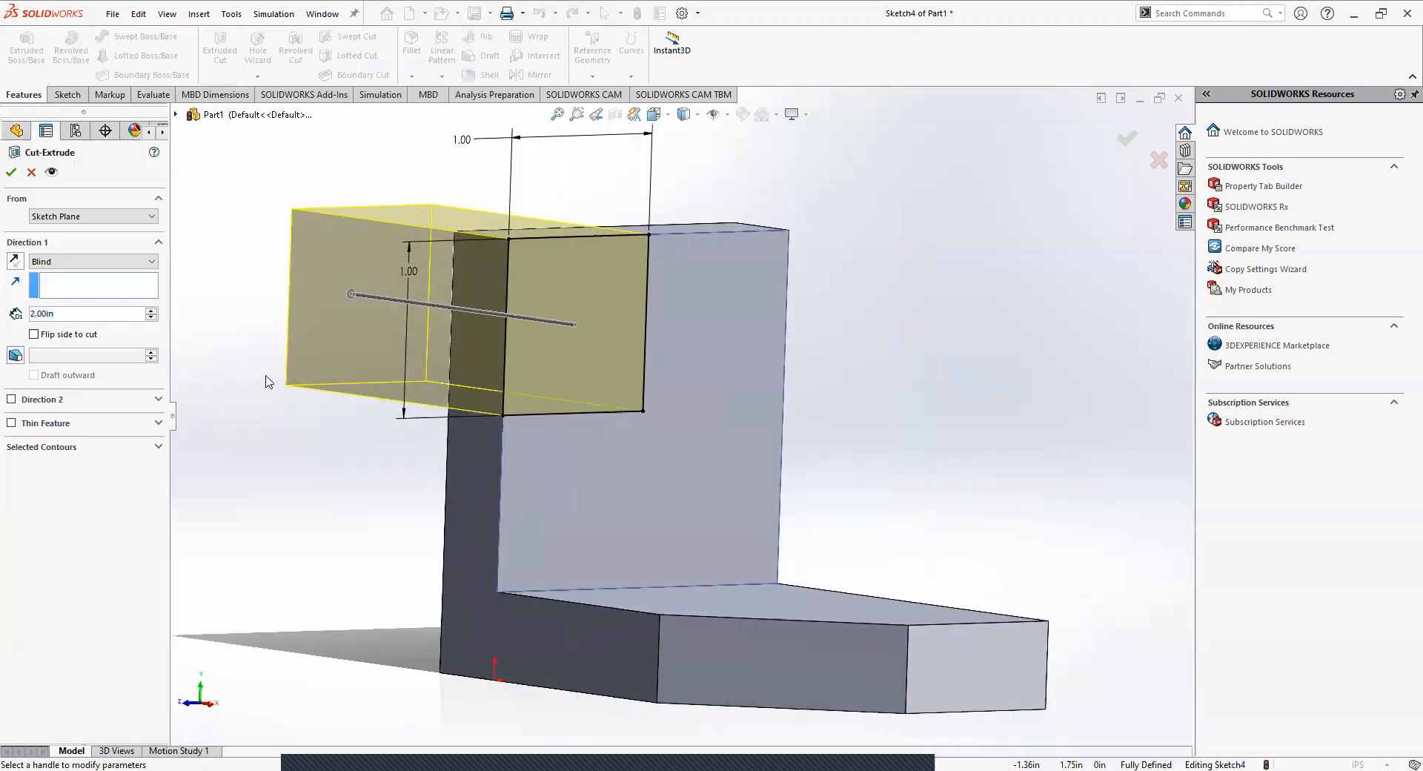
click(65, 265)
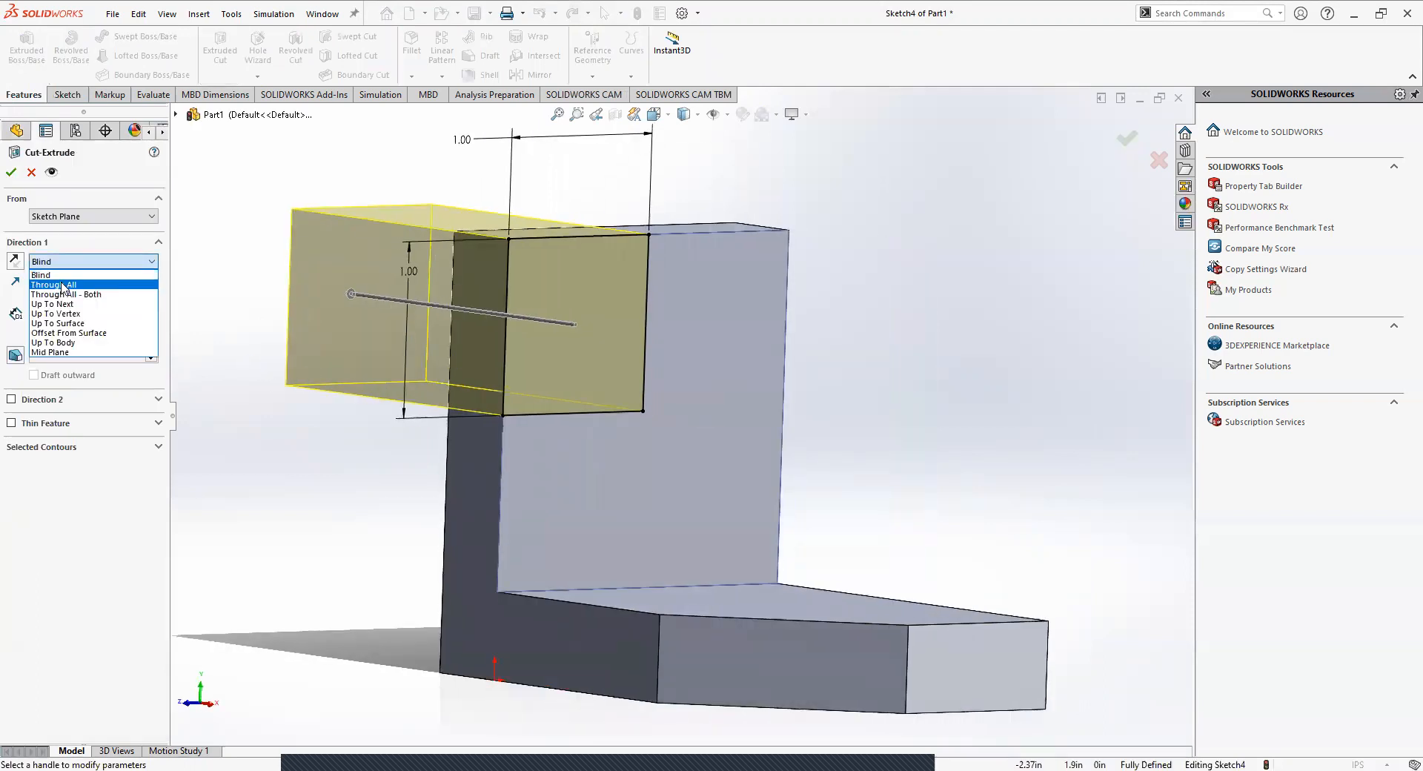
click(149, 374)
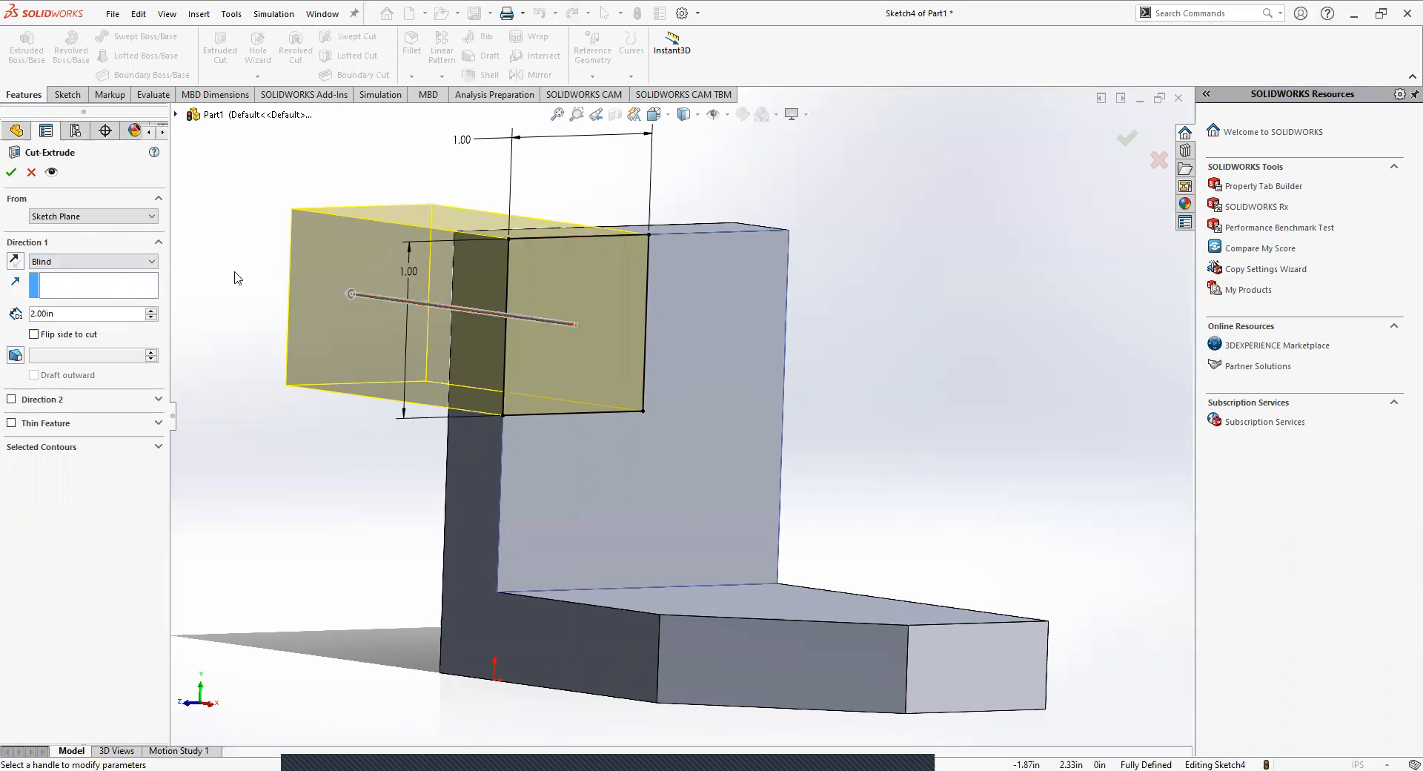
click(132, 261)
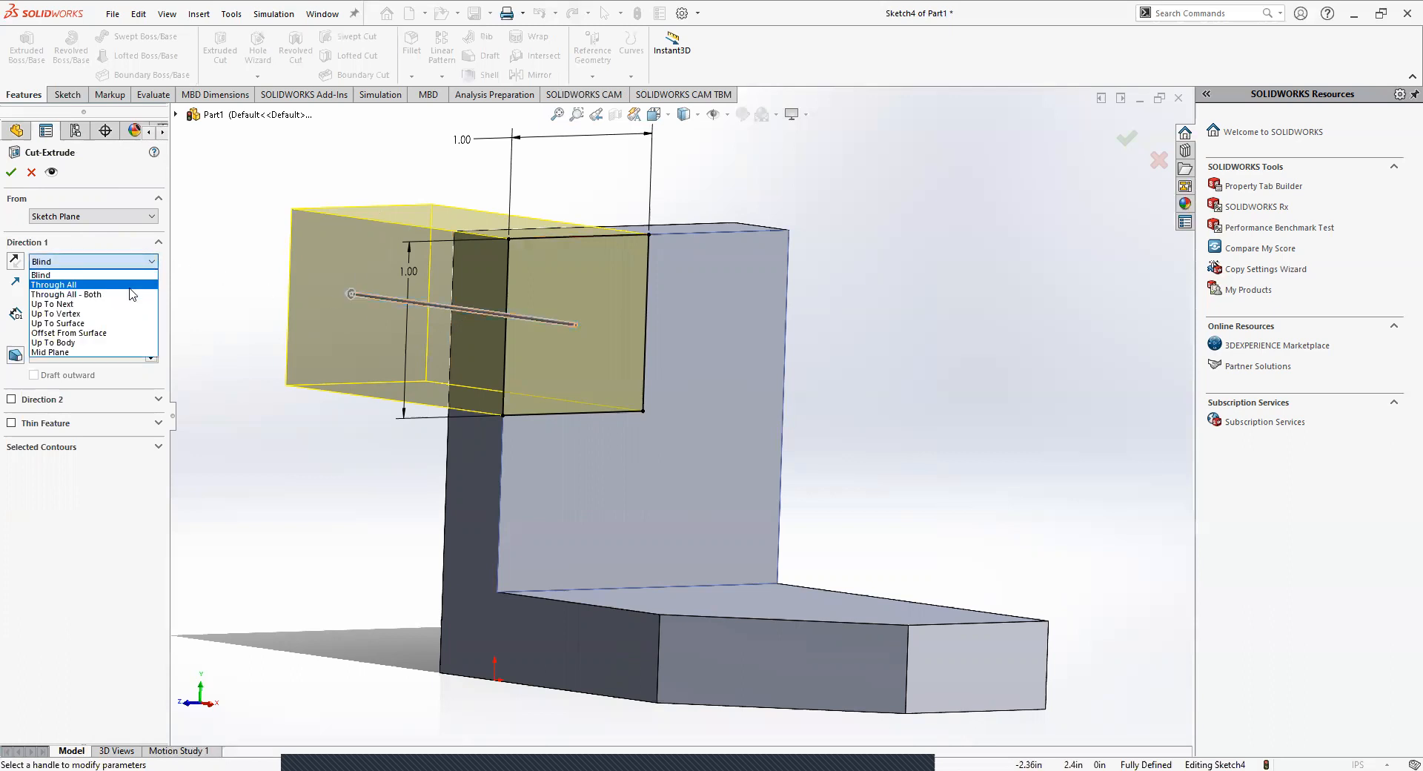
click(130, 289)
middle_drag(614, 427, 552, 445)
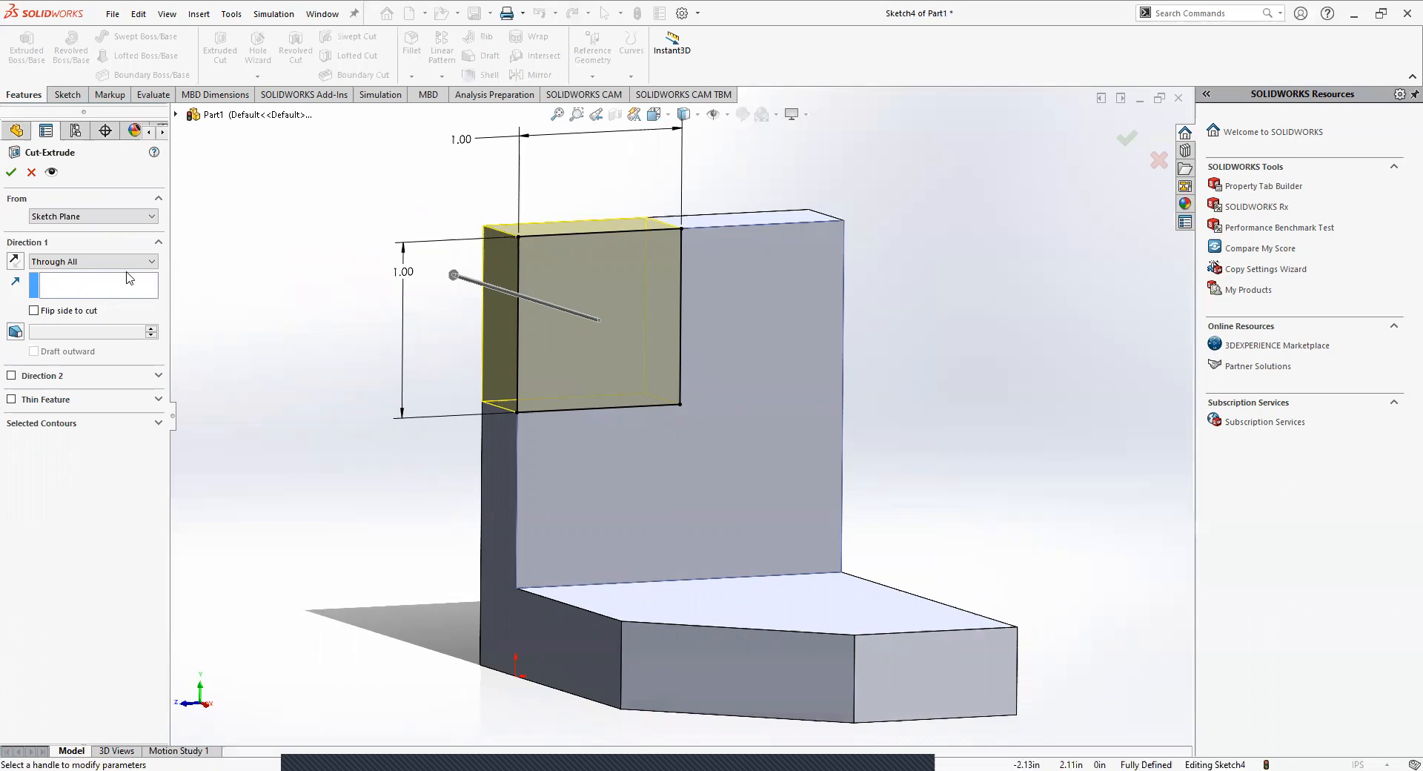
click(11, 171)
click(370, 362)
In isometric view, measure the area and perimeter of the plate's top face and the upright wall's inner face
middle_drag(478, 414, 551, 472)
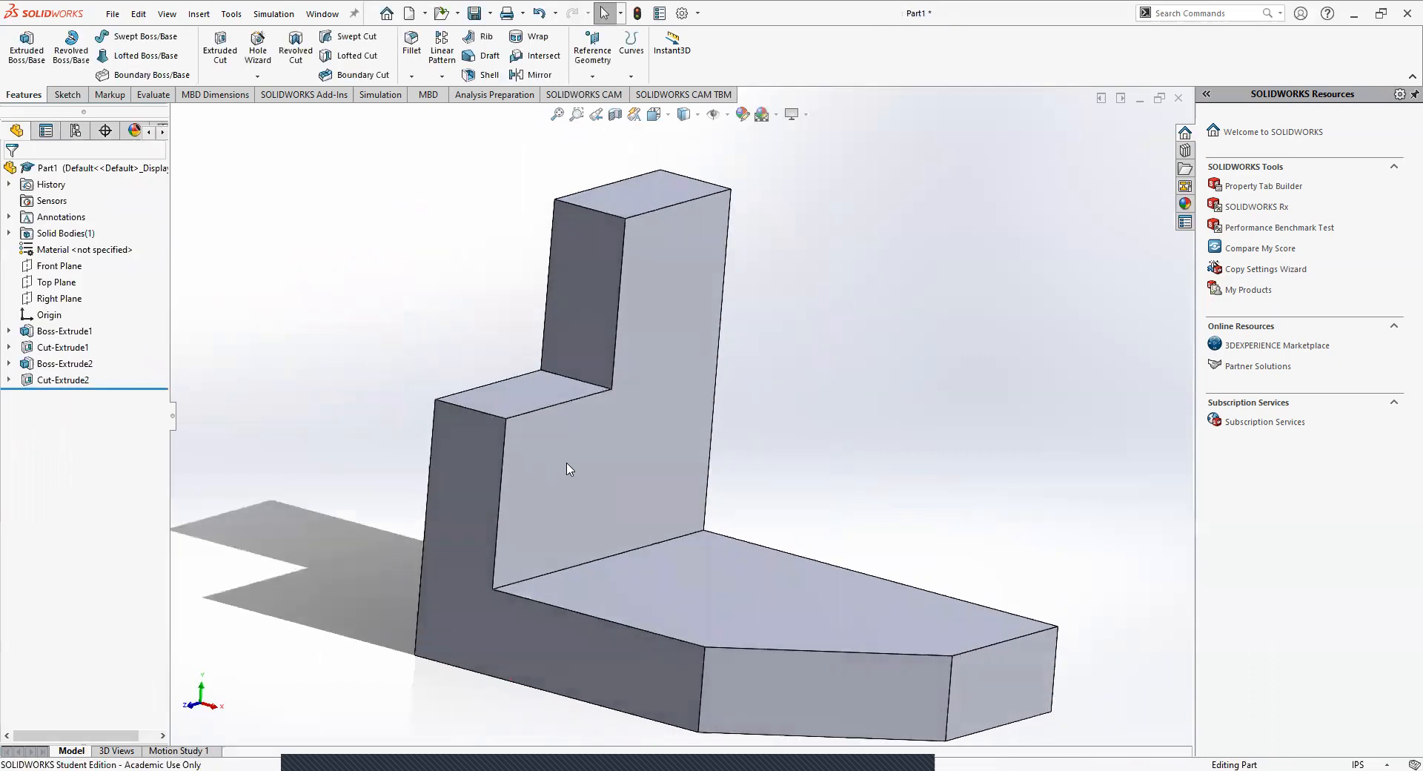
key(space)
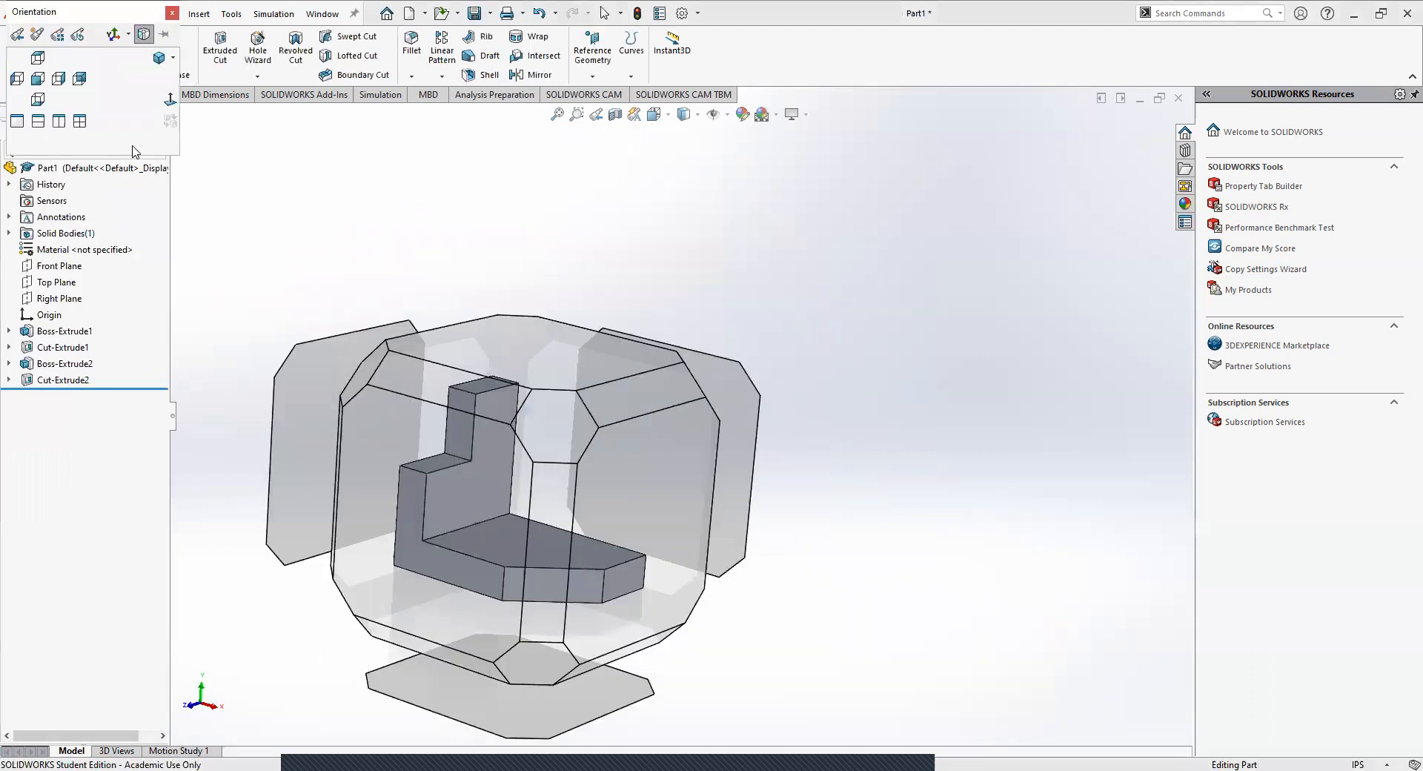
click(159, 56)
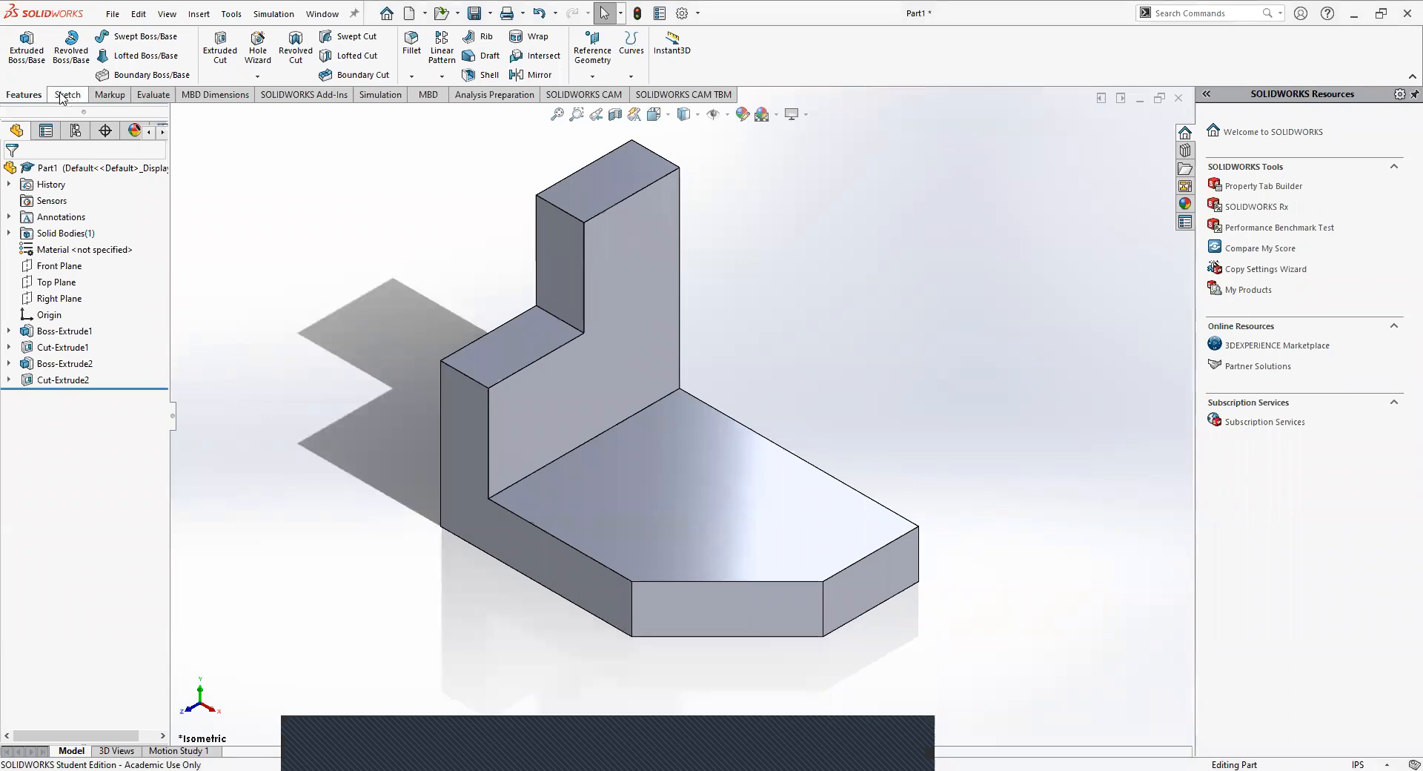
click(67, 95)
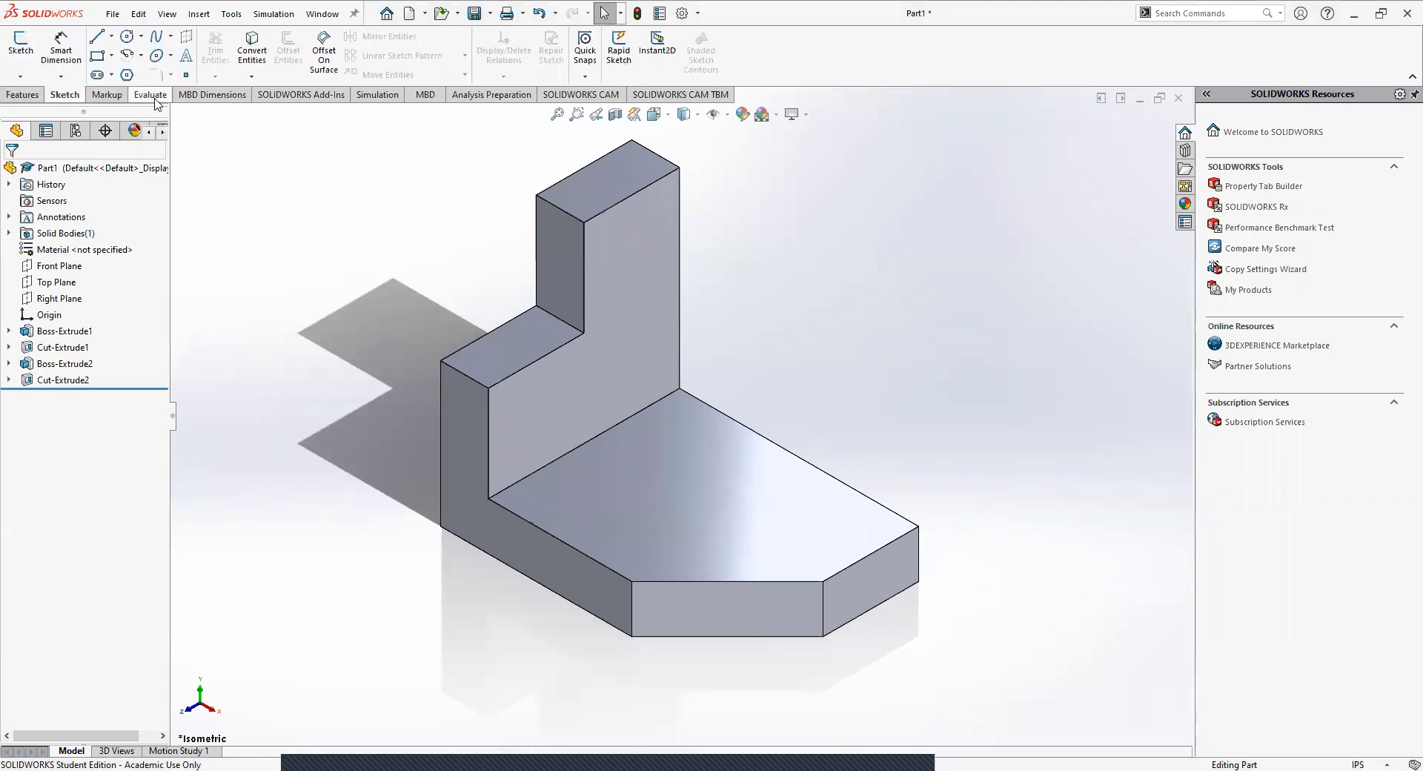
click(154, 98)
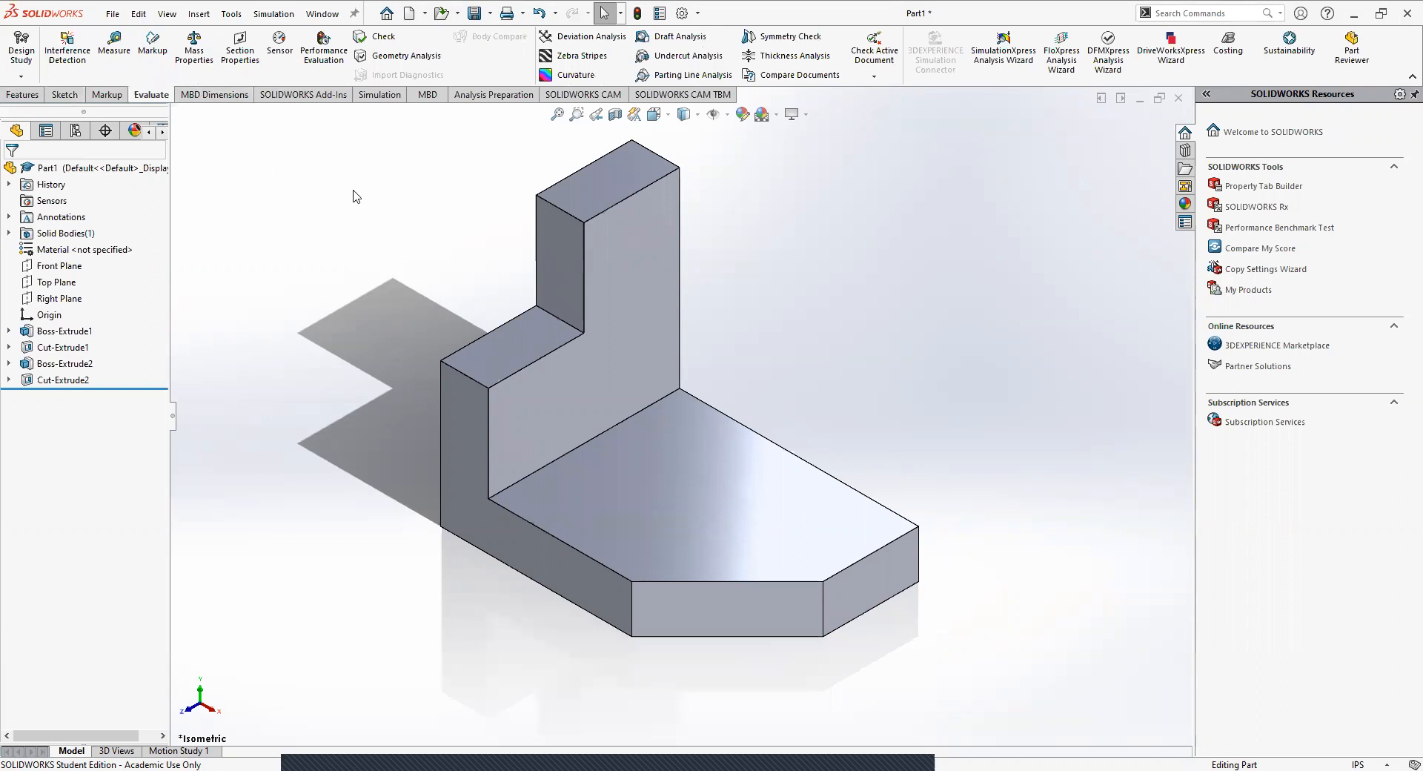
click(114, 45)
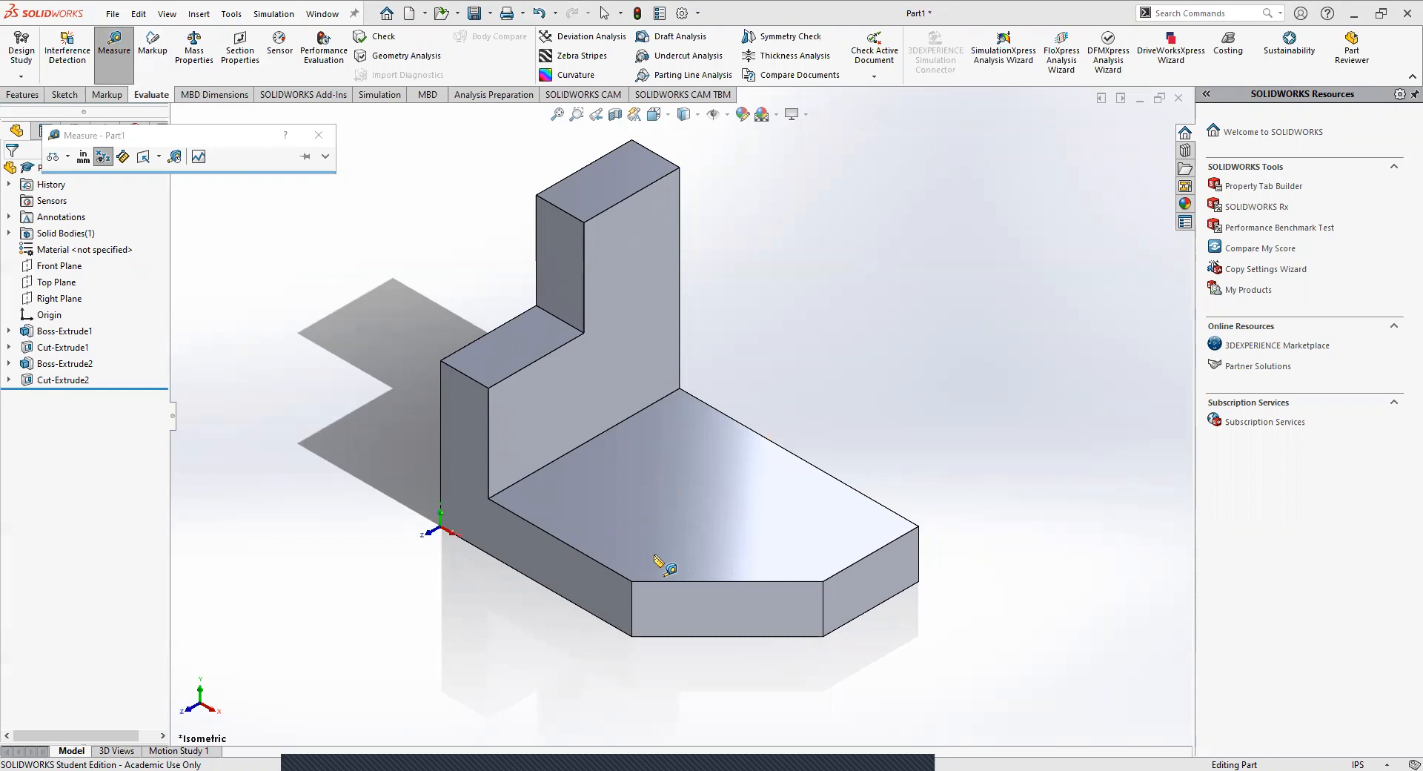
click(685, 479)
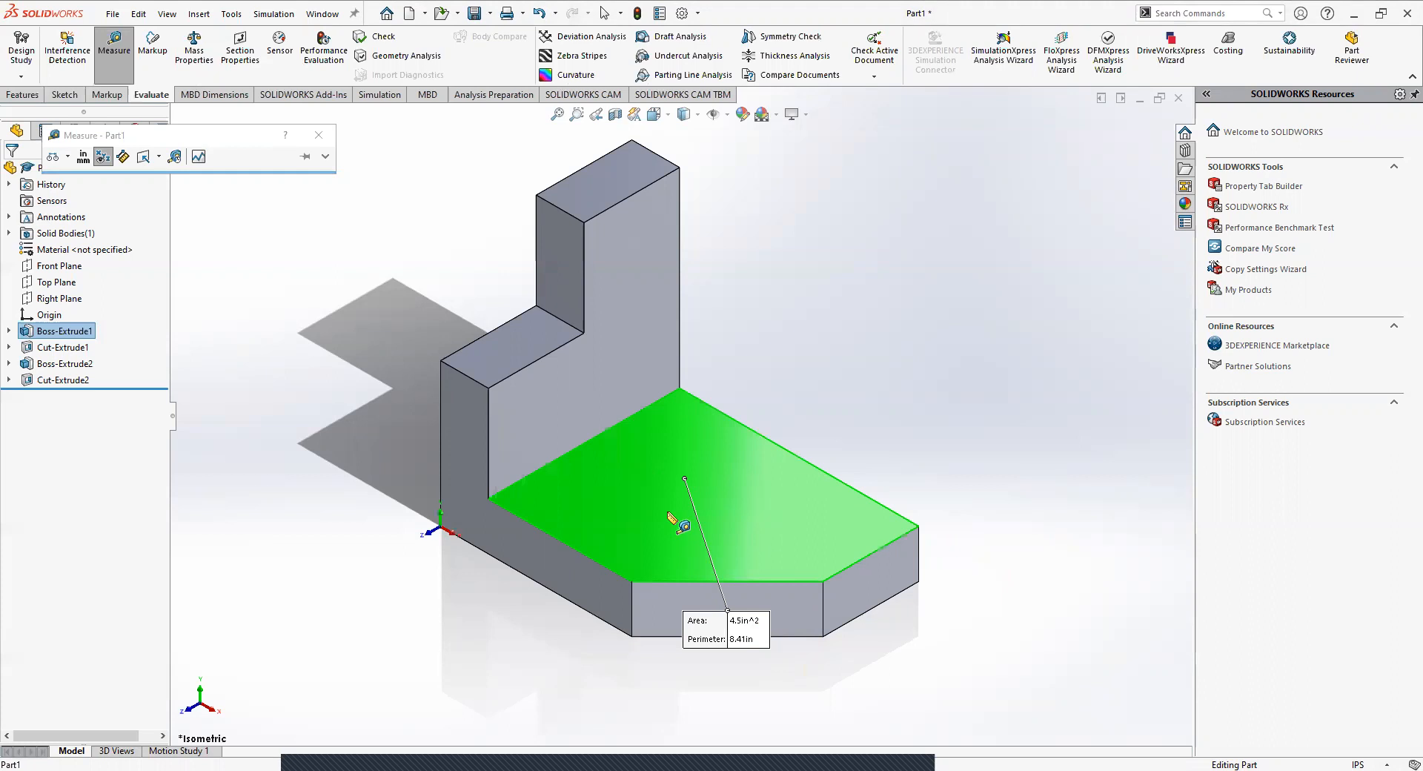
click(629, 357)
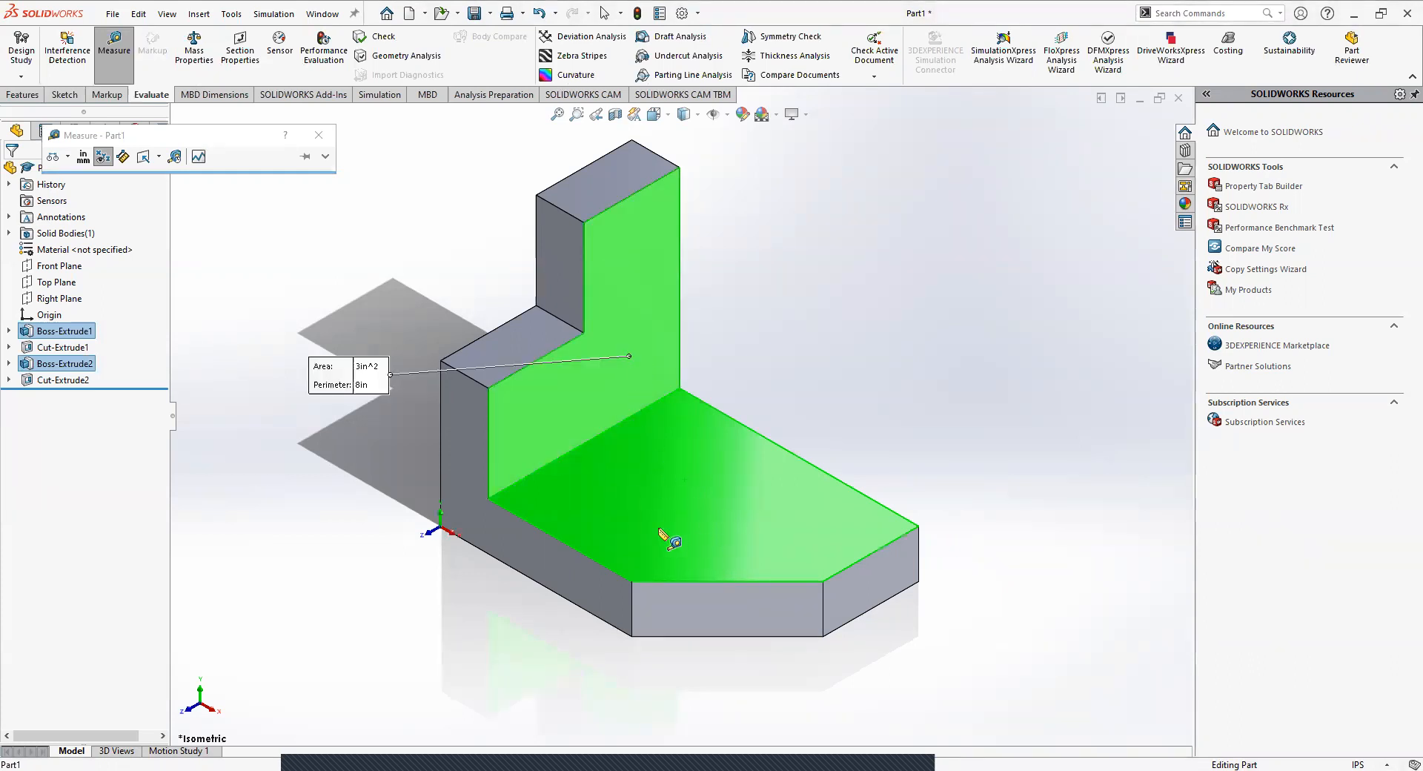
click(888, 221)
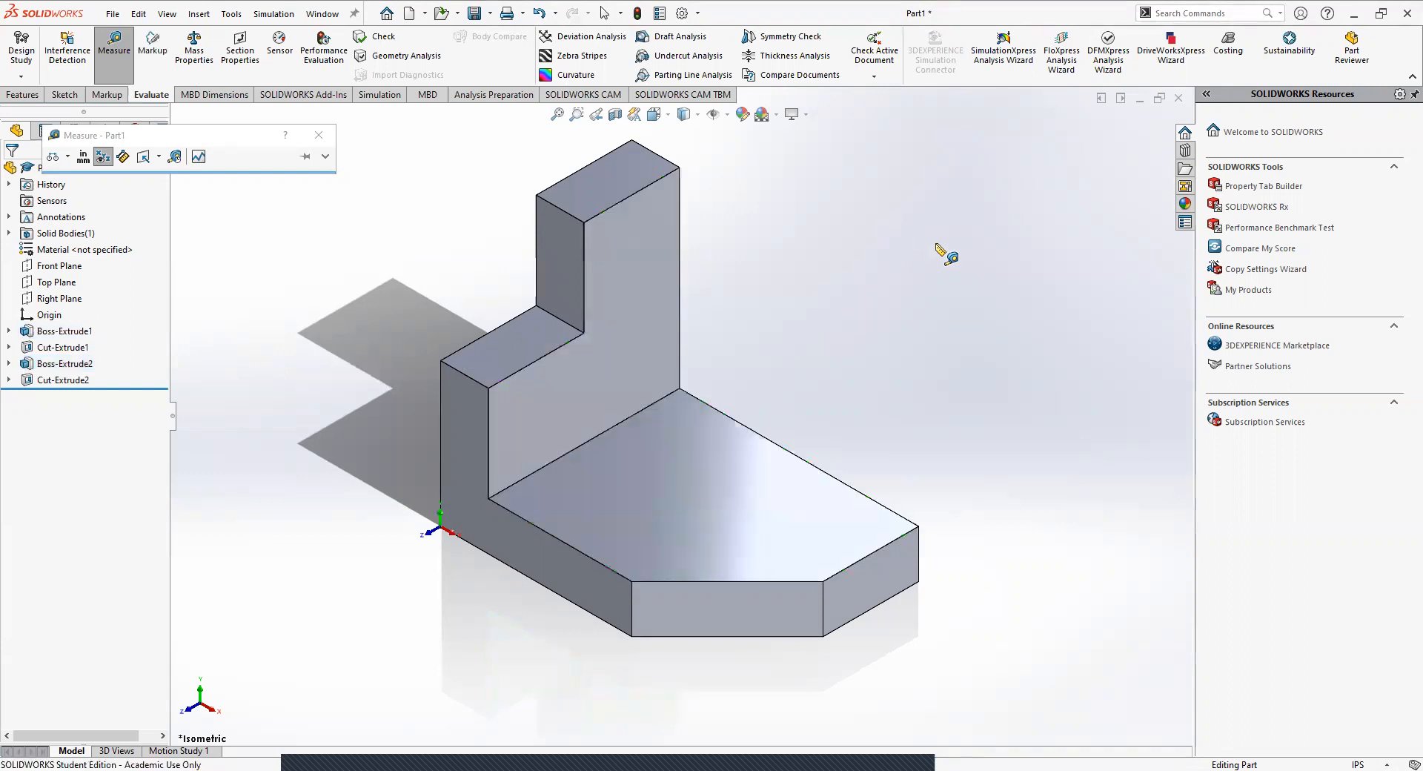
click(593, 330)
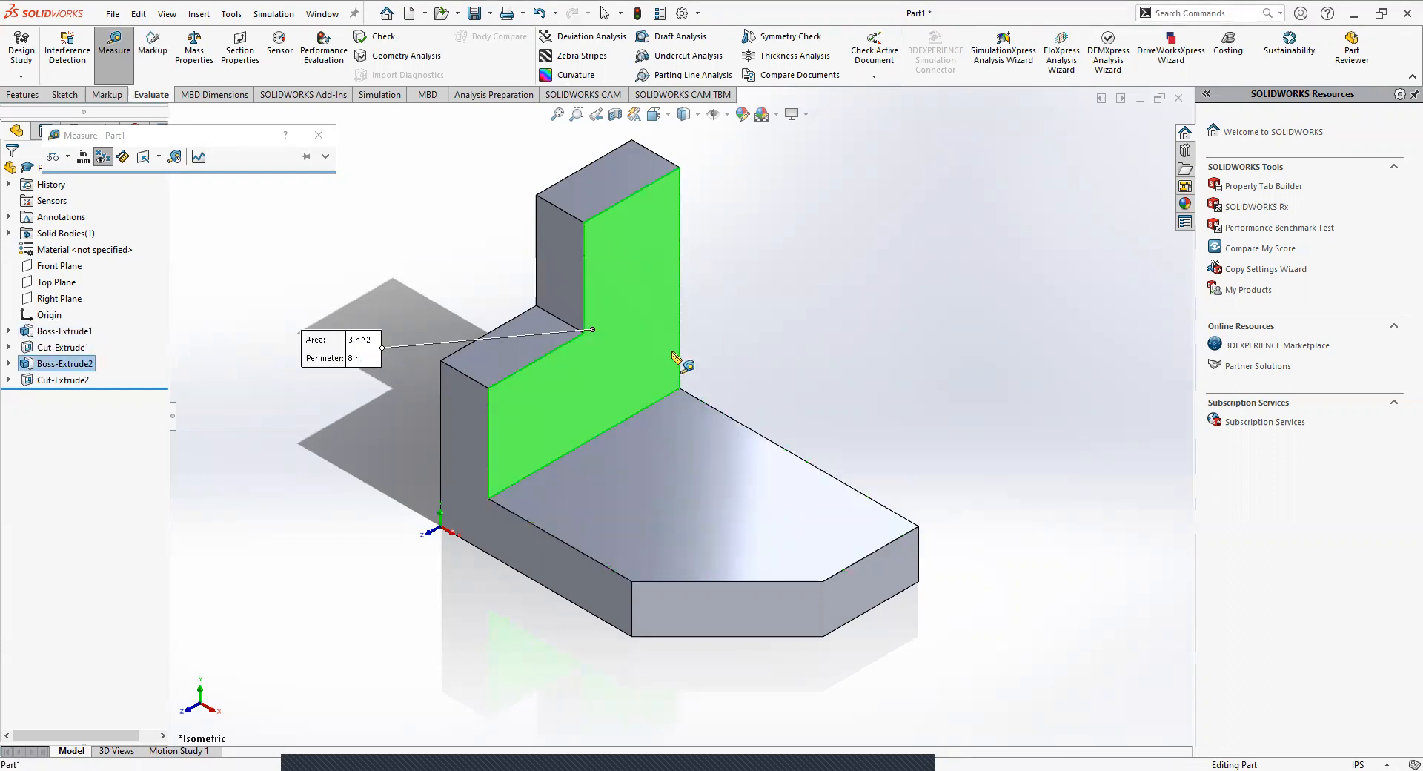
click(862, 287)
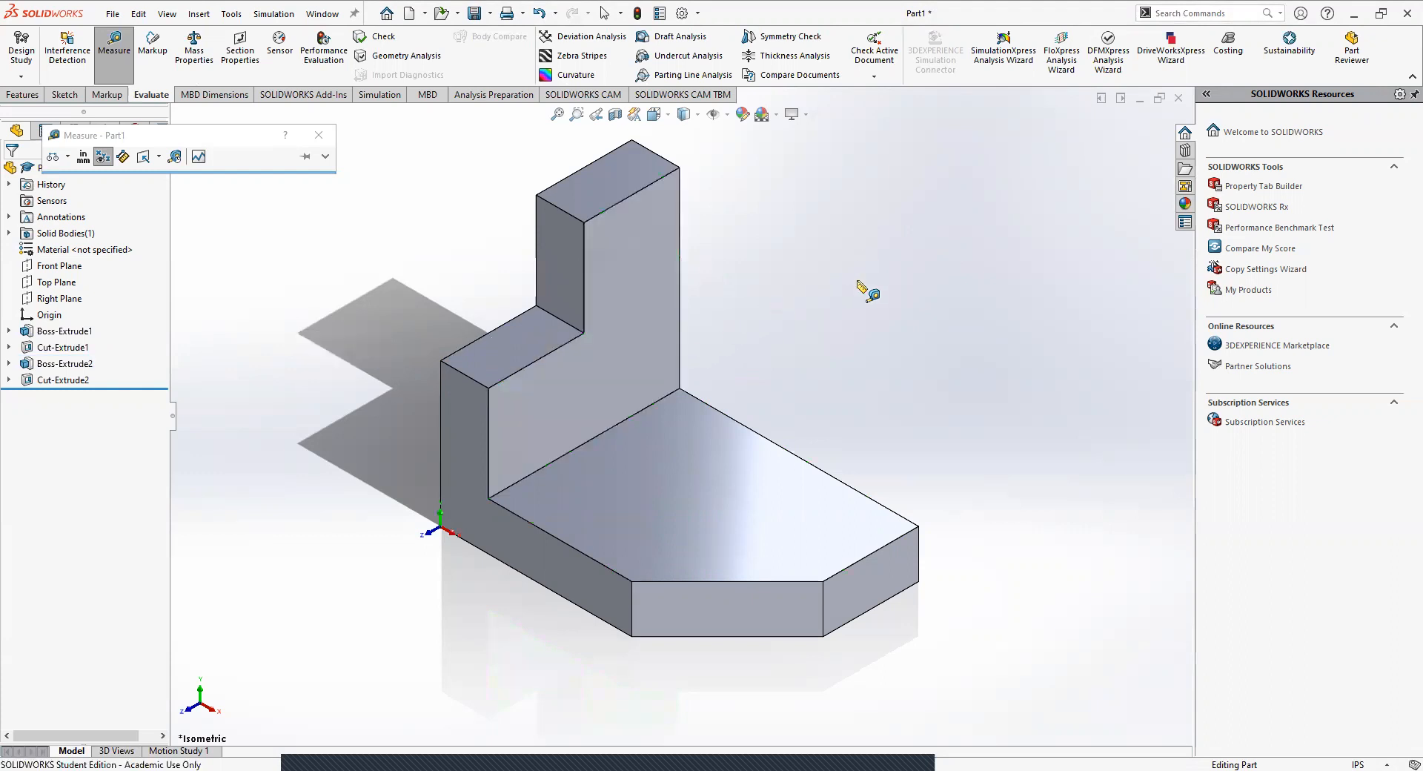
Measure the area and perimeter of the L-shaped side face and the plate's angled corner face, and close the Measure tool
click(511, 542)
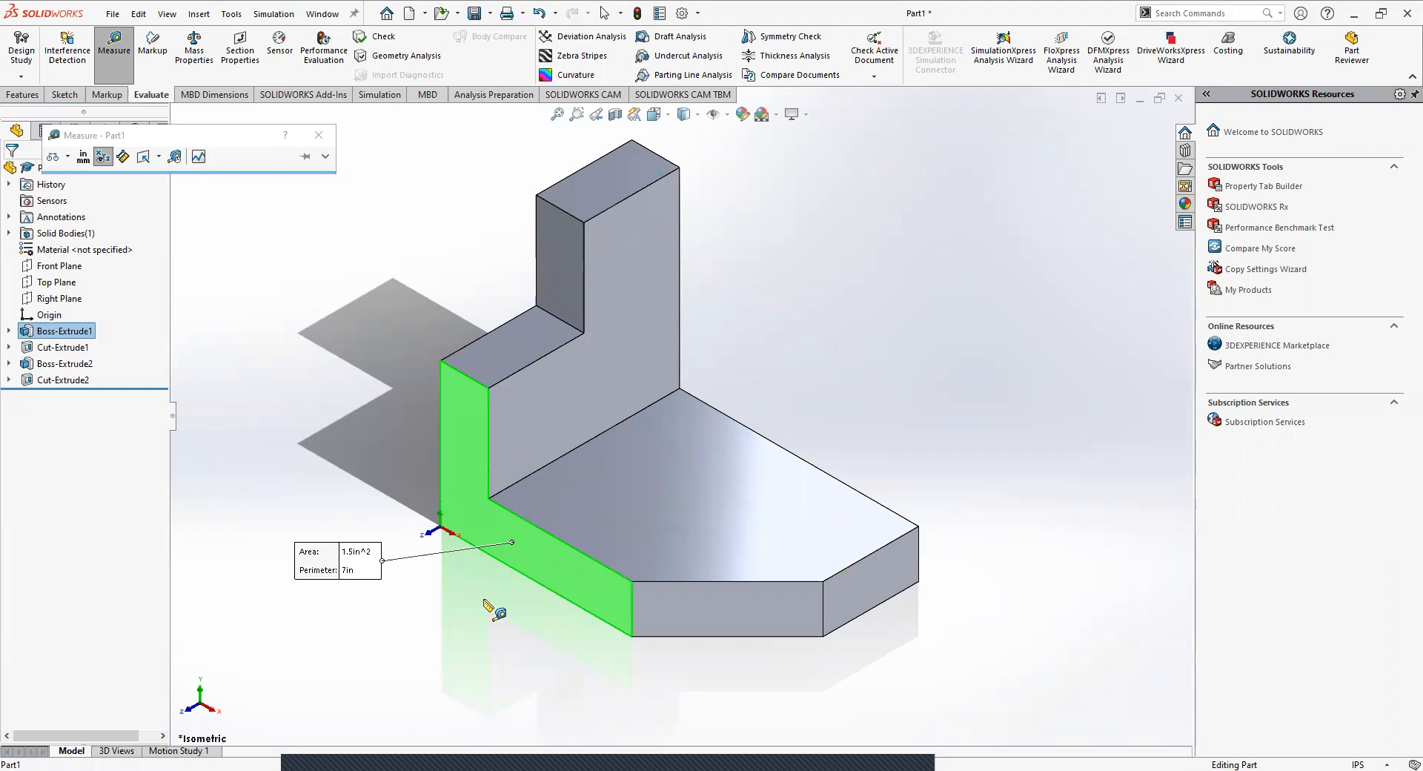
click(889, 387)
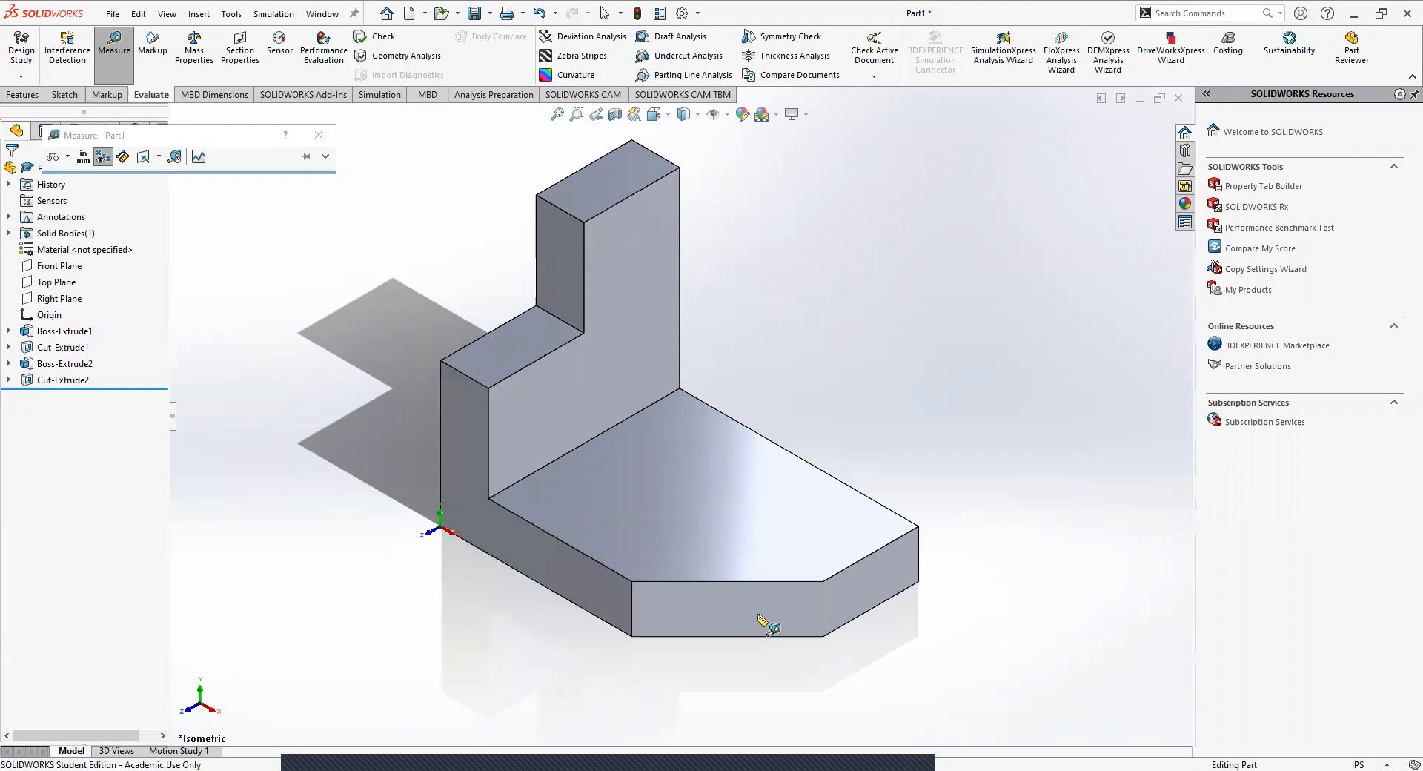
click(734, 613)
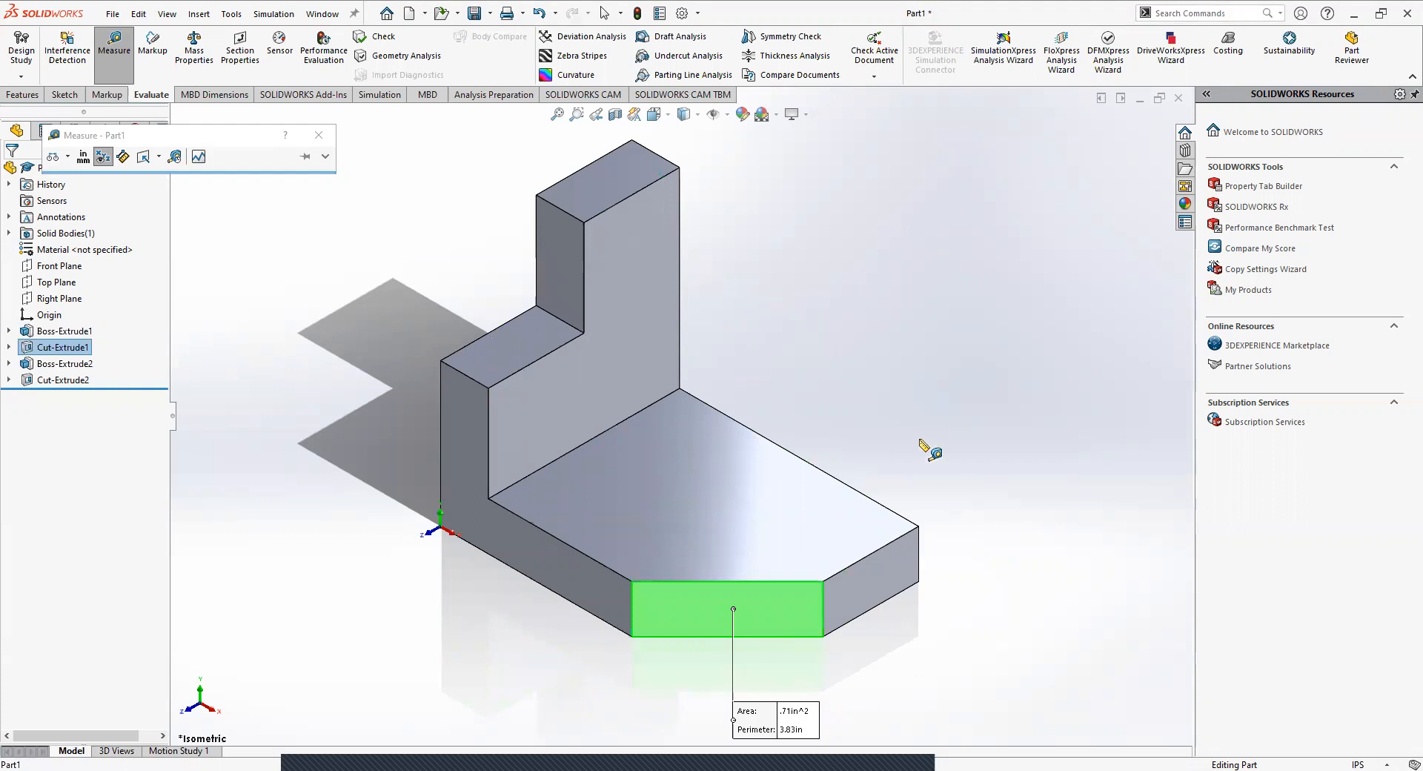
click(832, 377)
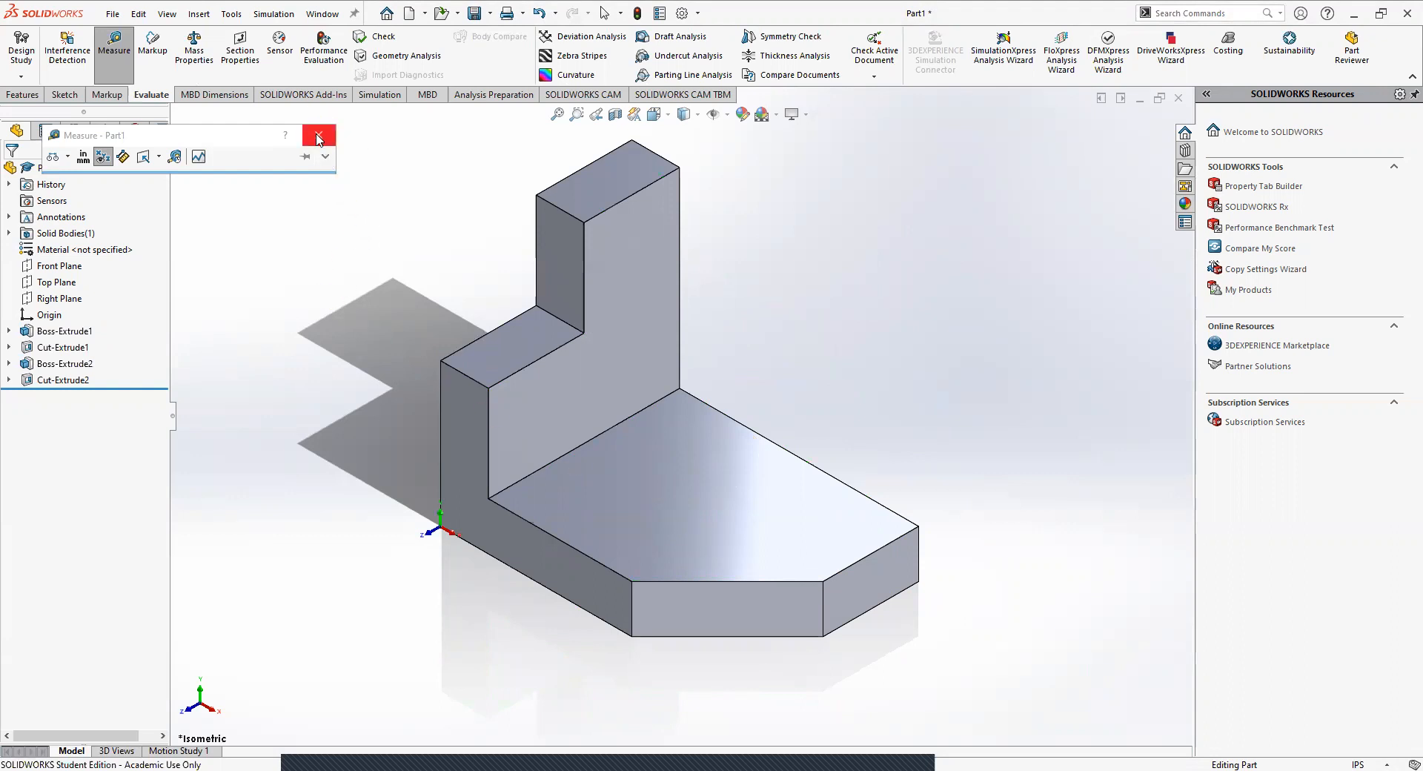
key(Escape)
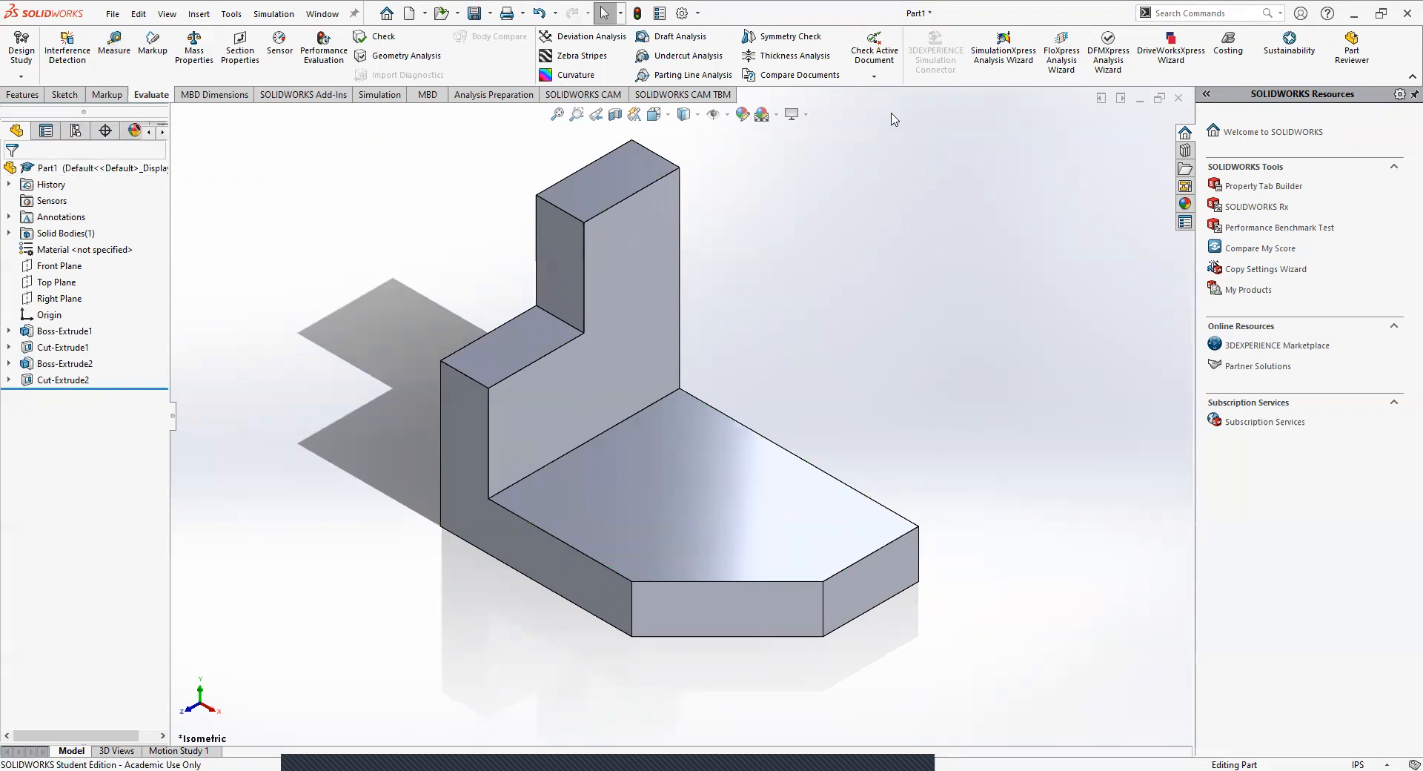
Save the part as Lesson1Challenge in the Classnotes folder on the Desktop
click(475, 13)
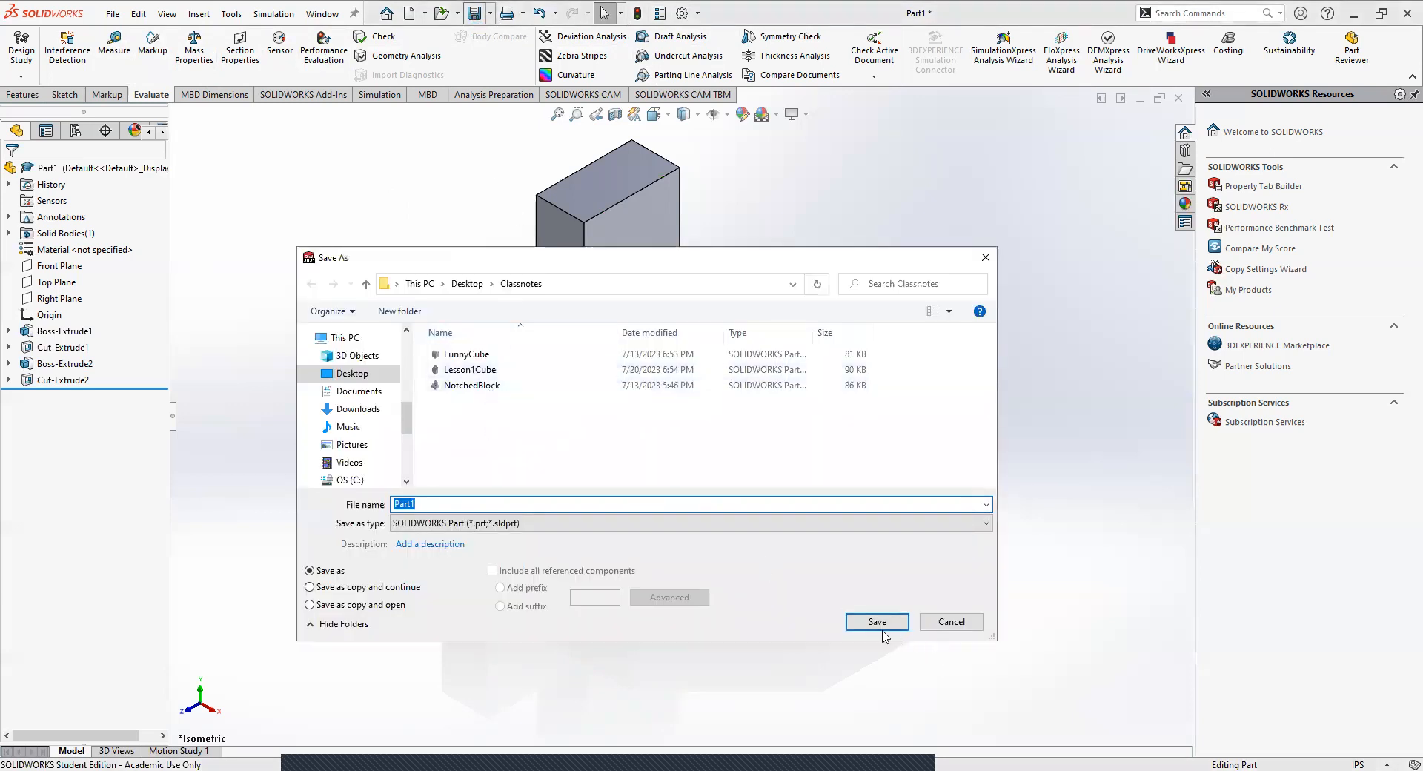
click(470, 369)
click(462, 505)
click(462, 505)
drag(448, 504, 429, 504)
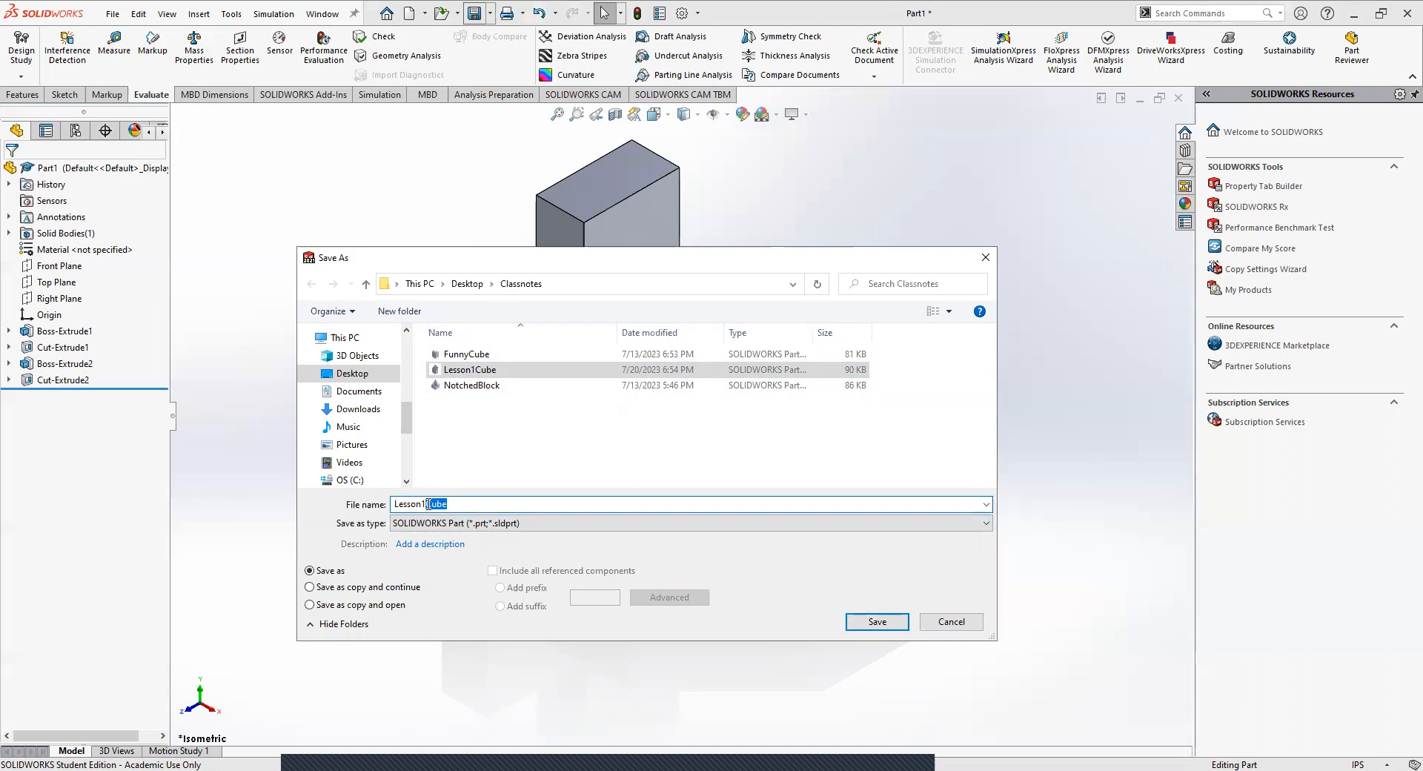
text(Challenge)
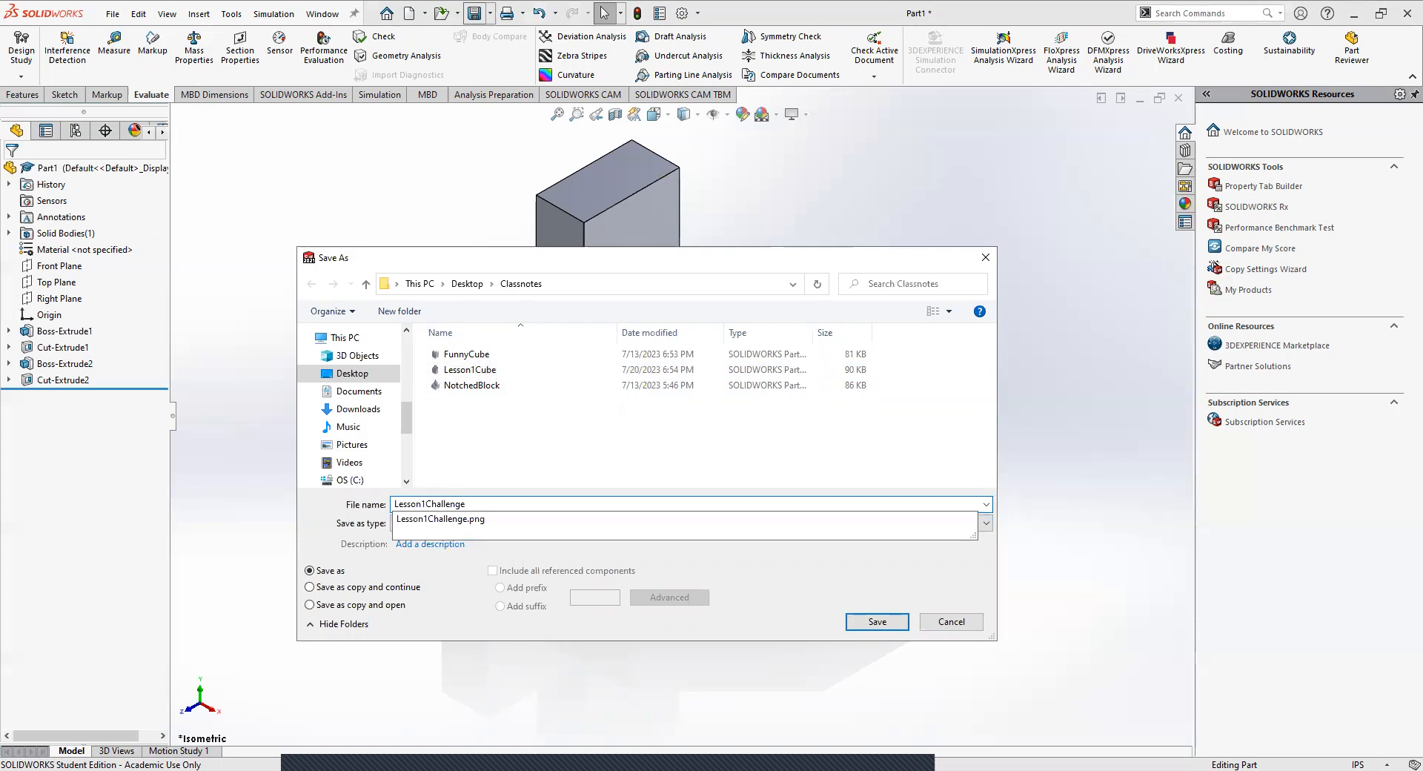
key(Return)
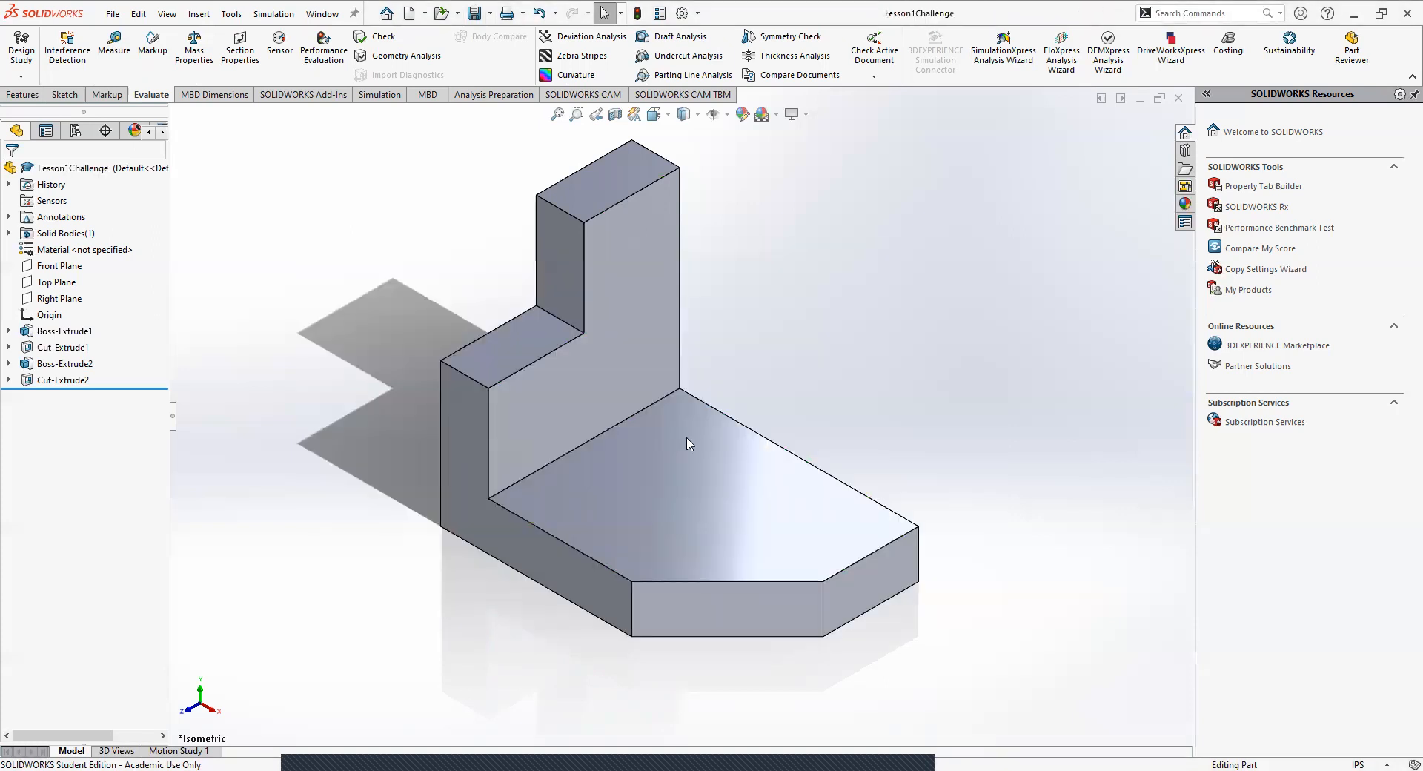